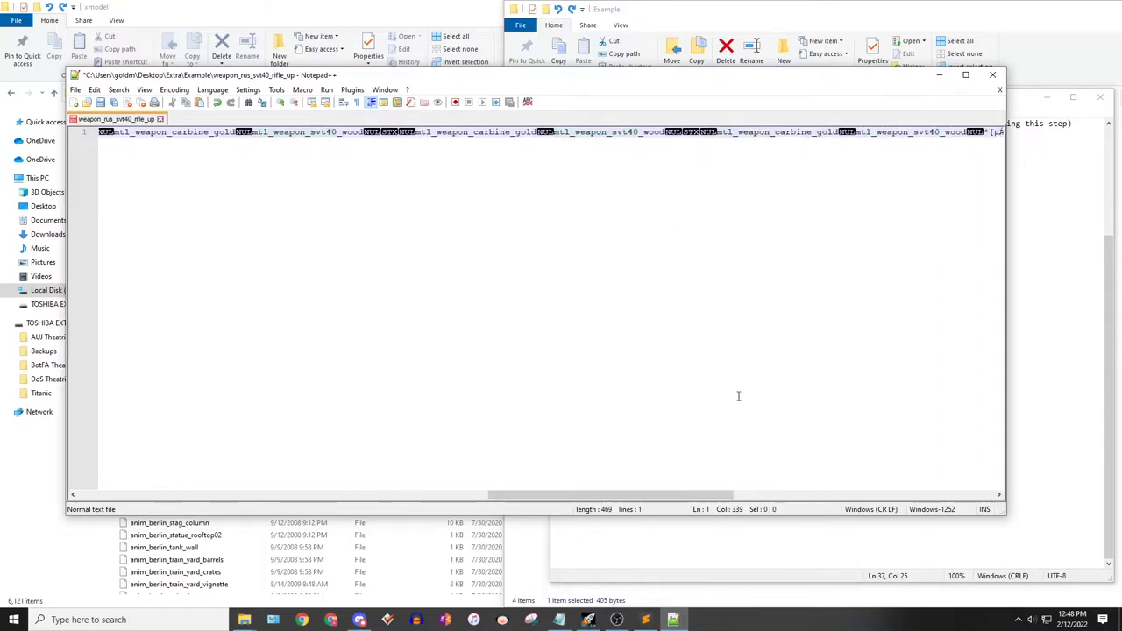
Review the material names in the weapon_rus_svt40_rifle_up file, and search the Asset Viewer's model list for "svt"
{"action": "left_click_drag", "start_coordinate": [678, 498], "coordinate": [573, 498]}
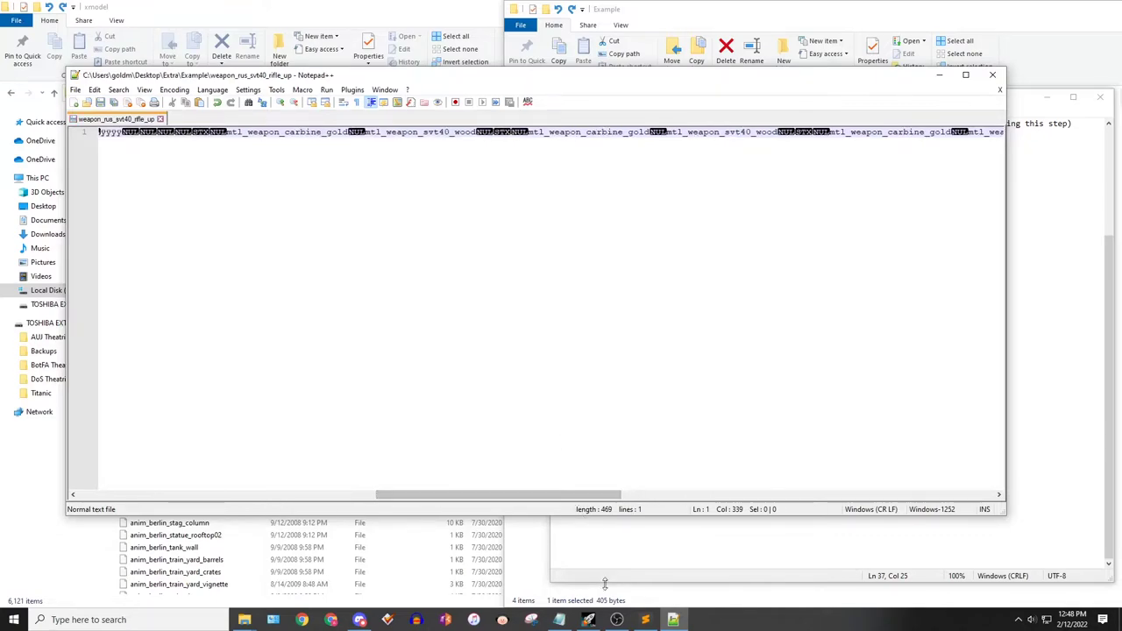
{"action": "left_click", "coordinate": [588, 620]}
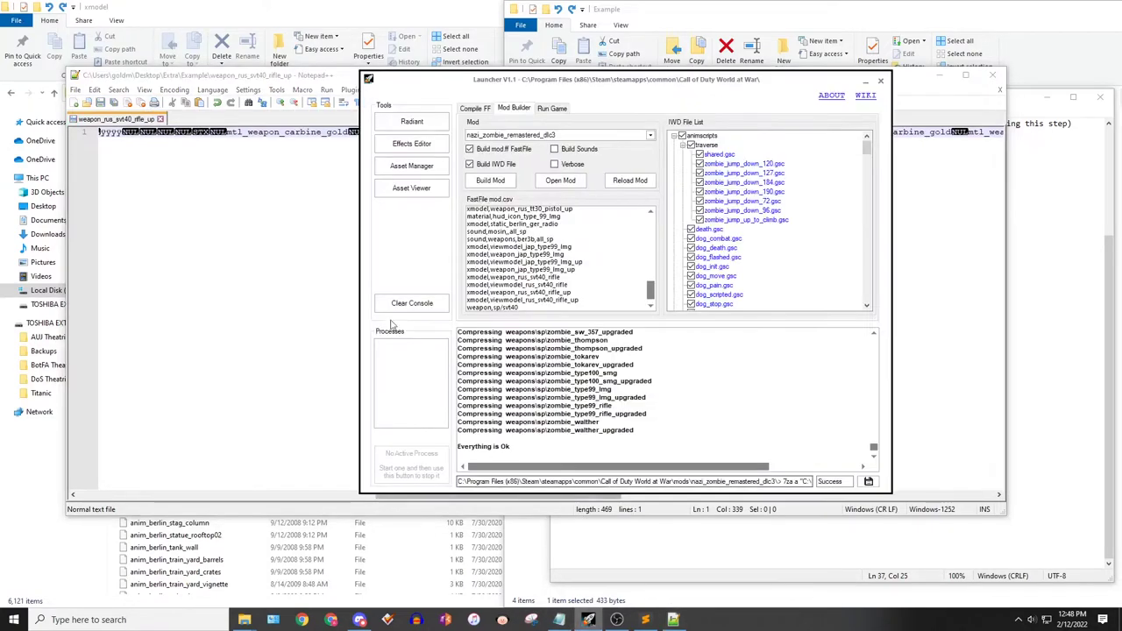
{"action": "left_click", "coordinate": [408, 196]}
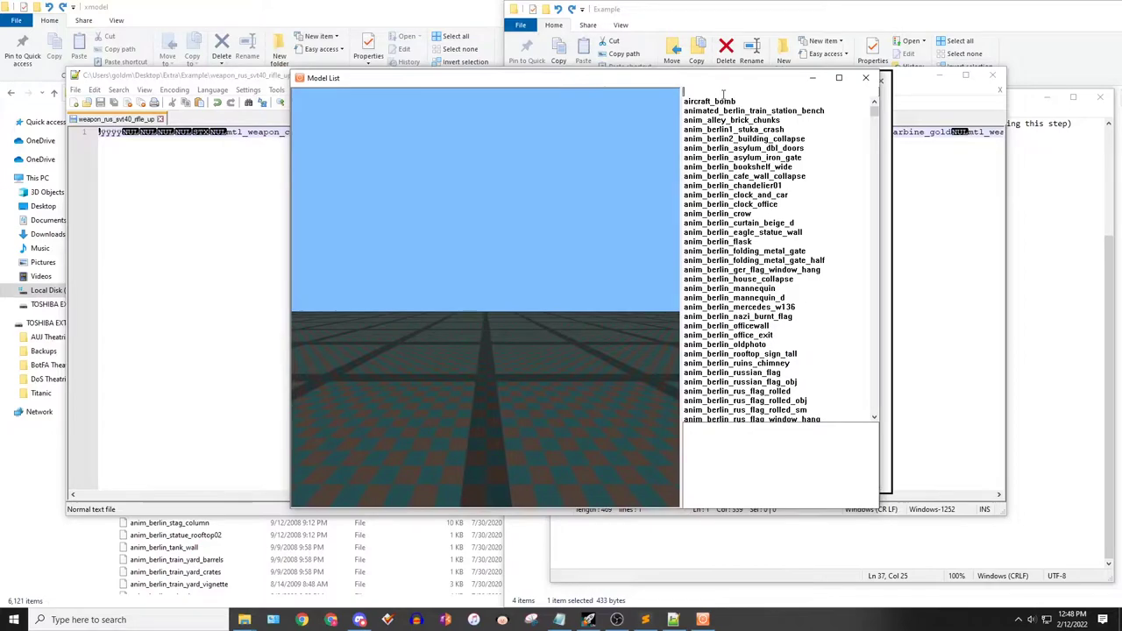
{"action": "type", "text": "svt"}
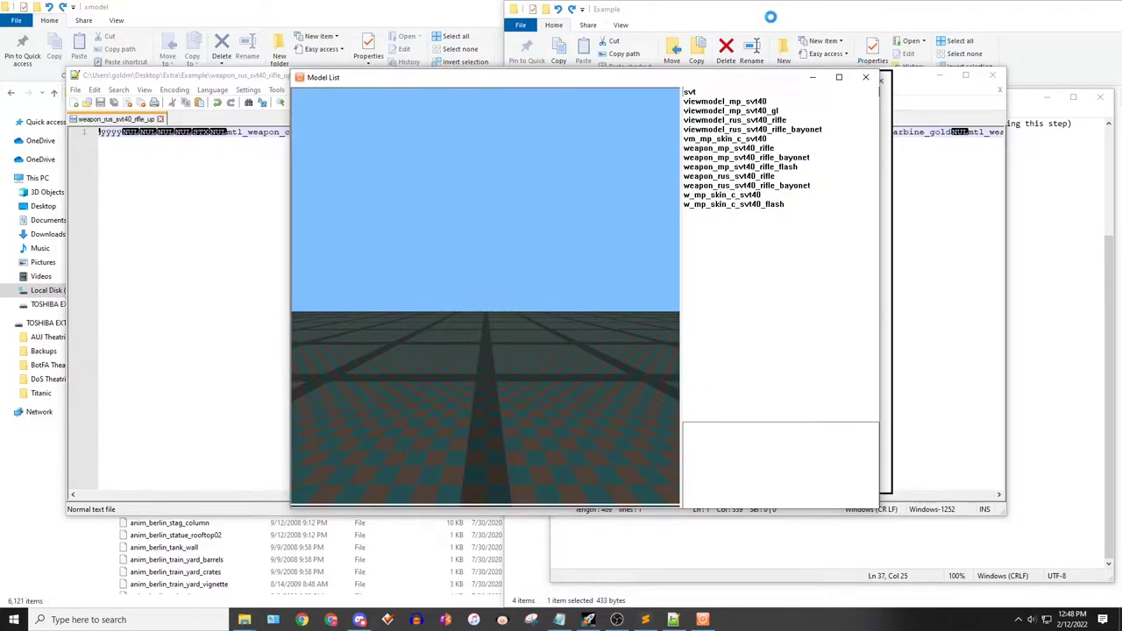
{"action": "left_click", "coordinate": [733, 13]}
{"action": "left_click", "coordinate": [293, 80]}
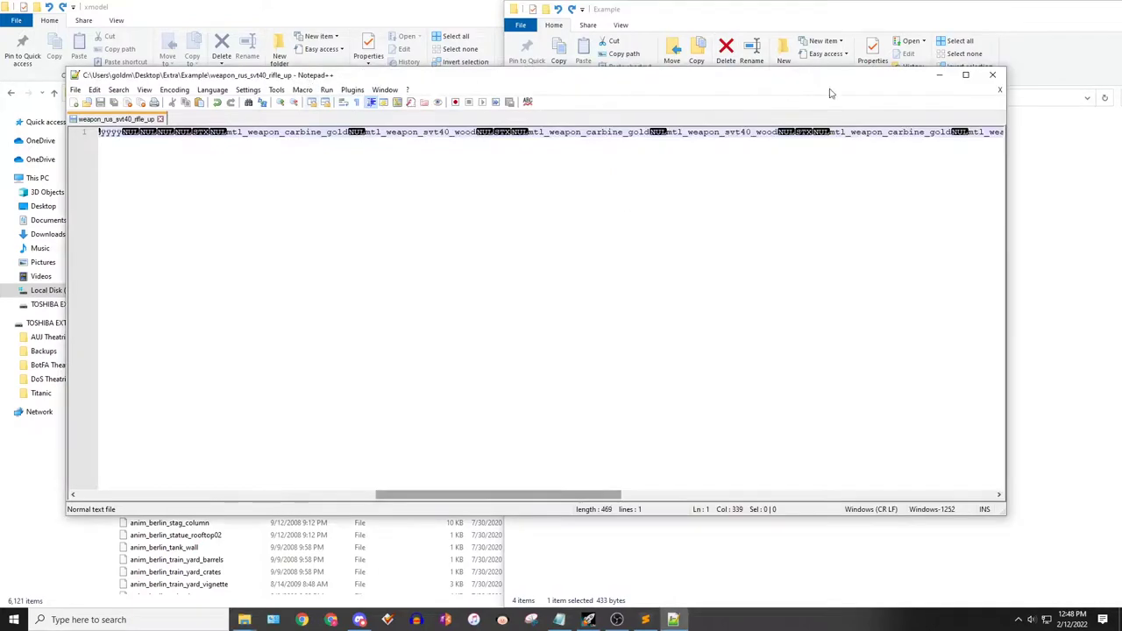
Close the edited text file and move weapon_rus_svt40_rifle_up from the Example folder into the game's raw\xmodel folder
{"action": "left_click", "coordinate": [998, 80]}
{"action": "left_click_drag", "start_coordinate": [714, 171], "coordinate": [213, 219]}
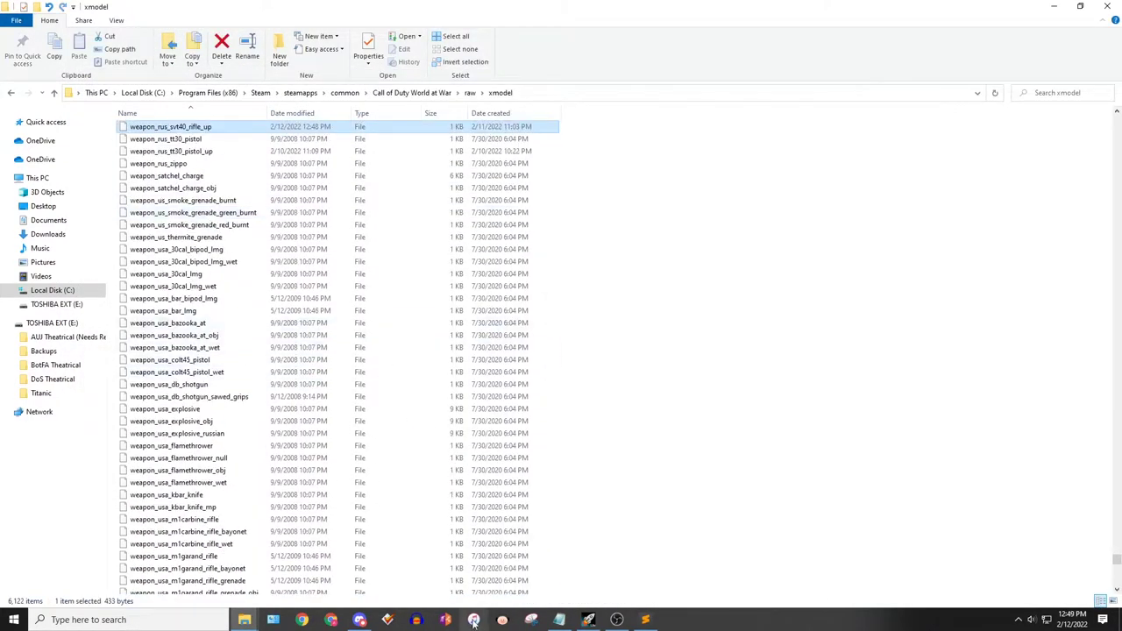
Open the launcher's Asset Viewer, filter the model list by "svt40" and load weapon_rus_svt40_rifle_up
{"action": "left_click", "coordinate": [591, 620]}
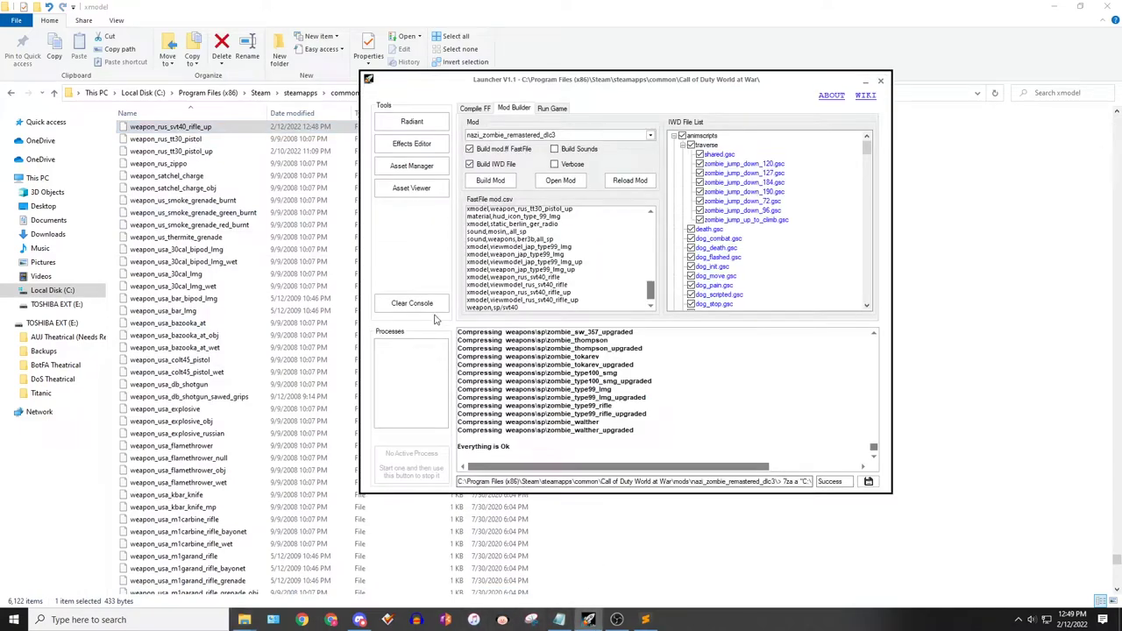
{"action": "left_click", "coordinate": [412, 188]}
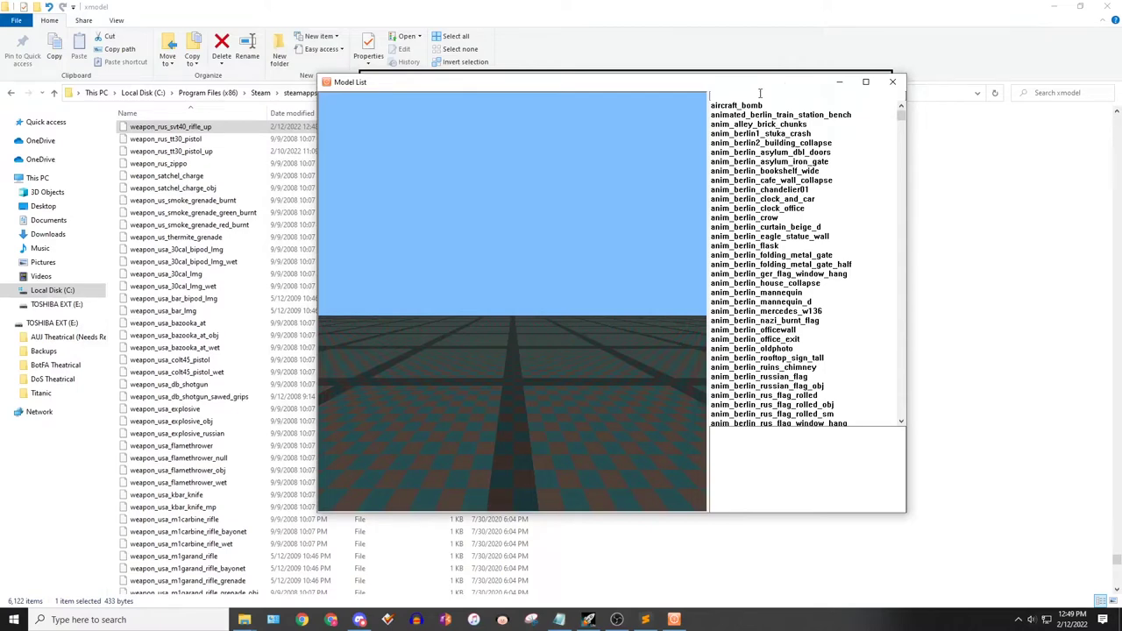
{"action": "type", "text": "svt40"}
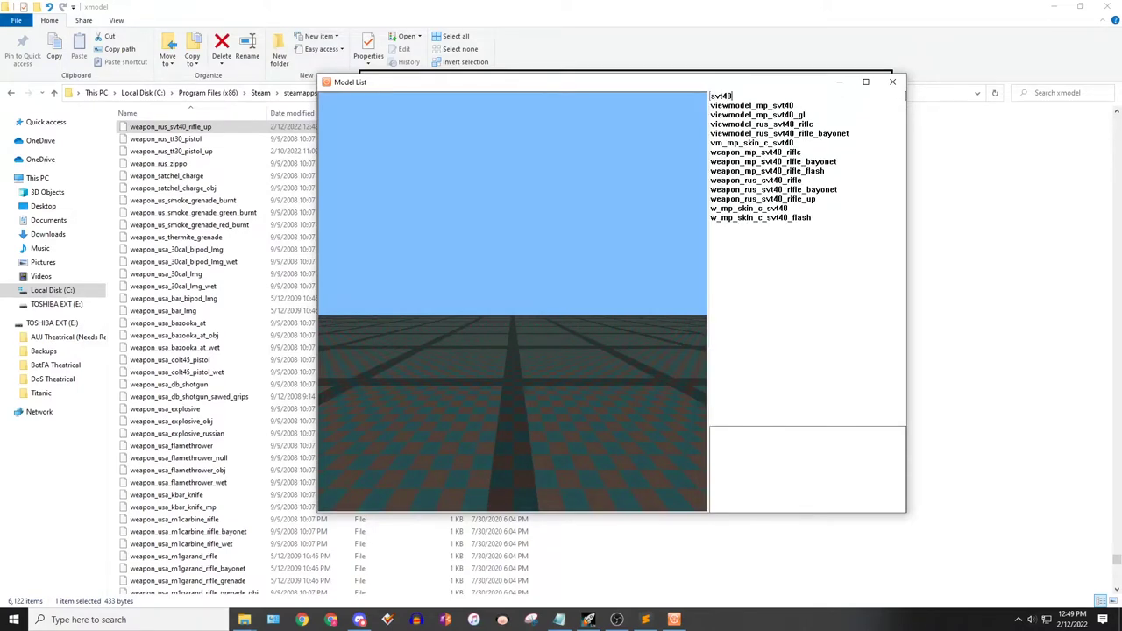
{"action": "left_click", "coordinate": [802, 201]}
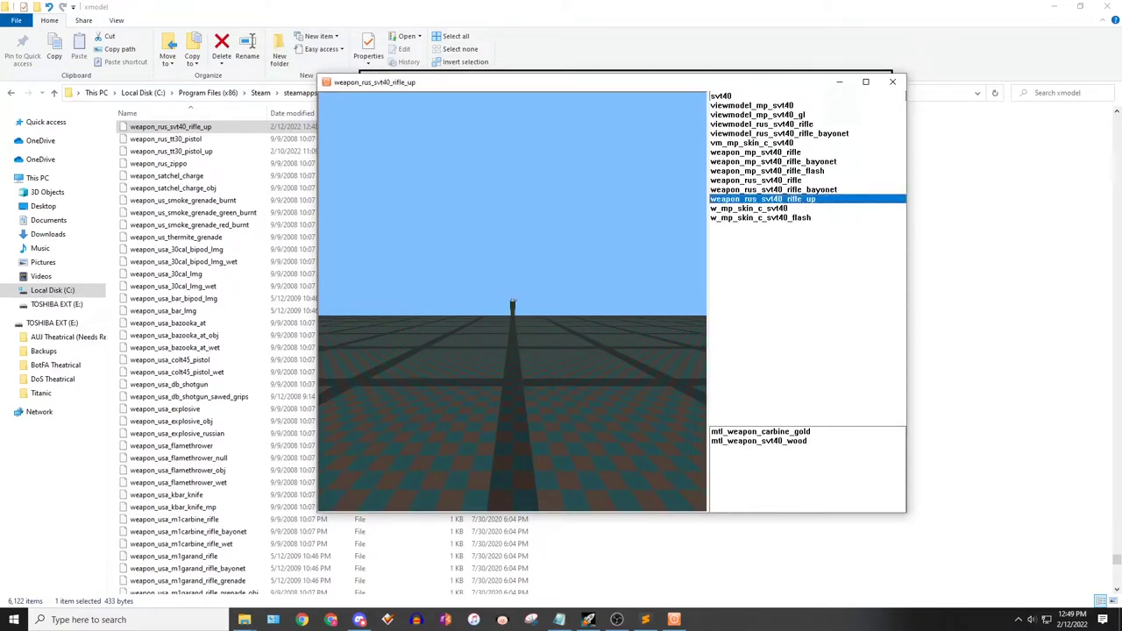
Inspect the upgraded SVT-40 model's metal and wood textures up close and from different angles, and close the viewer
{"action": "left_click_drag", "start_coordinate": [456, 399], "coordinate": [364, 326]}
{"action": "scroll", "coordinate": [501, 333], "scroll_direction": "up", "scroll_amount": 5}
{"action": "scroll", "coordinate": [502, 333], "scroll_direction": "down", "scroll_amount": 4}
{"action": "left_click_drag", "start_coordinate": [543, 333], "coordinate": [514, 309]}
{"action": "scroll", "coordinate": [479, 338], "scroll_direction": "down", "scroll_amount": 2}
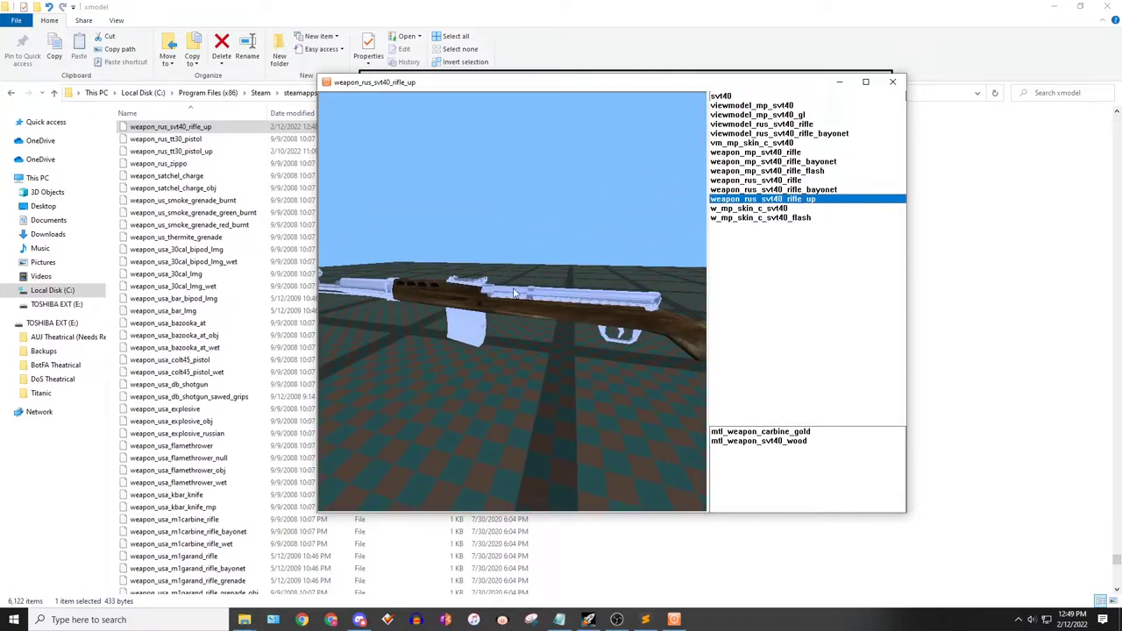
{"action": "left_click_drag", "start_coordinate": [628, 294], "coordinate": [383, 291]}
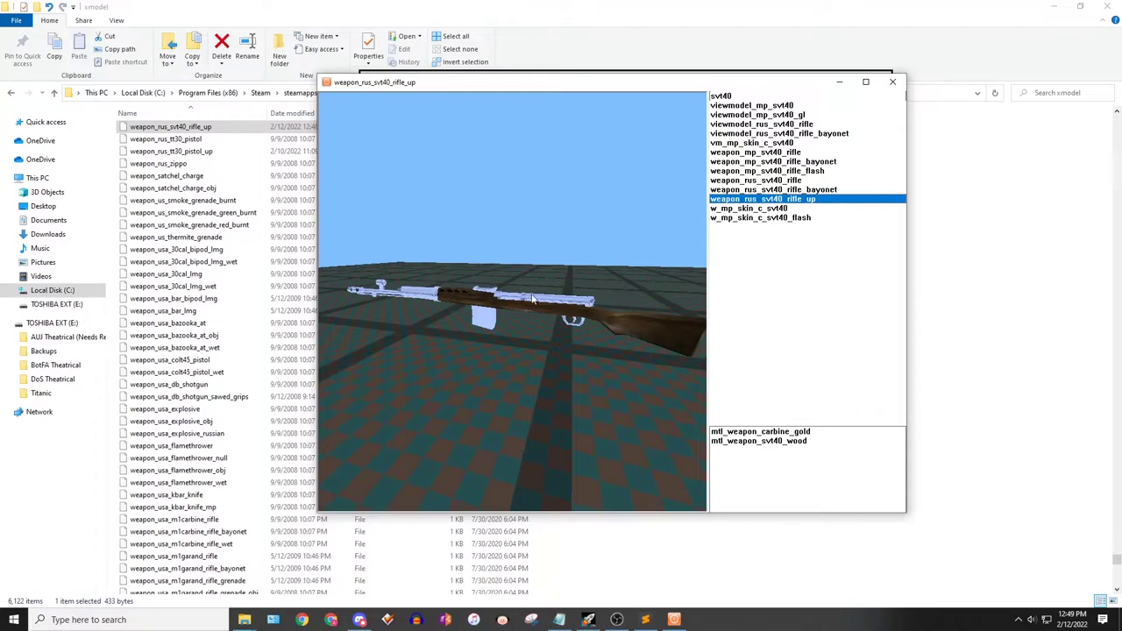
{"action": "left_click_drag", "start_coordinate": [515, 299], "coordinate": [478, 321]}
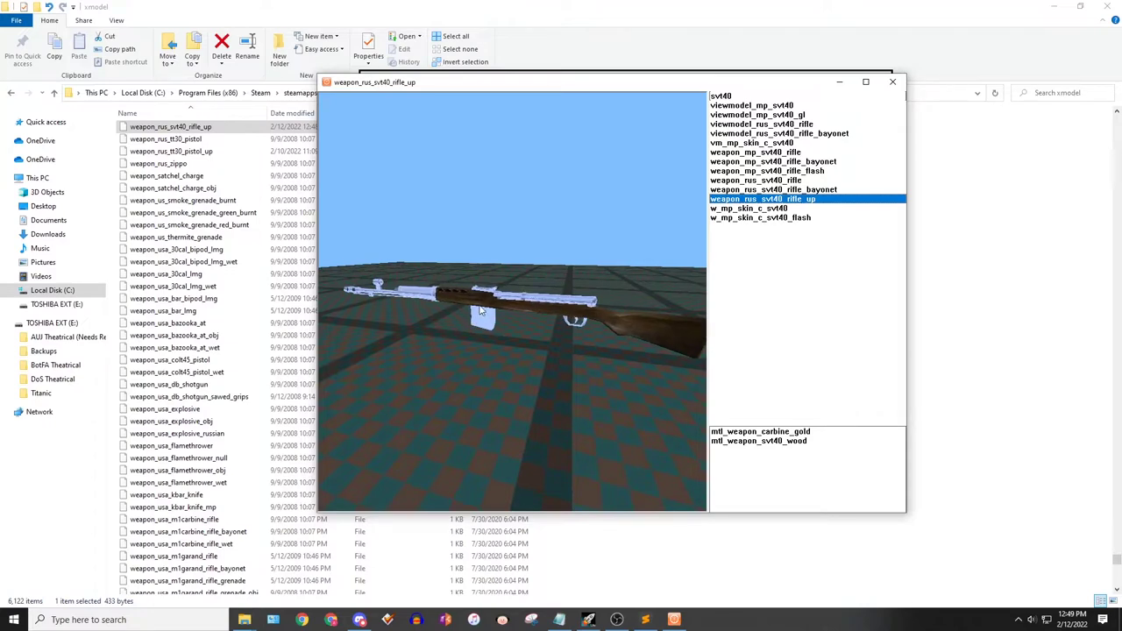
{"action": "left_click", "coordinate": [892, 84]}
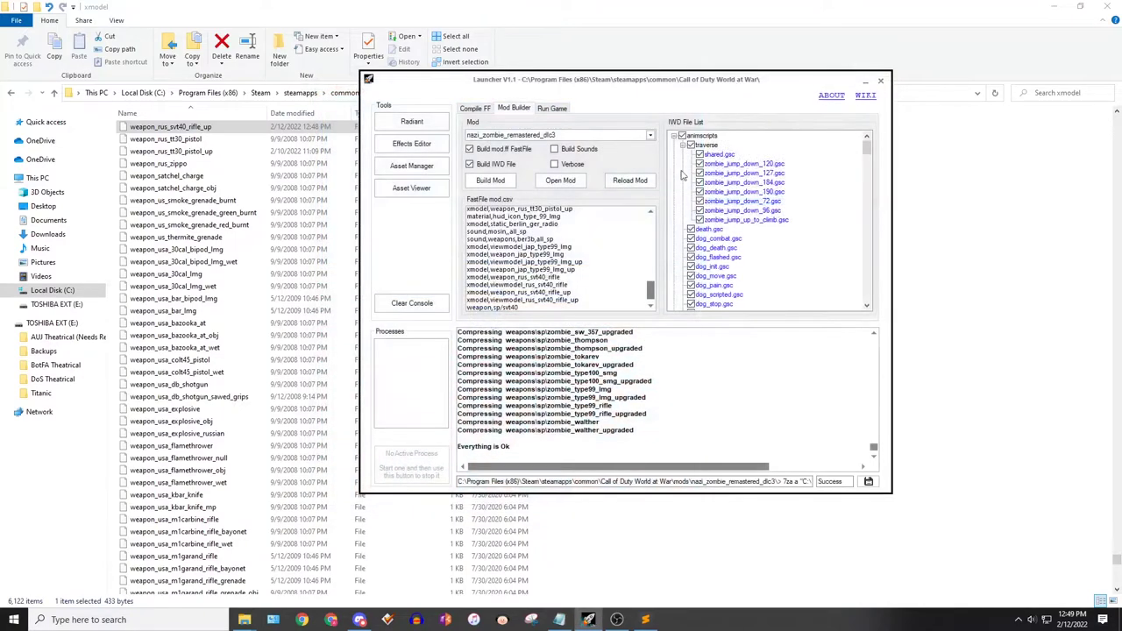
Open viewmodel_rus_svt40_rifle_up from the Example folder in Notepad++ and find its "mtl" material names
{"action": "left_click_drag", "start_coordinate": [414, 85], "coordinate": [451, 92]}
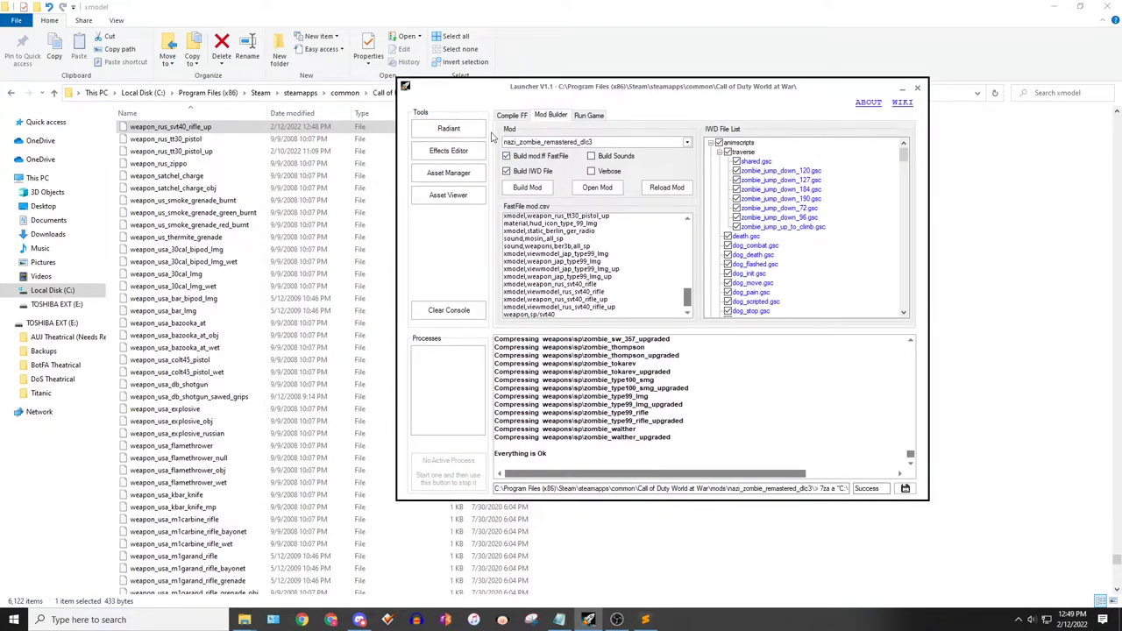
{"action": "key", "text": "alt+Tab"}
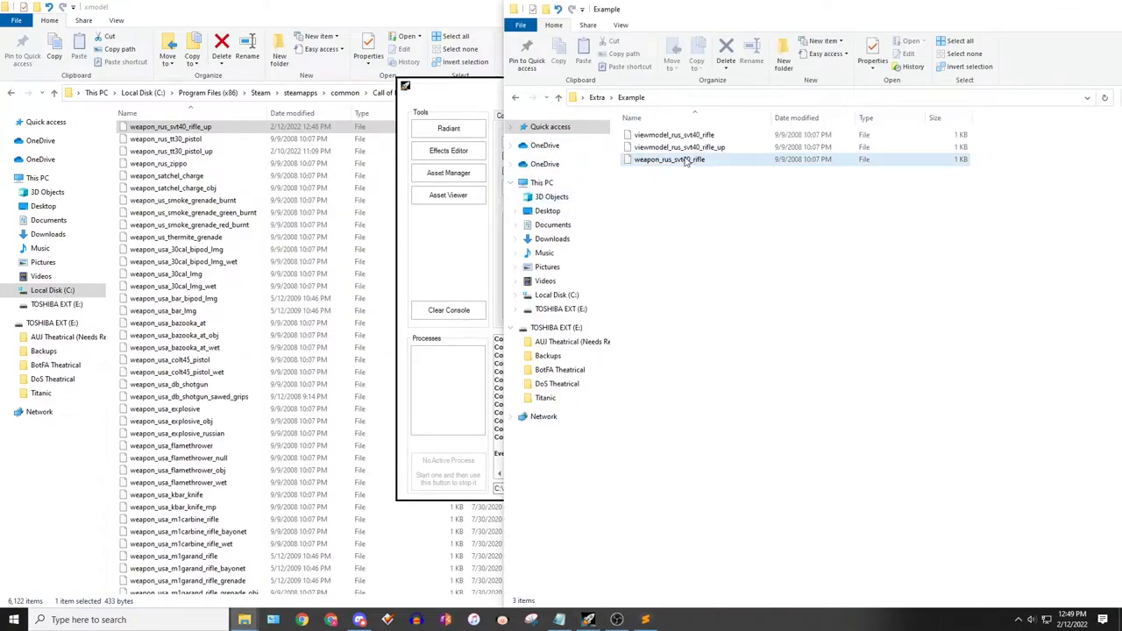
{"action": "right_click", "coordinate": [695, 147]}
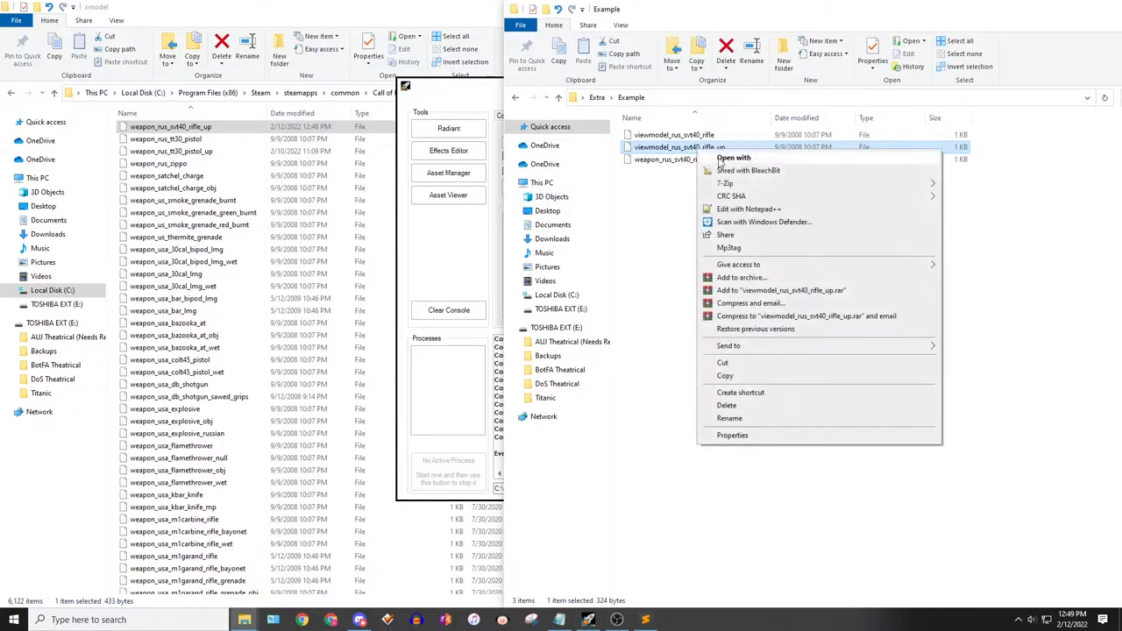
{"action": "left_click", "coordinate": [759, 212]}
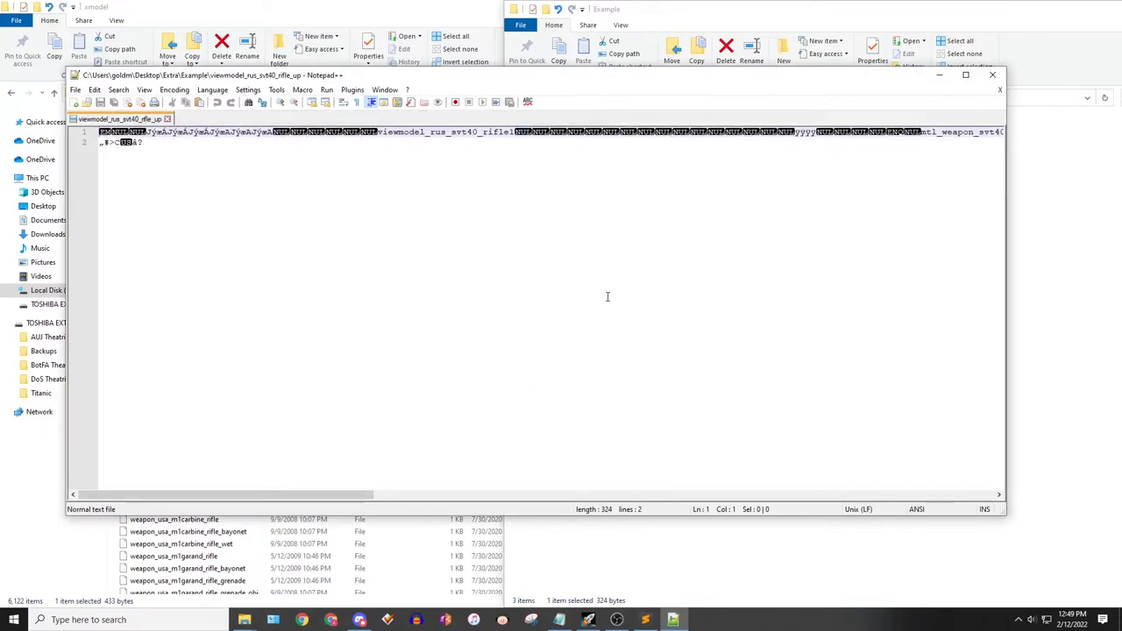
{"action": "key", "text": "ctrl+f"}
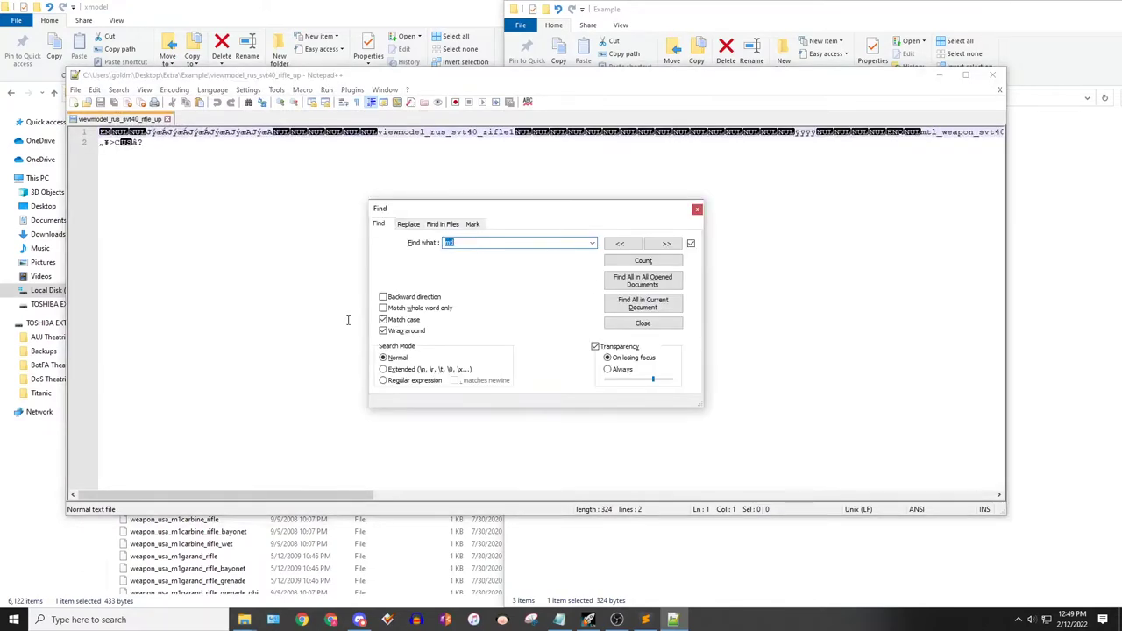
{"action": "key", "text": "Escape"}
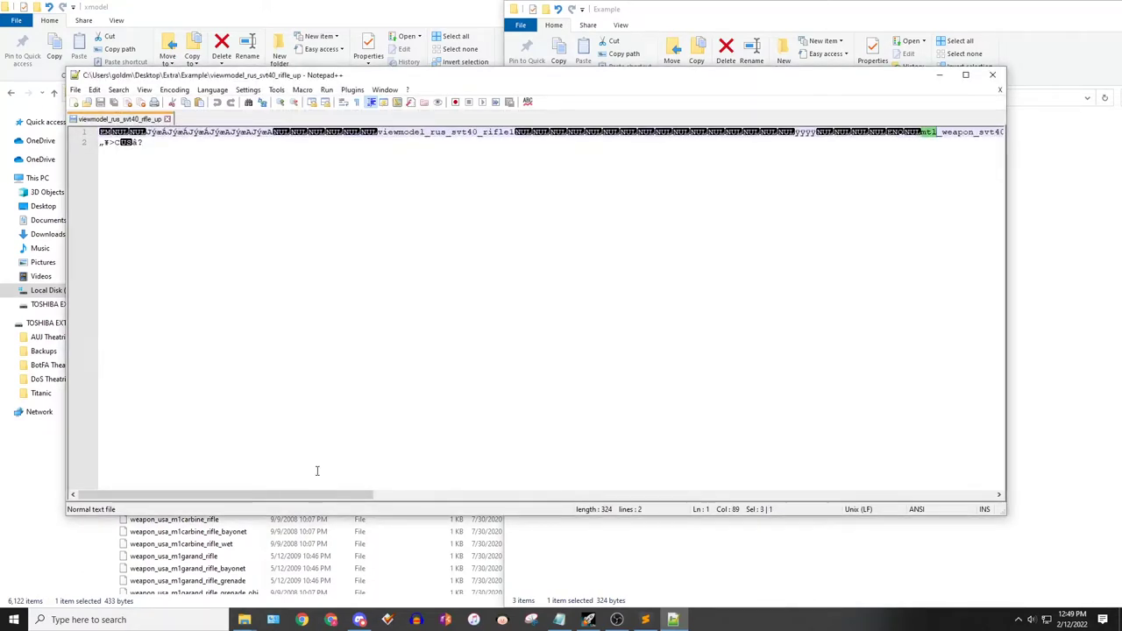
{"action": "left_click_drag", "start_coordinate": [344, 501], "coordinate": [579, 490]}
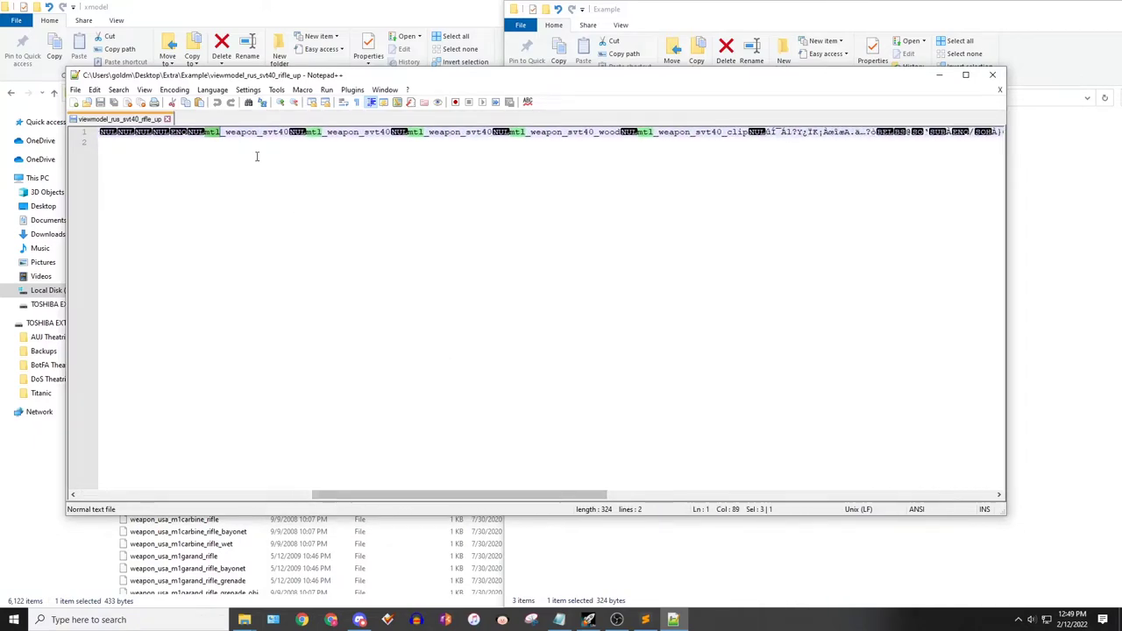
Copy mtl_silver_etching from the notes and replace the three plain mtl_weapon_svt40 names in the viewmodel file with it
{"action": "left_click", "coordinate": [561, 619]}
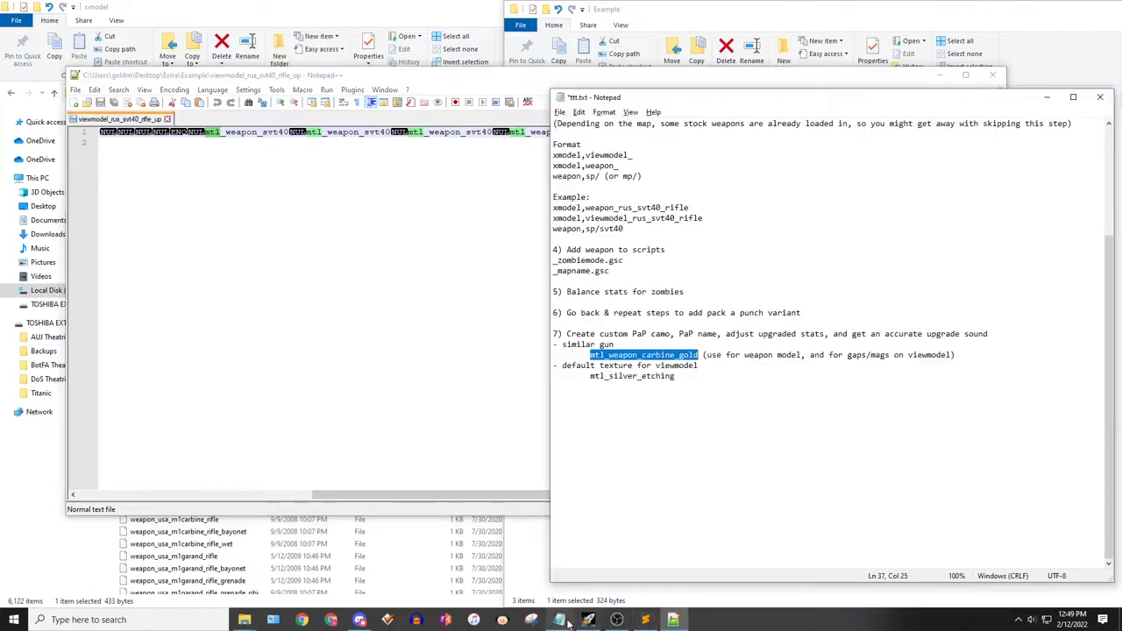
{"action": "left_click", "coordinate": [679, 379]}
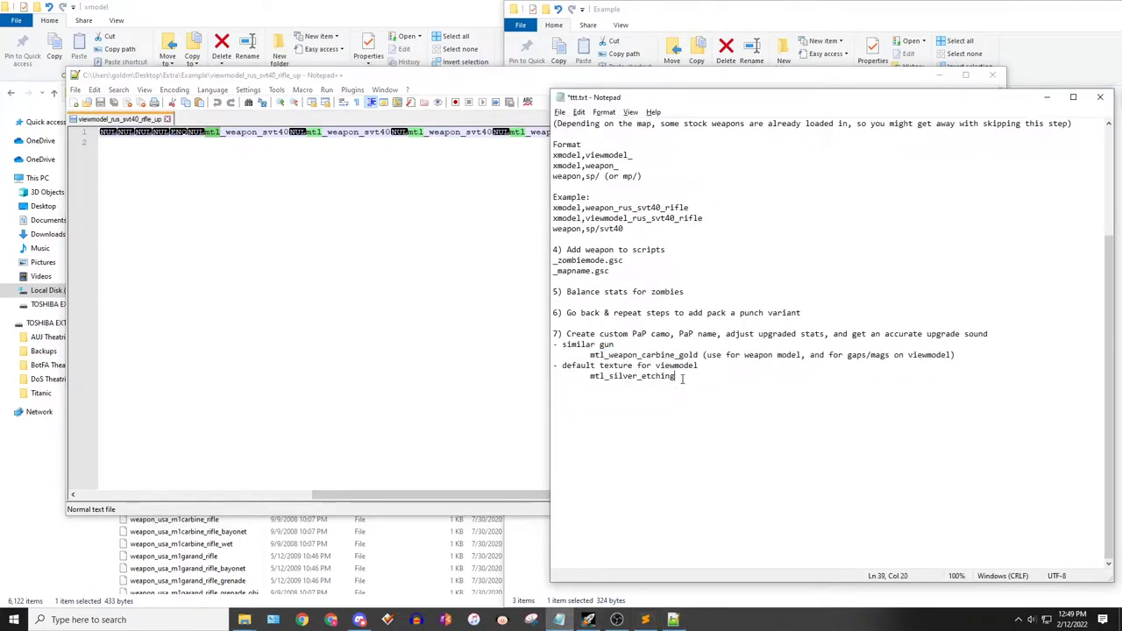
{"action": "left_click_drag", "start_coordinate": [675, 376], "coordinate": [590, 377]}
{"action": "key", "text": "ctrl+c"}
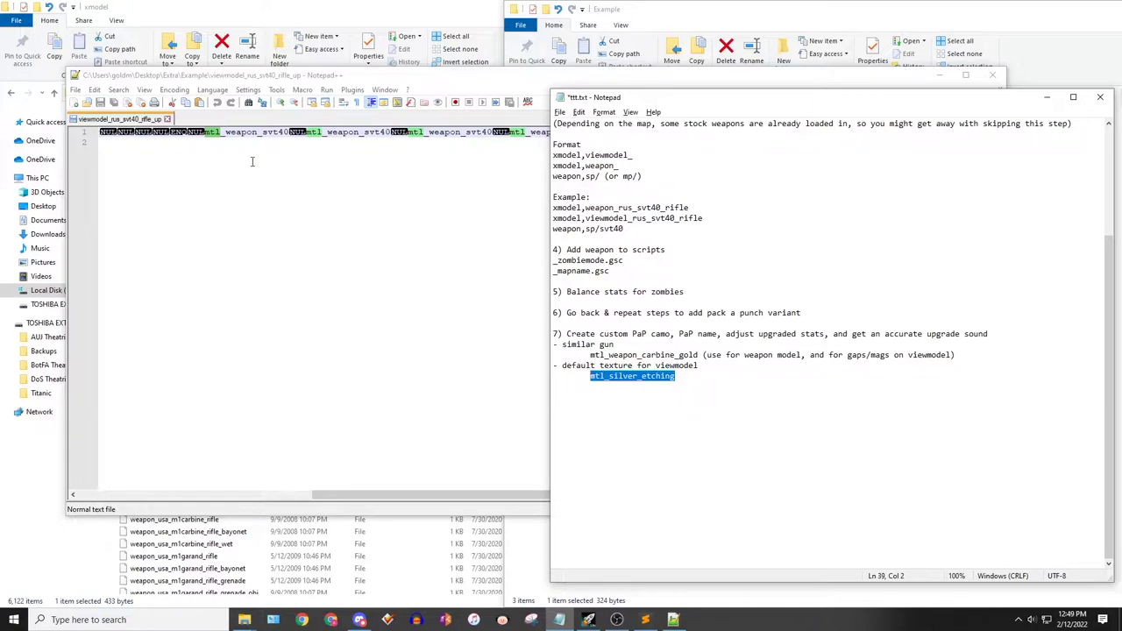
{"action": "double_click", "coordinate": [256, 132]}
{"action": "key", "text": "ctrl+v"}
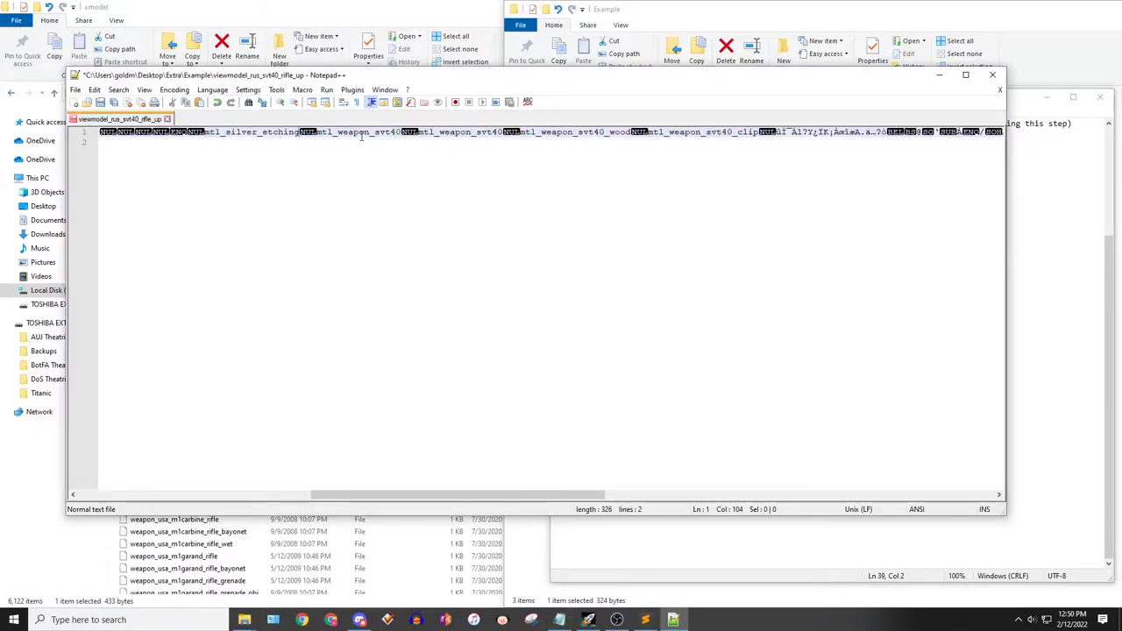
{"action": "double_click", "coordinate": [383, 133]}
{"action": "key", "text": "ctrl+v"}
{"action": "double_click", "coordinate": [481, 132]}
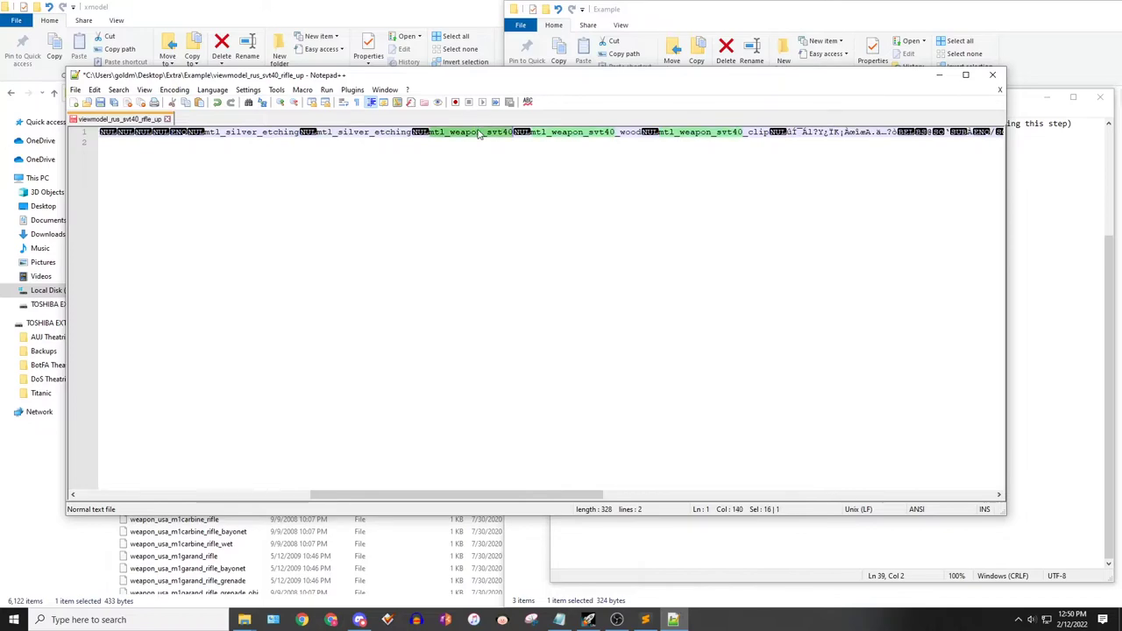
{"action": "key", "text": "ctrl+v"}
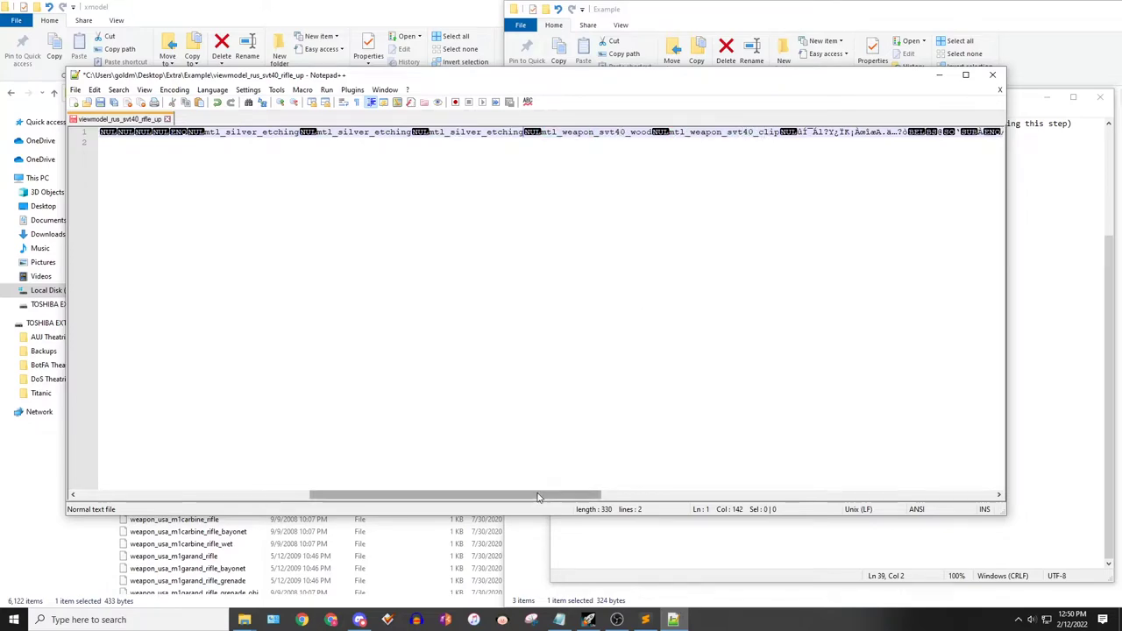
Replace mtl_weapon_svt40_clip with mtl_weapon_carbine_gold from the notes in the viewmodel file, and save it
{"action": "left_click_drag", "start_coordinate": [537, 495], "coordinate": [616, 496]}
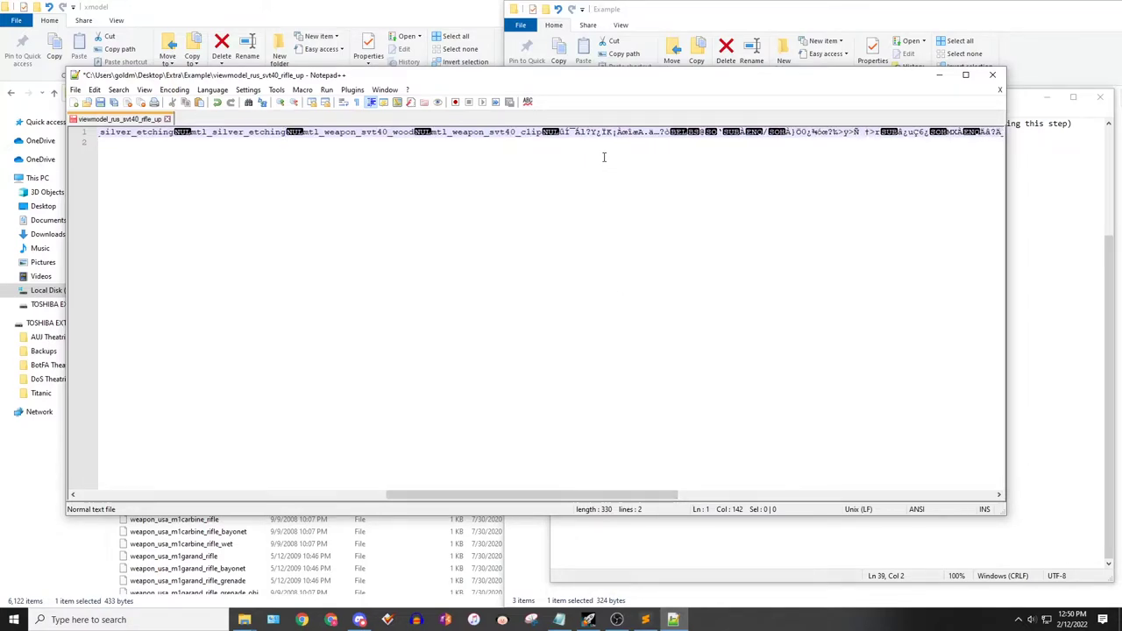
{"action": "double_click", "coordinate": [506, 132]}
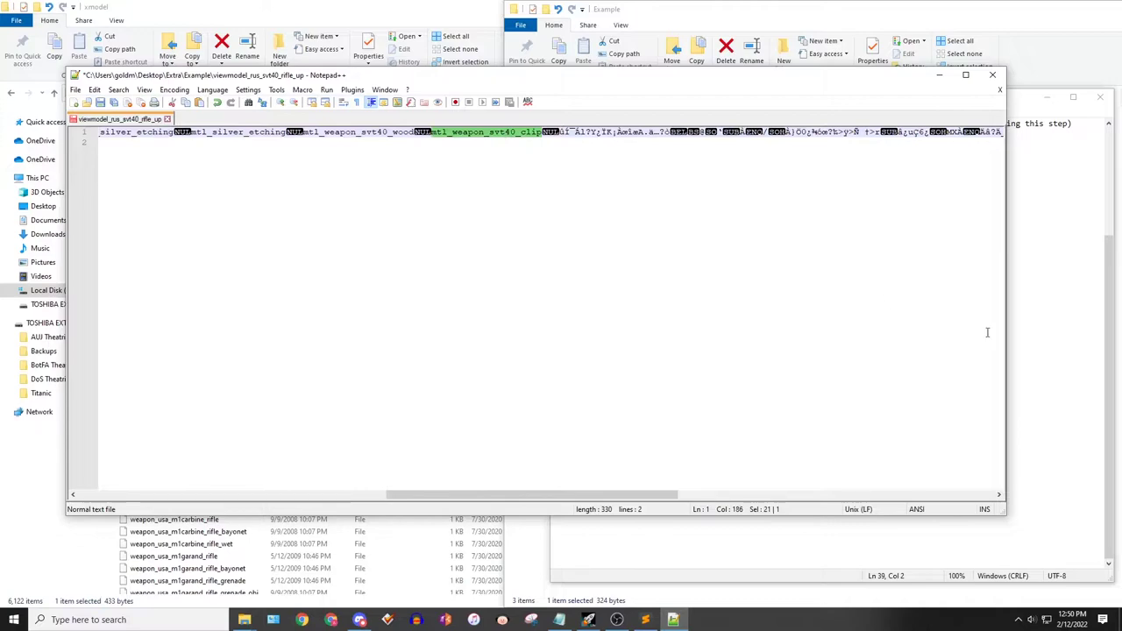
{"action": "left_click", "coordinate": [1043, 356]}
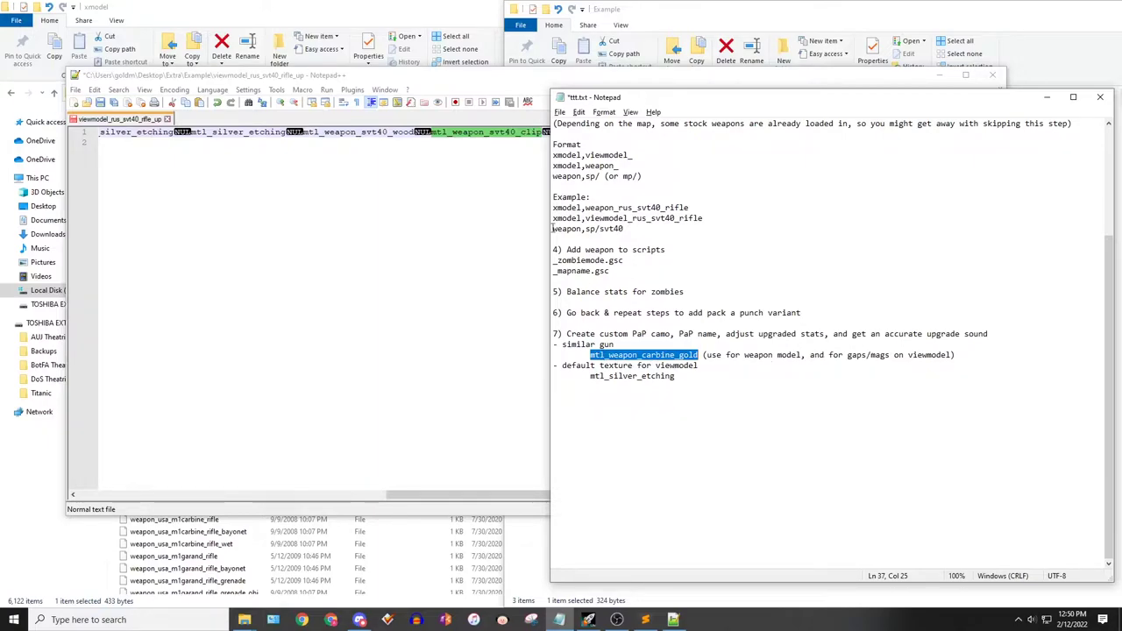
{"action": "key", "text": "alt+Tab"}
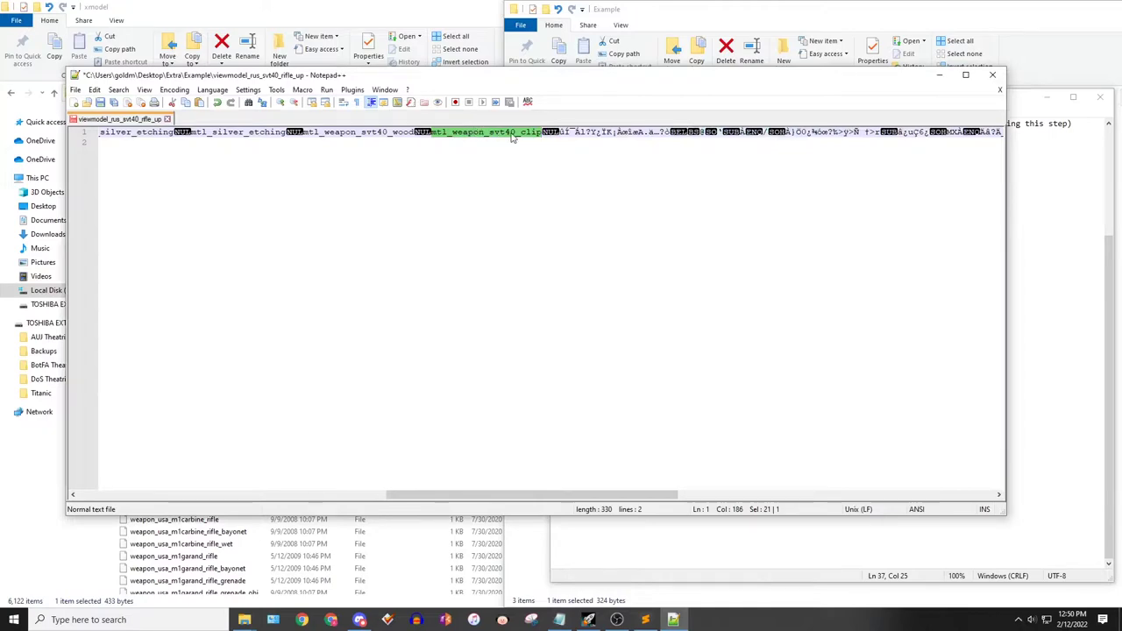
{"action": "type", "text": "mtl_weapon_carbine_gold"}
{"action": "key", "text": "ctrl+s"}
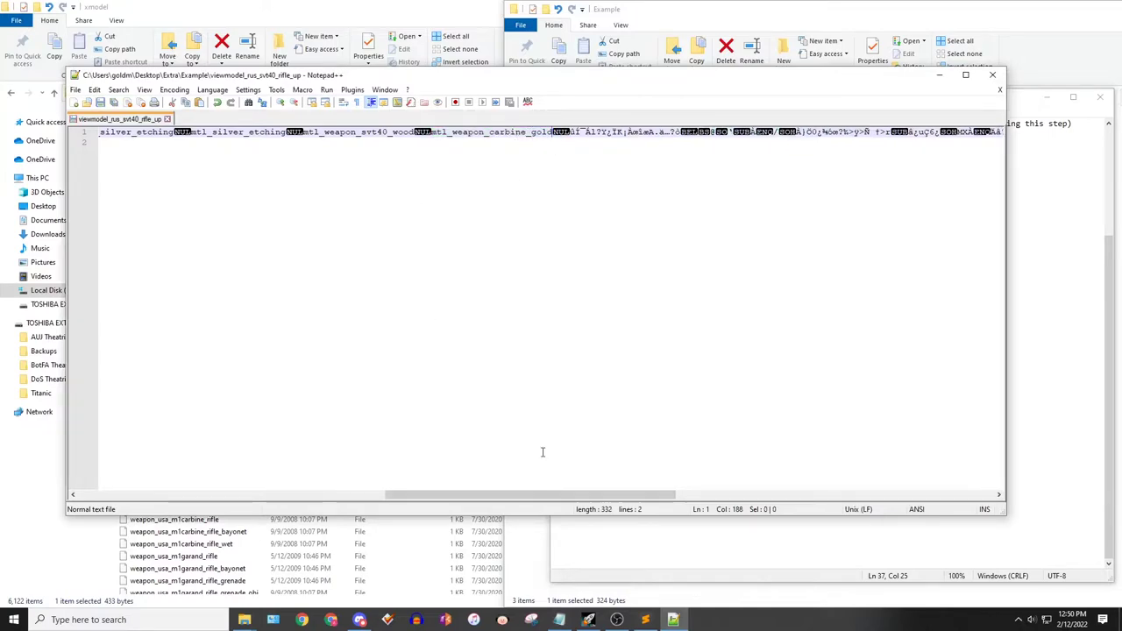
Check the edited material names and move viewmodel_rus_svt40_rifle_up from the Example folder into the game's raw\xmodel folder
{"action": "left_click_drag", "start_coordinate": [530, 495], "coordinate": [461, 509]}
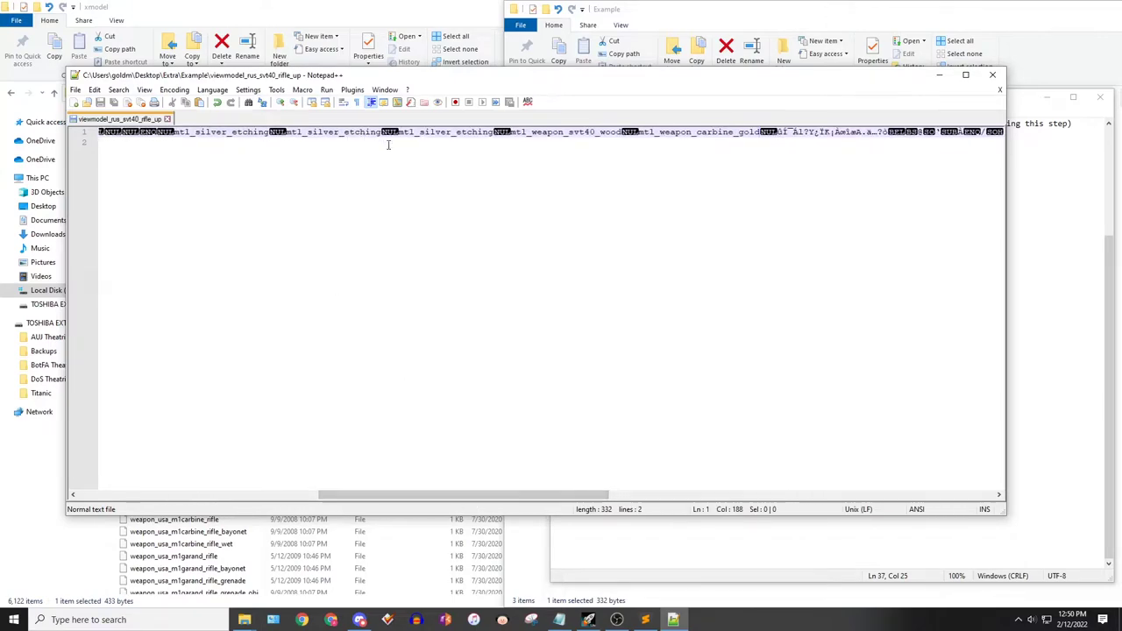
{"action": "double_click", "coordinate": [600, 133]}
{"action": "left_click", "coordinate": [616, 38]}
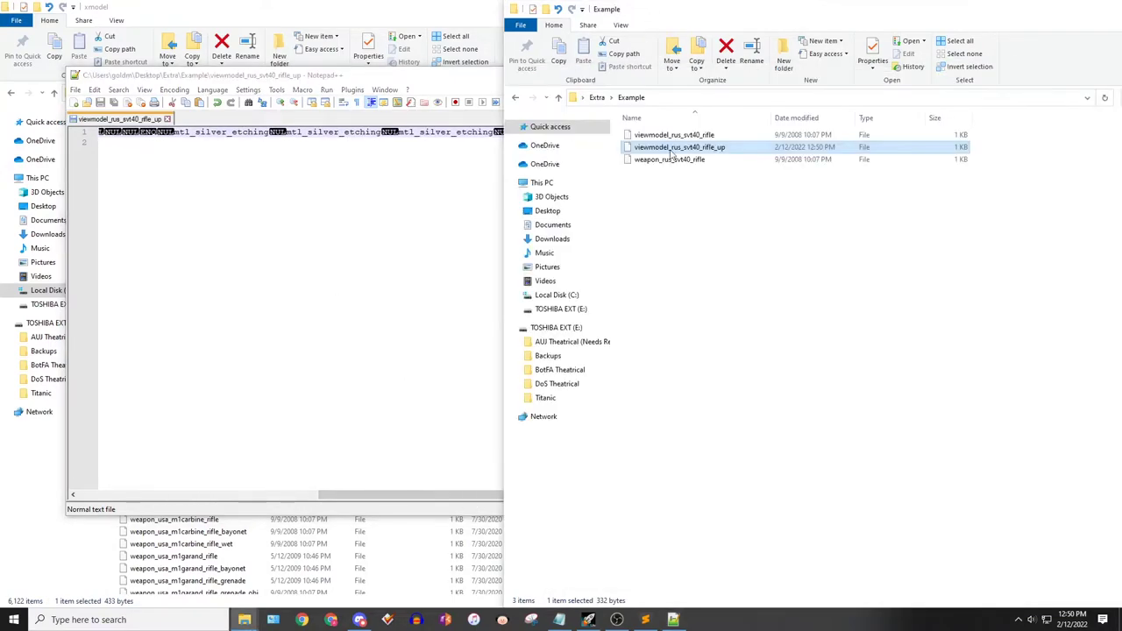
{"action": "left_click_drag", "start_coordinate": [686, 151], "coordinate": [363, 531]}
{"action": "key", "text": "alt+Tab"}
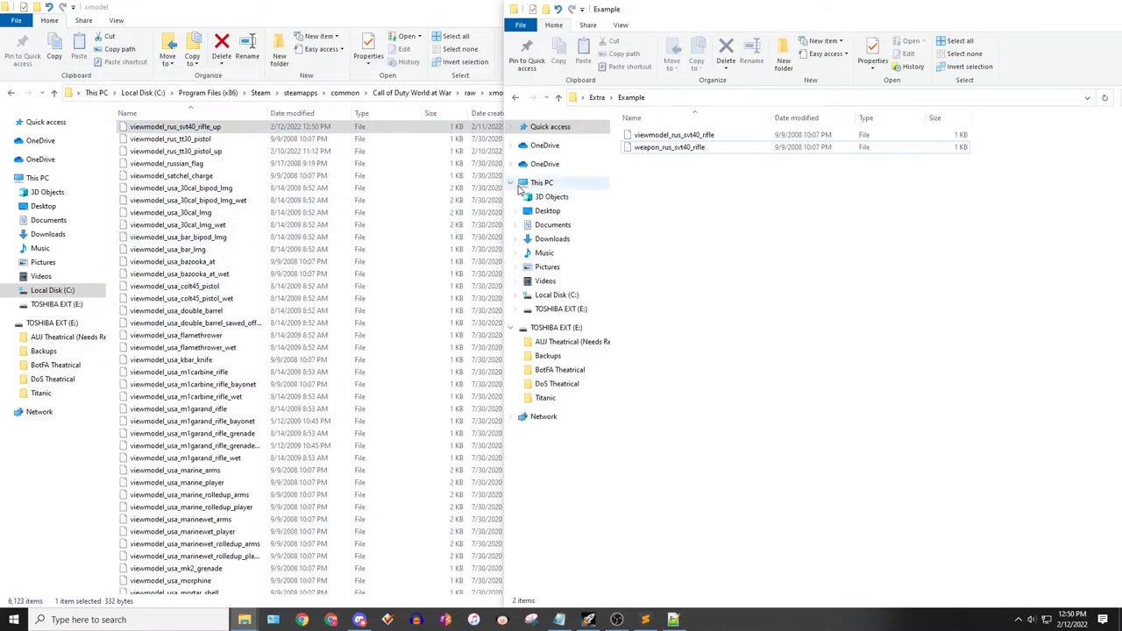
Close the stale Notepad++ session and open viewmodel_rus_svt40_rifle_up from the raw\xmodel folder in Notepad++
{"action": "key", "text": "alt+Tab"}
{"action": "left_click", "coordinate": [673, 620]}
{"action": "left_click", "coordinate": [649, 353]}
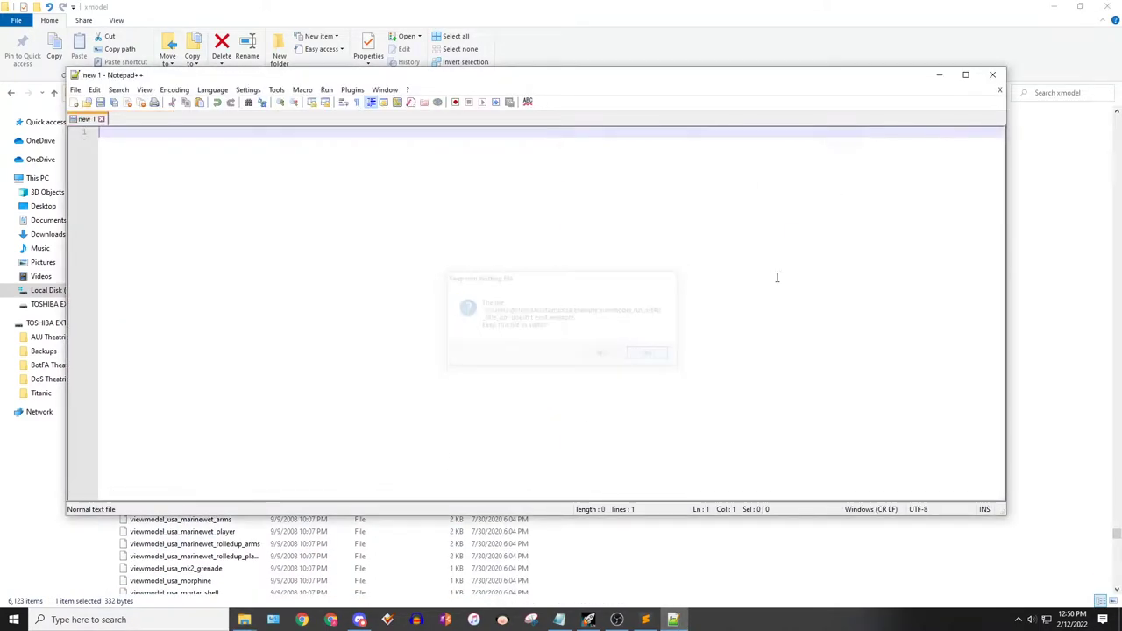
{"action": "left_click", "coordinate": [992, 74]}
{"action": "right_click", "coordinate": [226, 127]}
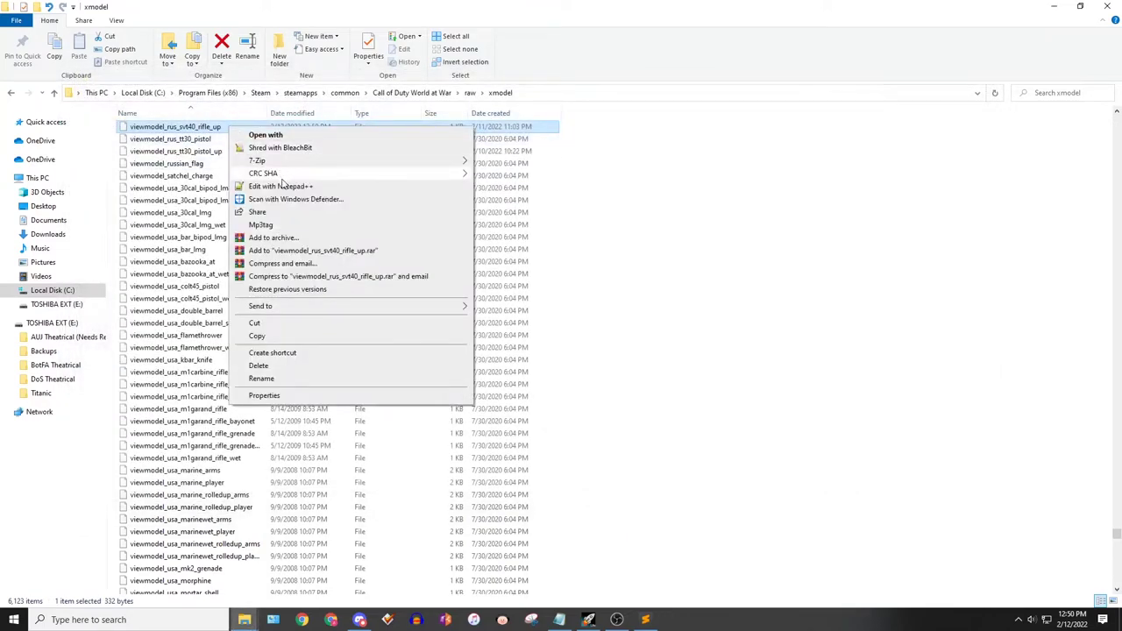
{"action": "left_click", "coordinate": [283, 182]}
Start Asset Viewer from the Launcher, search for svt40, and examine the camo on viewmodel_rus_svt40_rifle_up
{"action": "left_click", "coordinate": [589, 620]}
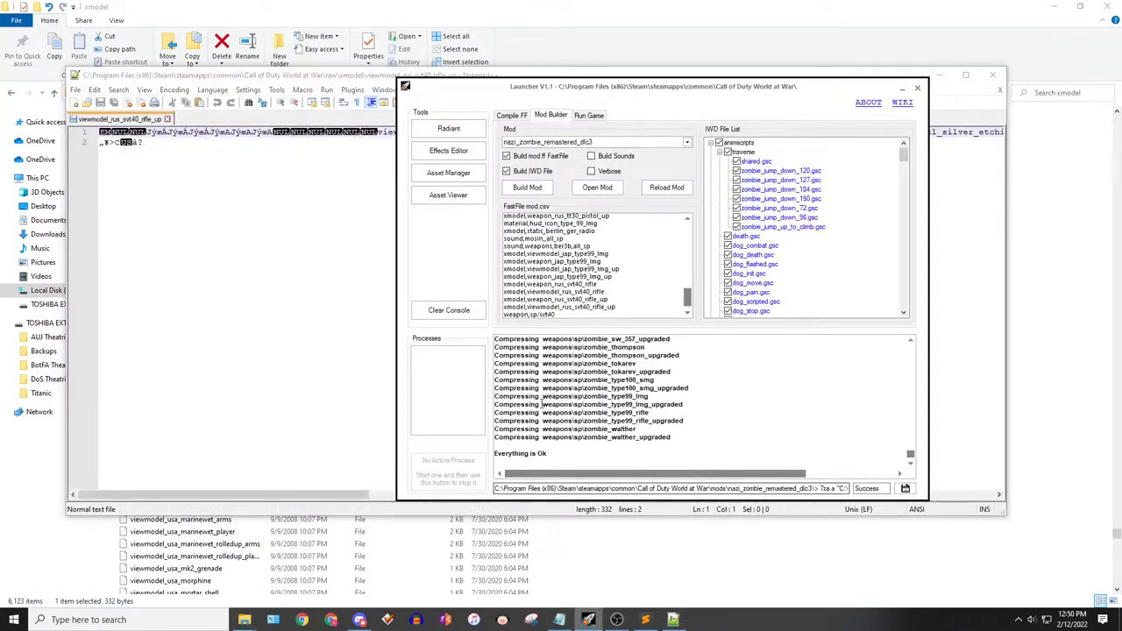
{"action": "left_click", "coordinate": [448, 195]}
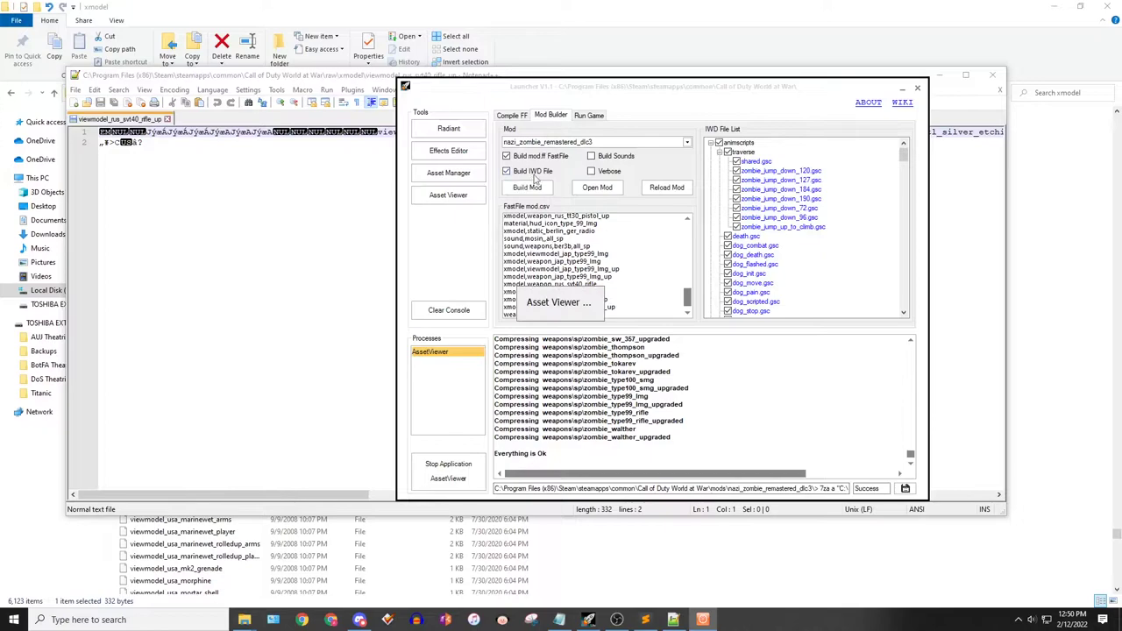
{"action": "left_click_drag", "start_coordinate": [449, 10], "coordinate": [733, 57]}
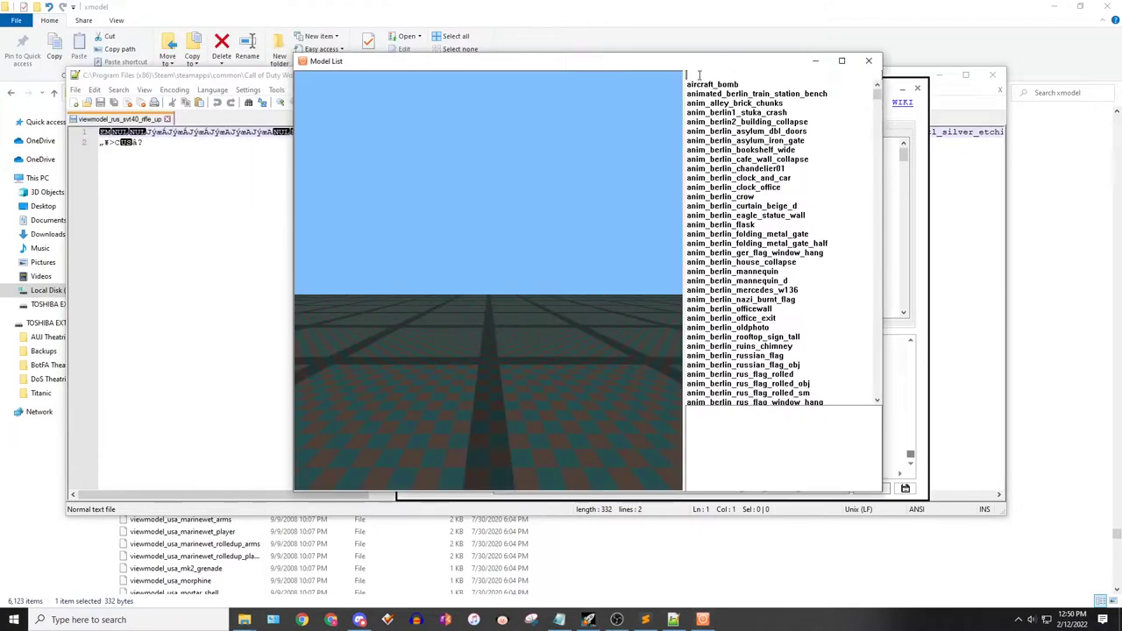
{"action": "type", "text": "vt40"}
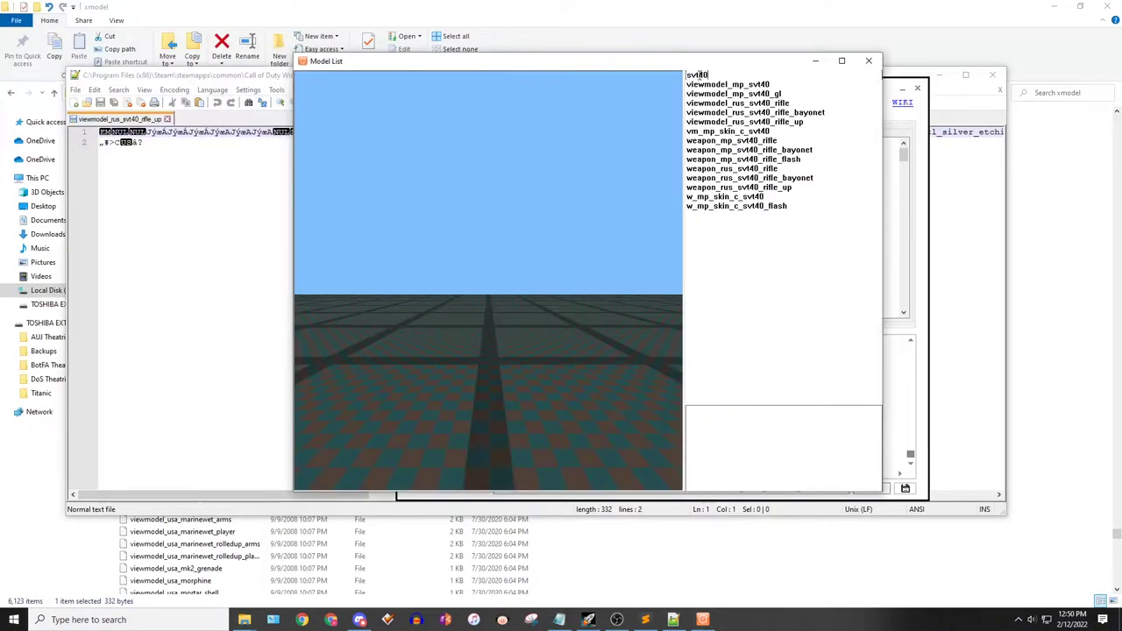
{"action": "left_click", "coordinate": [756, 122]}
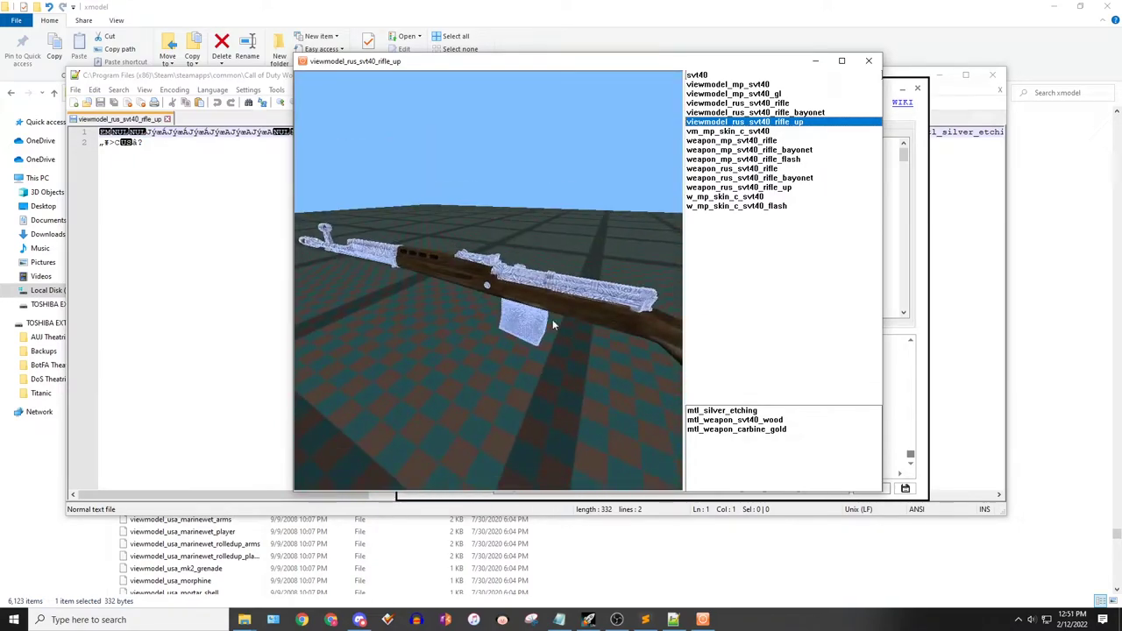
{"action": "left_click_drag", "start_coordinate": [561, 413], "coordinate": [561, 385]}
{"action": "scroll", "coordinate": [498, 295], "scroll_direction": "down", "scroll_amount": 5}
{"action": "scroll", "coordinate": [535, 373], "scroll_direction": "up", "scroll_amount": 5}
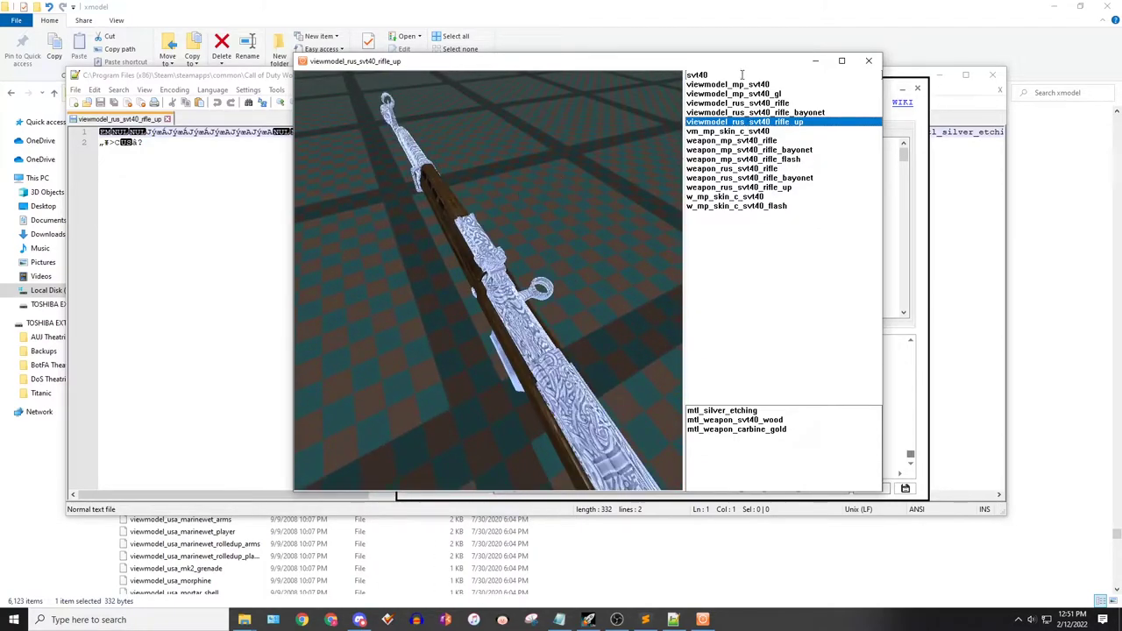
Search for m1carbin, examine viewmodel_zombie_m1carbine_rifle_up for comparison, and close Asset Viewer
{"action": "type", "text": "m1carbin"}
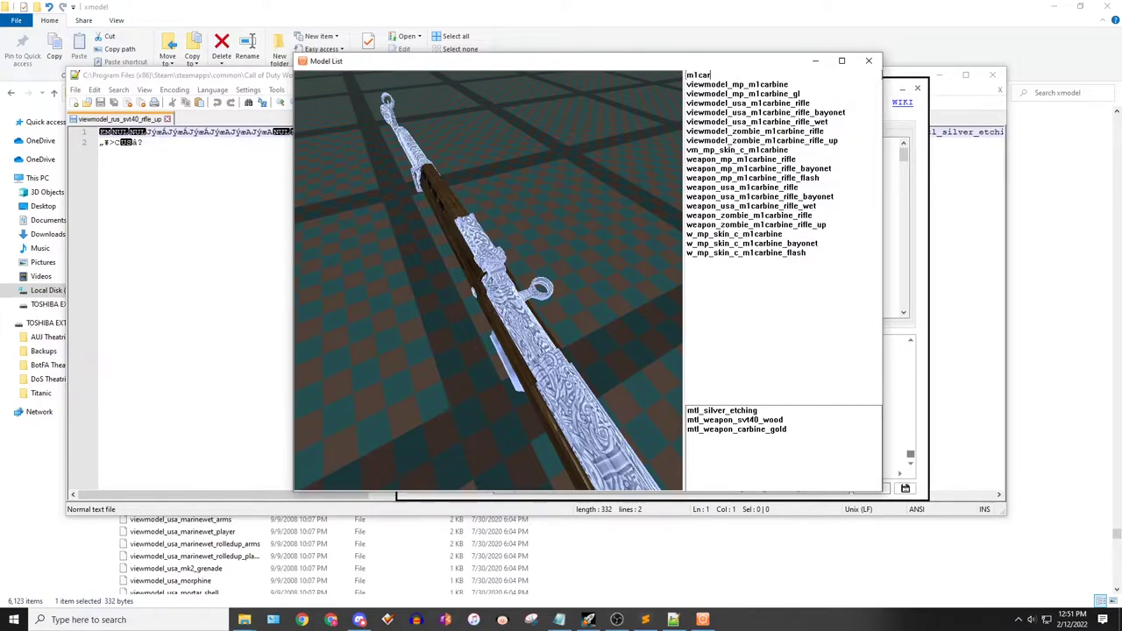
{"action": "left_click", "coordinate": [793, 140]}
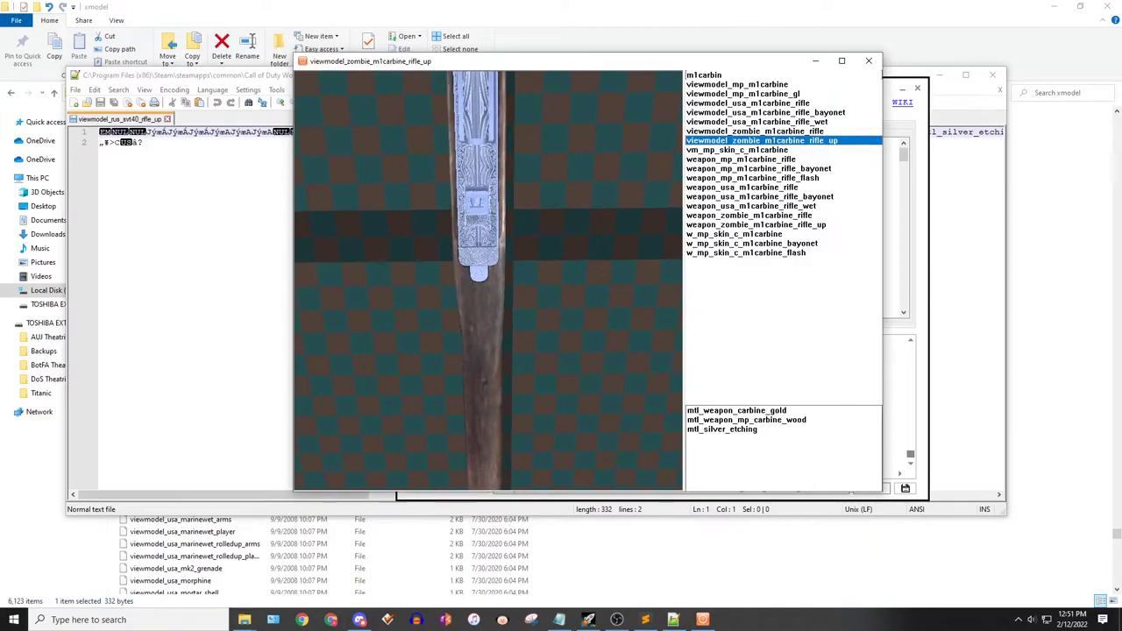
{"action": "mouse_move", "coordinate": [517, 200]}
{"action": "left_mouse_down"}
{"action": "mouse_move", "coordinate": [572, 177]}
{"action": "mouse_move", "coordinate": [517, 200]}
{"action": "left_mouse_up"}
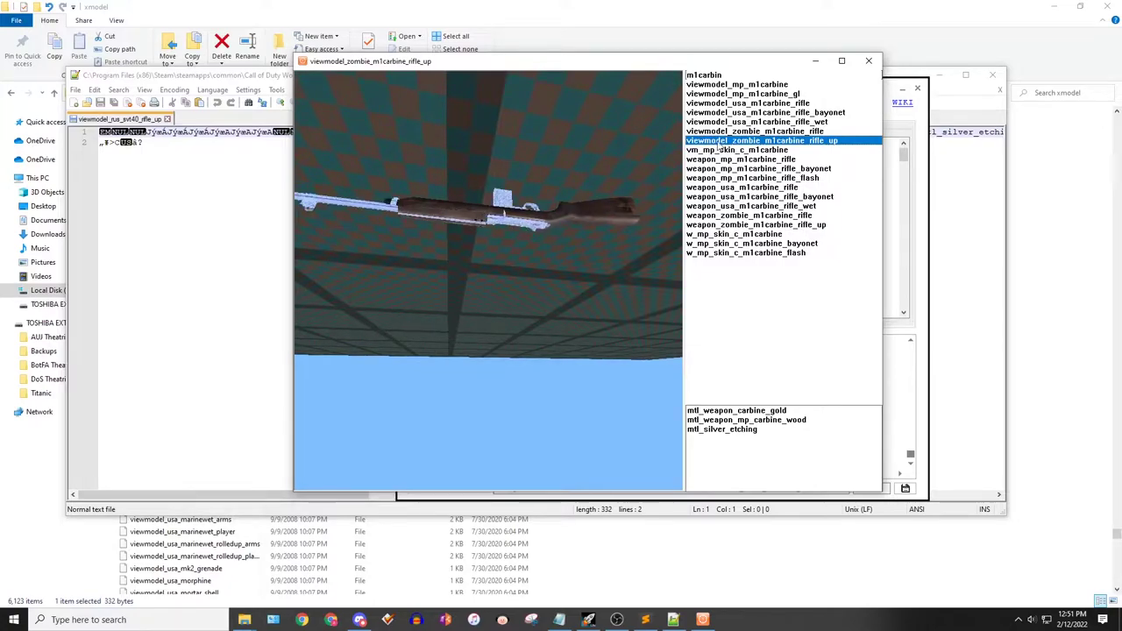
{"action": "left_click", "coordinate": [868, 60]}
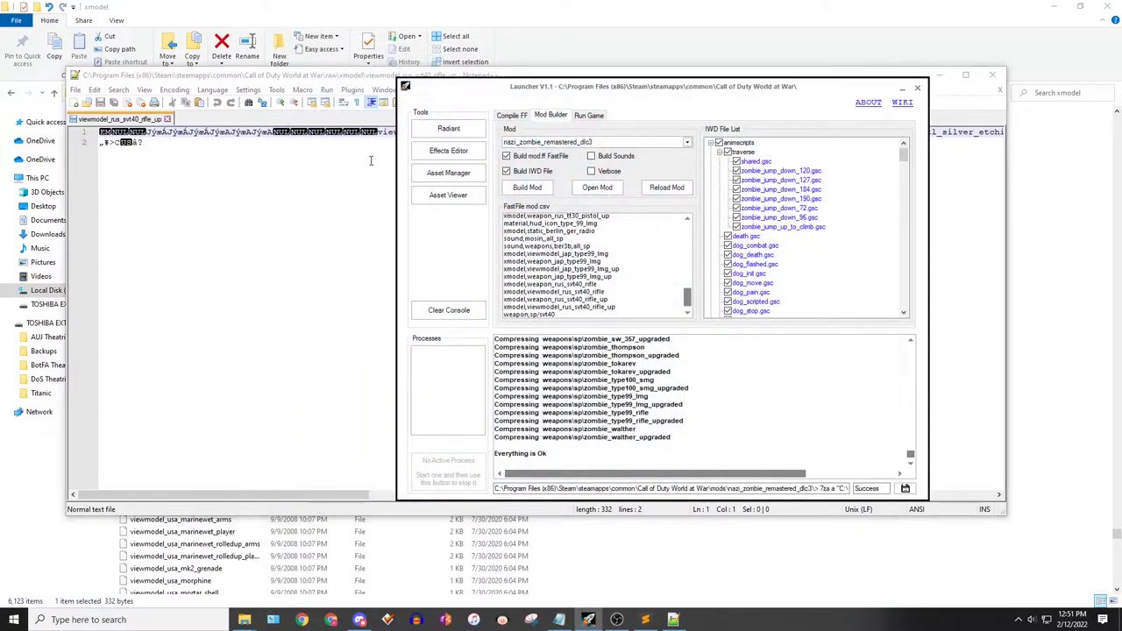
Find the "mtl" names in the SVT-40 viewmodel file, replace the first mtl_silver_etching with mtl_weapon_carbine_gold, and save
{"action": "left_click", "coordinate": [383, 319]}
{"action": "key", "text": "ctrl+f"}
{"action": "type", "text": "mtl"}
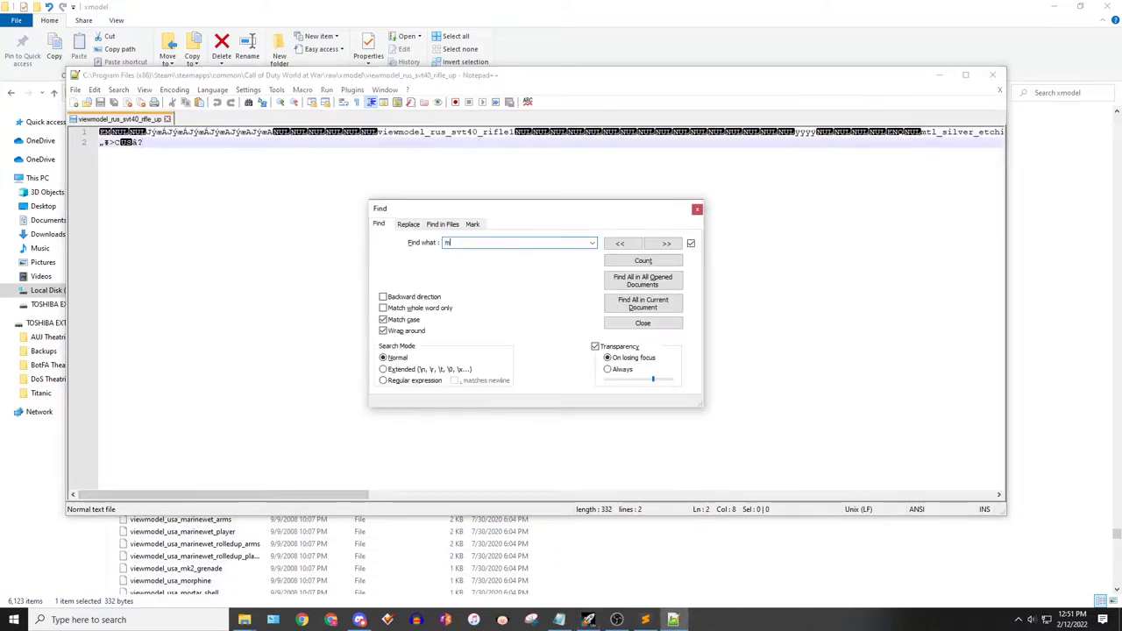
{"action": "key", "text": "Return"}
{"action": "key", "text": "Escape"}
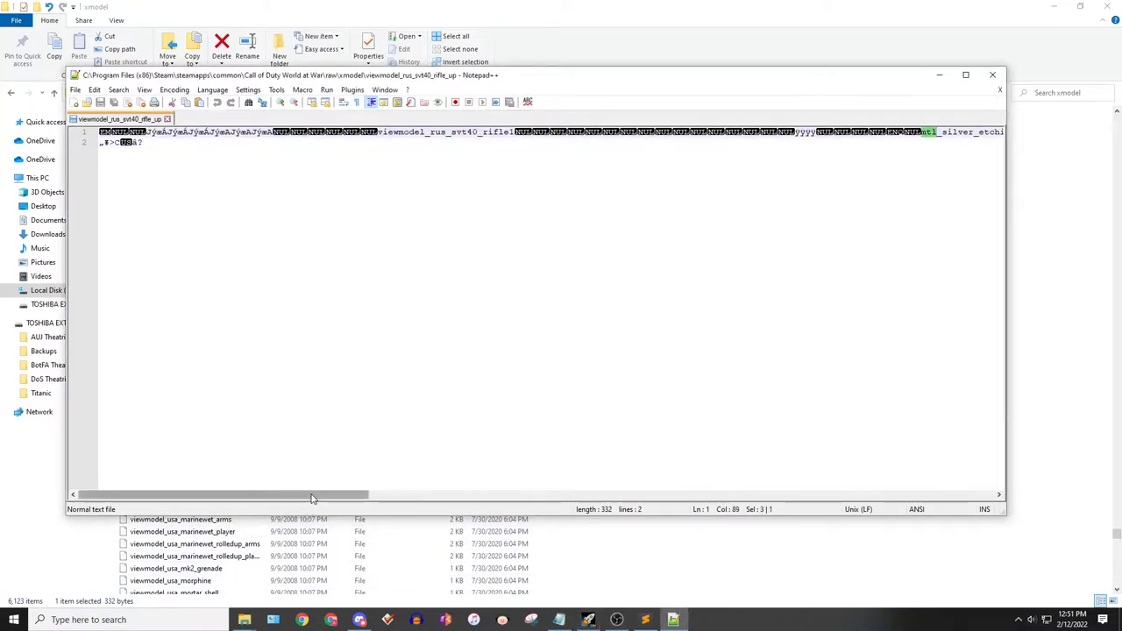
{"action": "left_click_drag", "start_coordinate": [312, 494], "coordinate": [519, 494]}
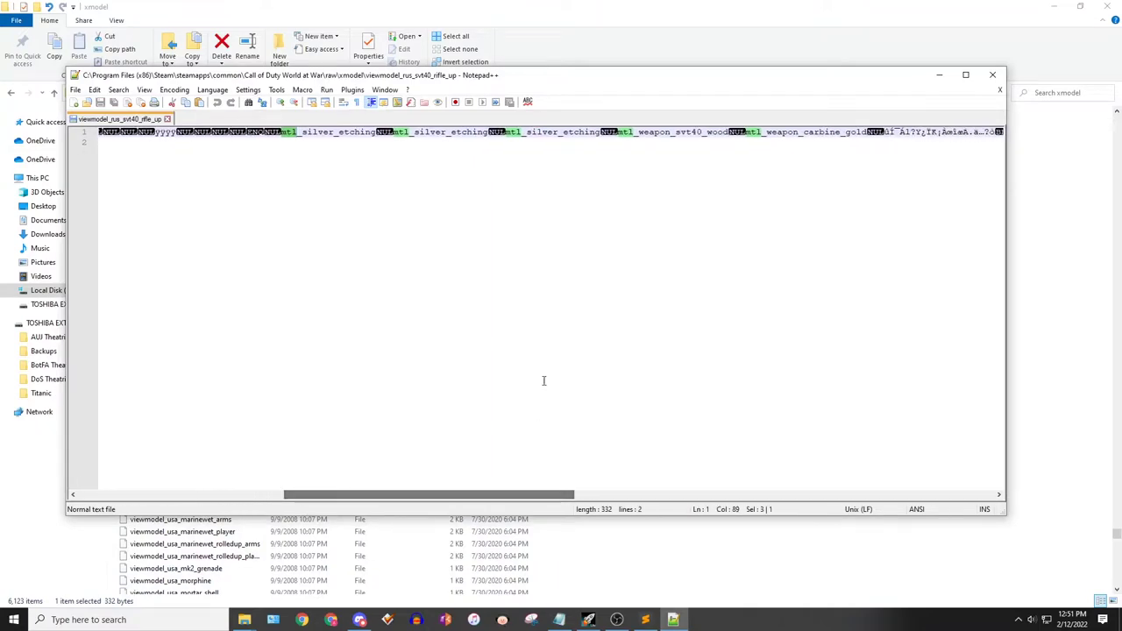
{"action": "left_click", "coordinate": [847, 131]}
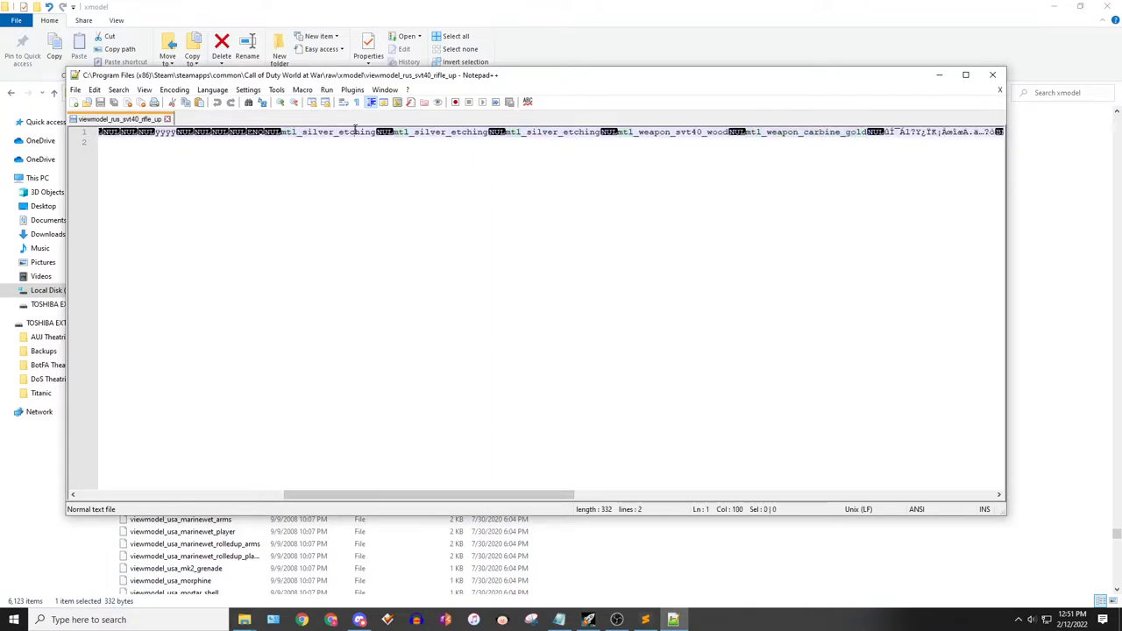
{"action": "double_click", "coordinate": [329, 132]}
{"action": "type", "text": "mtl_weapon_carbine_gold"}
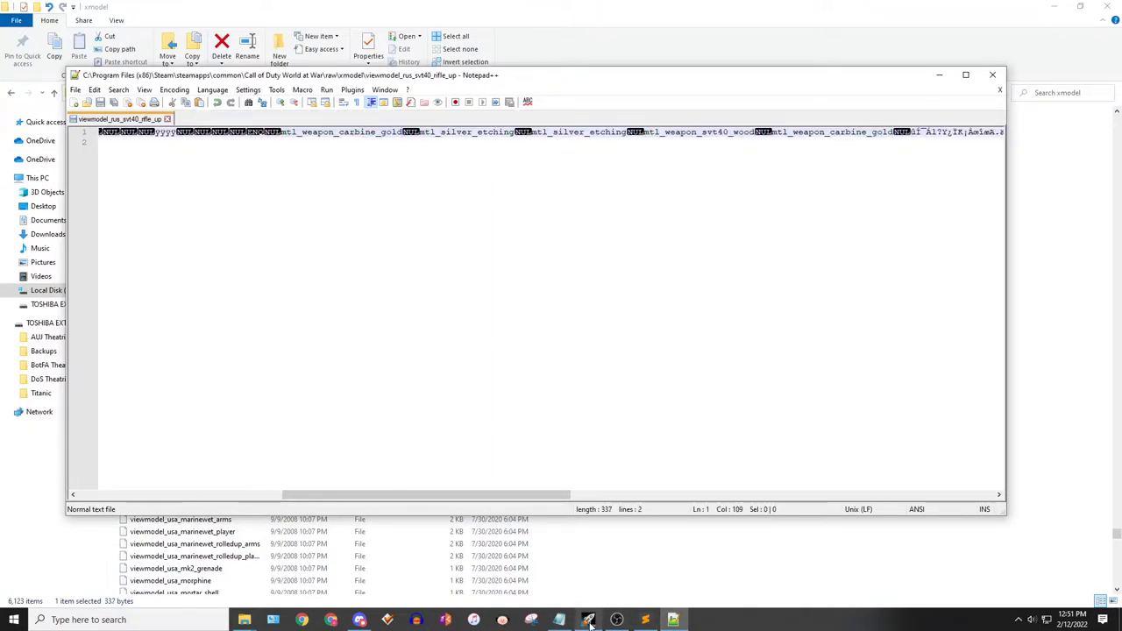
Reopen Asset Viewer, search for svt40, and check which parts of viewmodel_rus_svt40_rifle_up the replaced first material covers
{"action": "left_click", "coordinate": [589, 619]}
{"action": "left_click", "coordinate": [448, 195]}
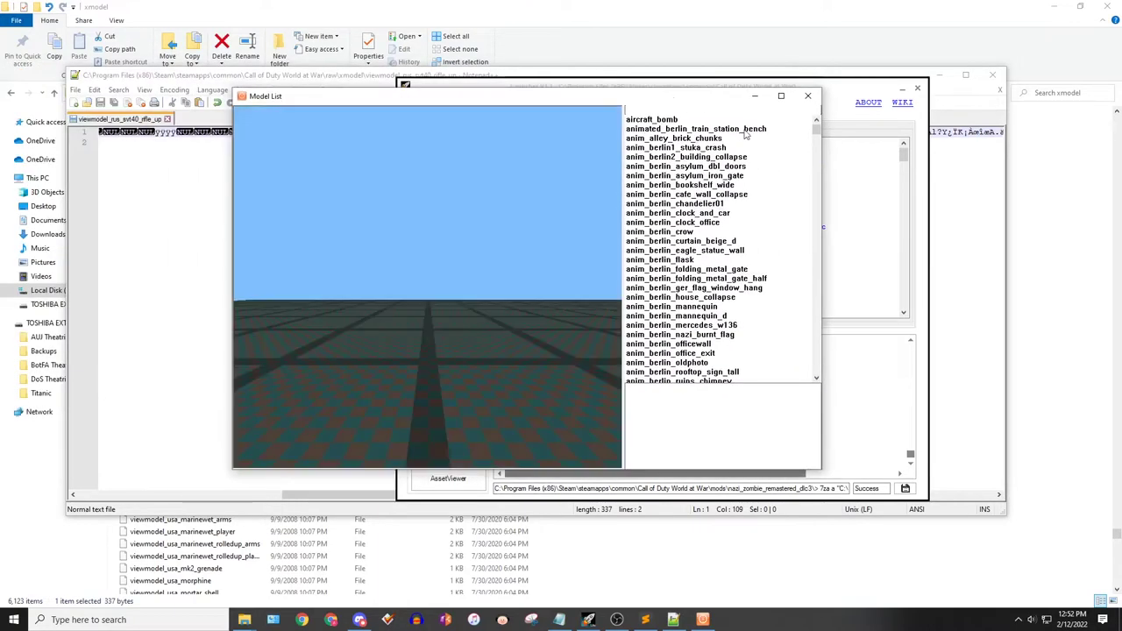
{"action": "type", "text": "svt40"}
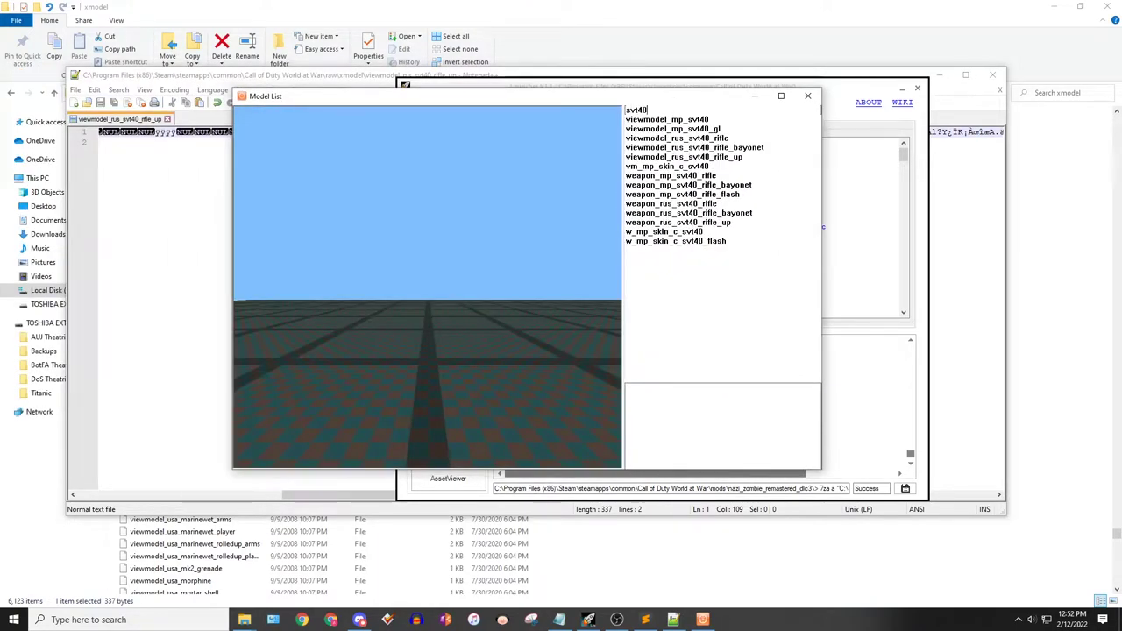
{"action": "left_click", "coordinate": [716, 158]}
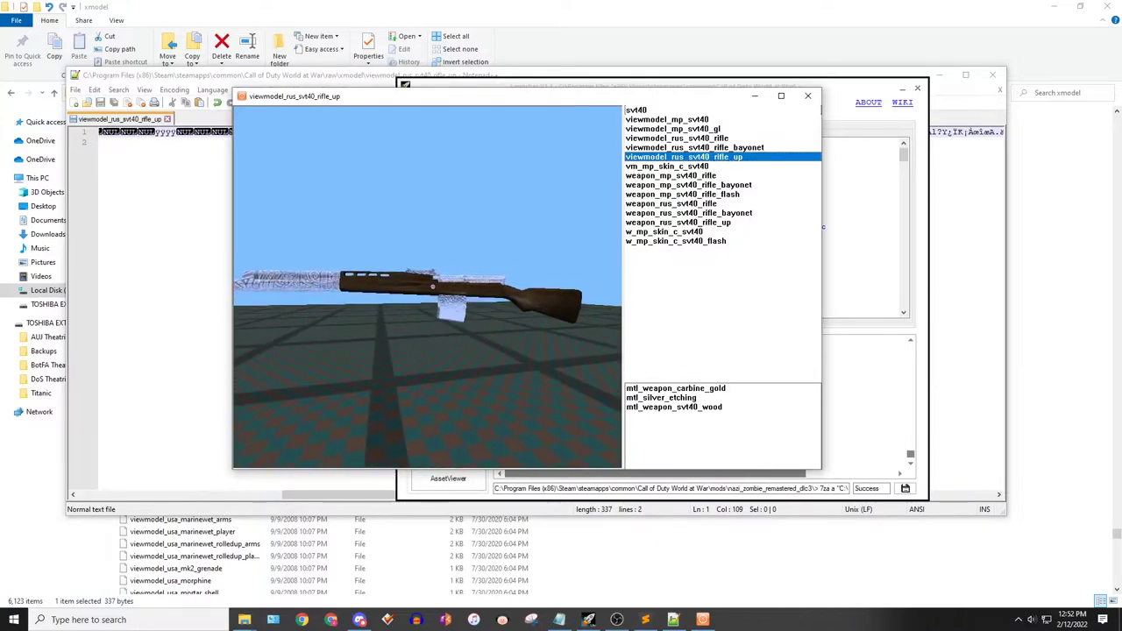
{"action": "left_click_drag", "start_coordinate": [368, 171], "coordinate": [357, 196]}
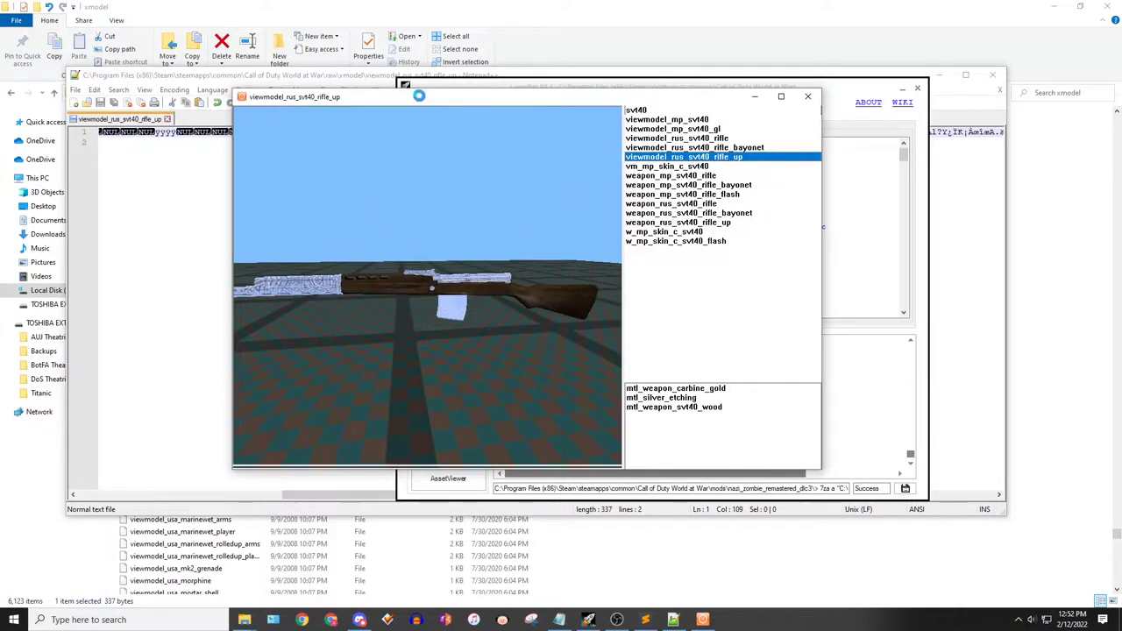
{"action": "left_click", "coordinate": [204, 103]}
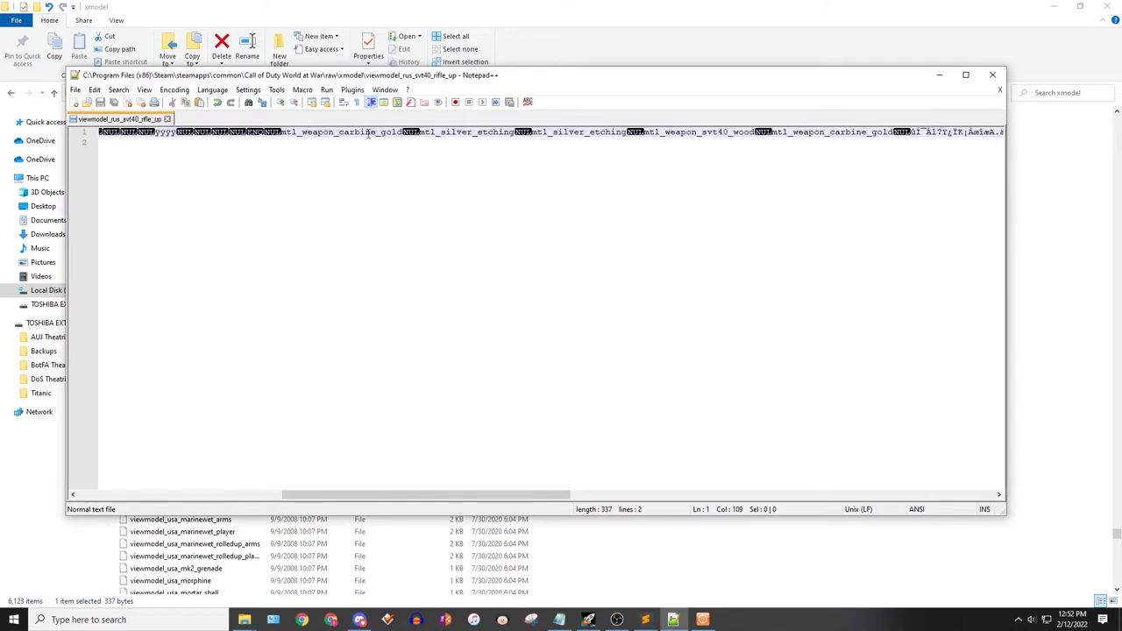
{"action": "key", "text": "alt+Tab"}
{"action": "right_click_drag", "start_coordinate": [479, 253], "coordinate": [479, 219]}
{"action": "left_click_drag", "start_coordinate": [478, 219], "coordinate": [504, 210]}
{"action": "left_click_drag", "start_coordinate": [419, 282], "coordinate": [471, 264]}
{"action": "key", "text": "alt+Tab"}
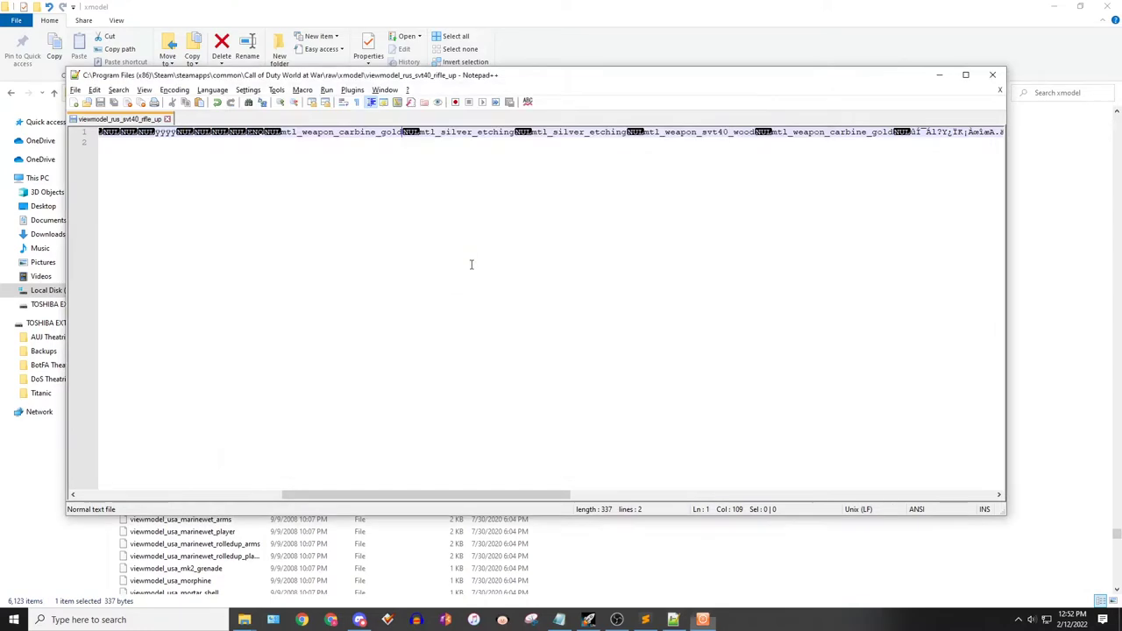
Try mtl_silver_etching as the first material name again, undo that change, and save the file
{"action": "double_click", "coordinate": [388, 133]}
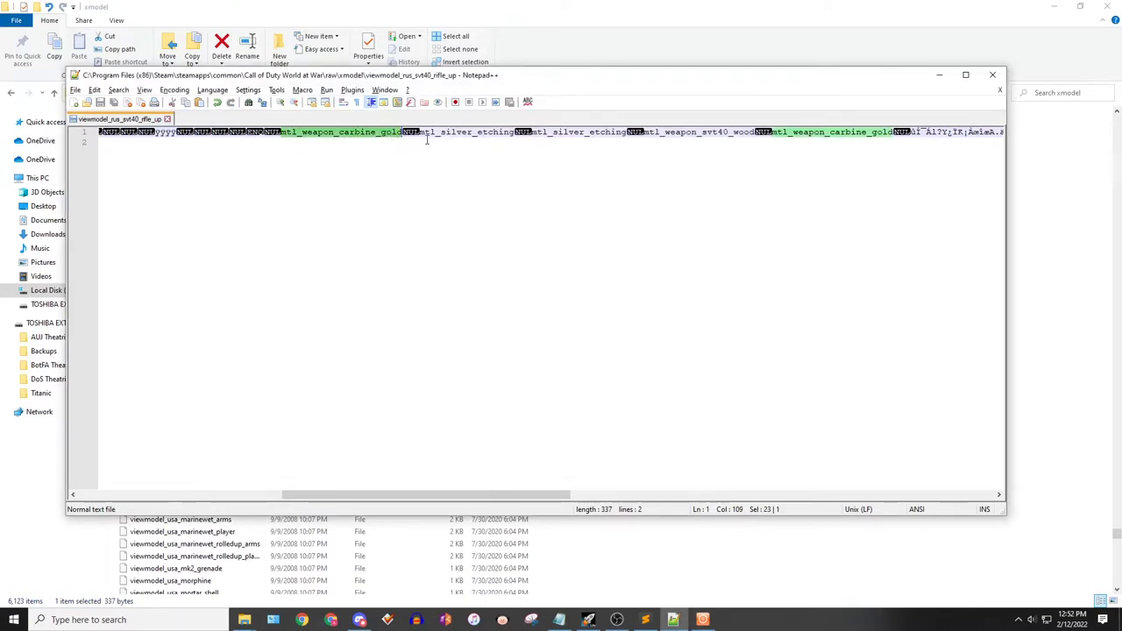
{"action": "type", "text": "mtl_silver_etching"}
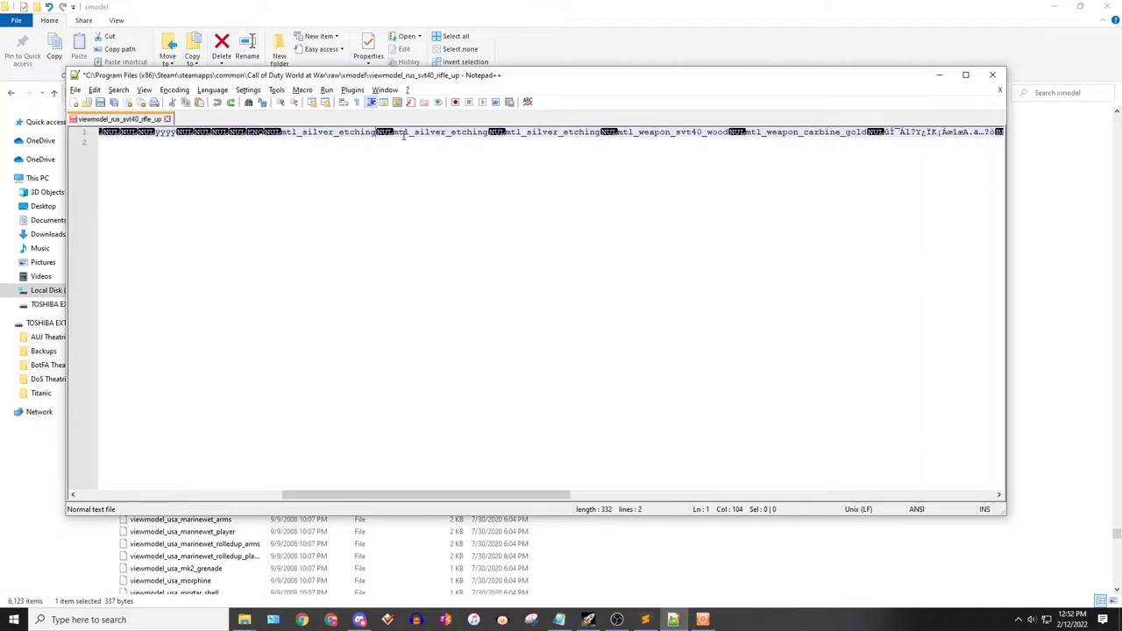
{"action": "key", "text": "ctrl+s"}
{"action": "double_click", "coordinate": [356, 133]}
{"action": "key", "text": "ctrl+z"}
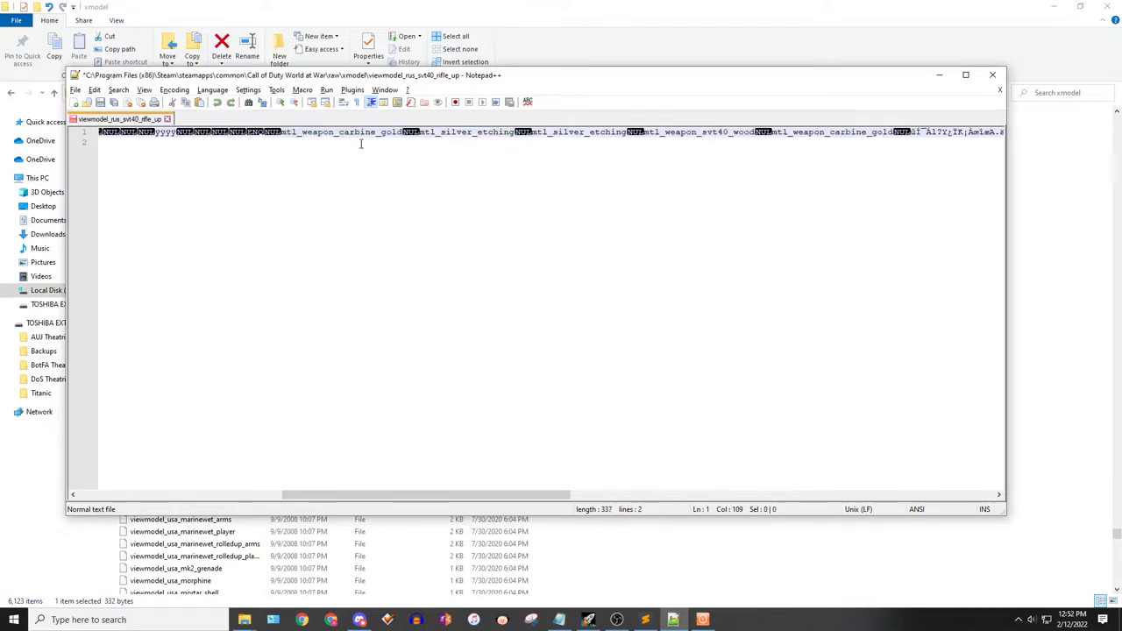
{"action": "key", "text": "ctrl+s"}
Inspect the SVT-40 viewmodel's sights, receiver and barrel from several angles in Asset Viewer
{"action": "key", "text": "alt+Tab"}
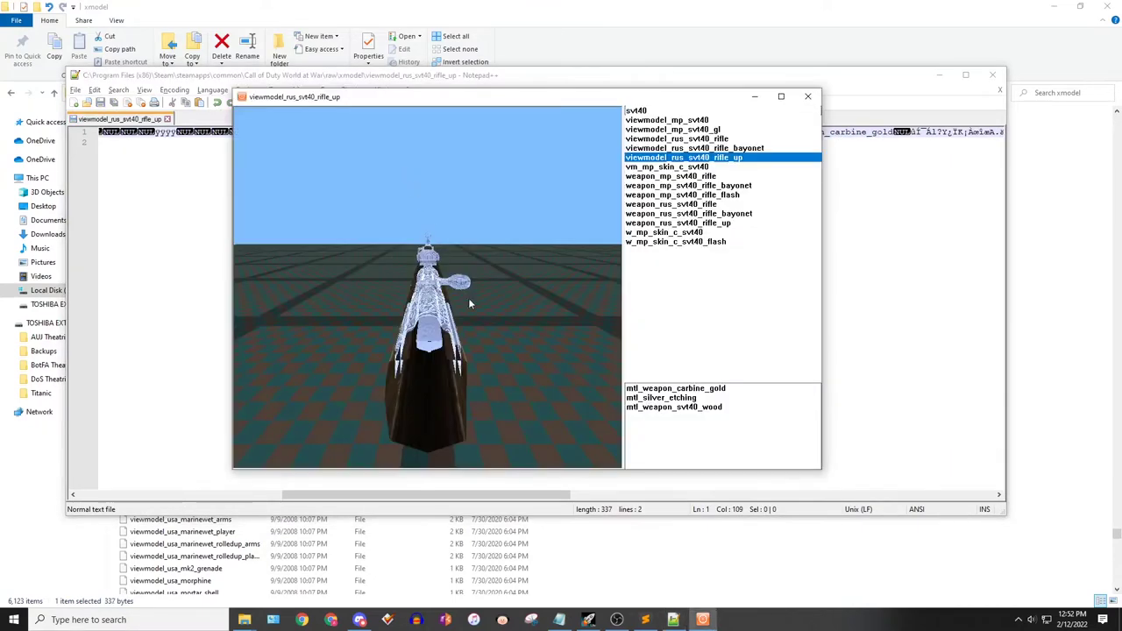
{"action": "left_click_drag", "start_coordinate": [468, 299], "coordinate": [465, 258]}
{"action": "right_click_drag", "start_coordinate": [465, 259], "coordinate": [465, 289]}
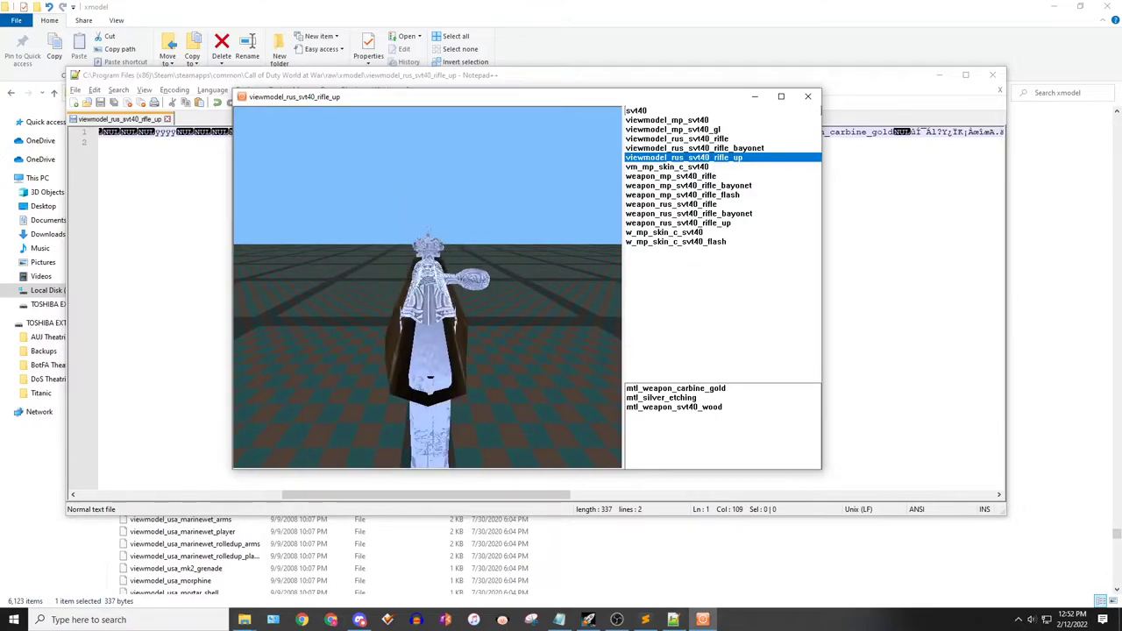
{"action": "left_click_drag", "start_coordinate": [465, 289], "coordinate": [527, 364]}
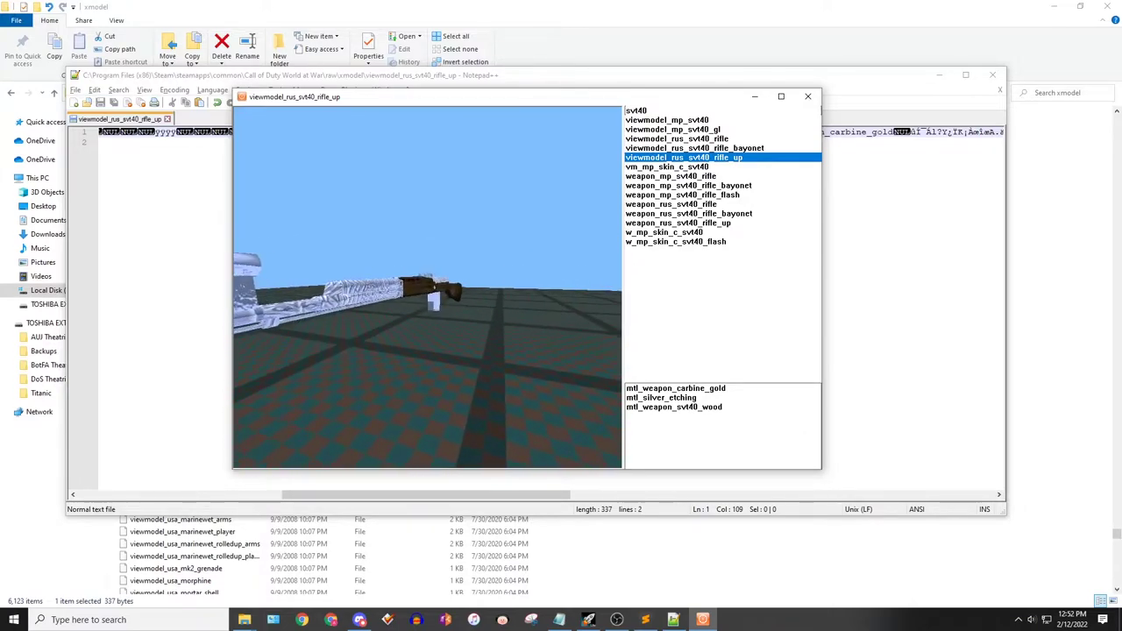
Copy mtl_weapon_carbine_gold over the second material name in the SVT-40 viewmodel file and save it
{"action": "left_click", "coordinate": [213, 82]}
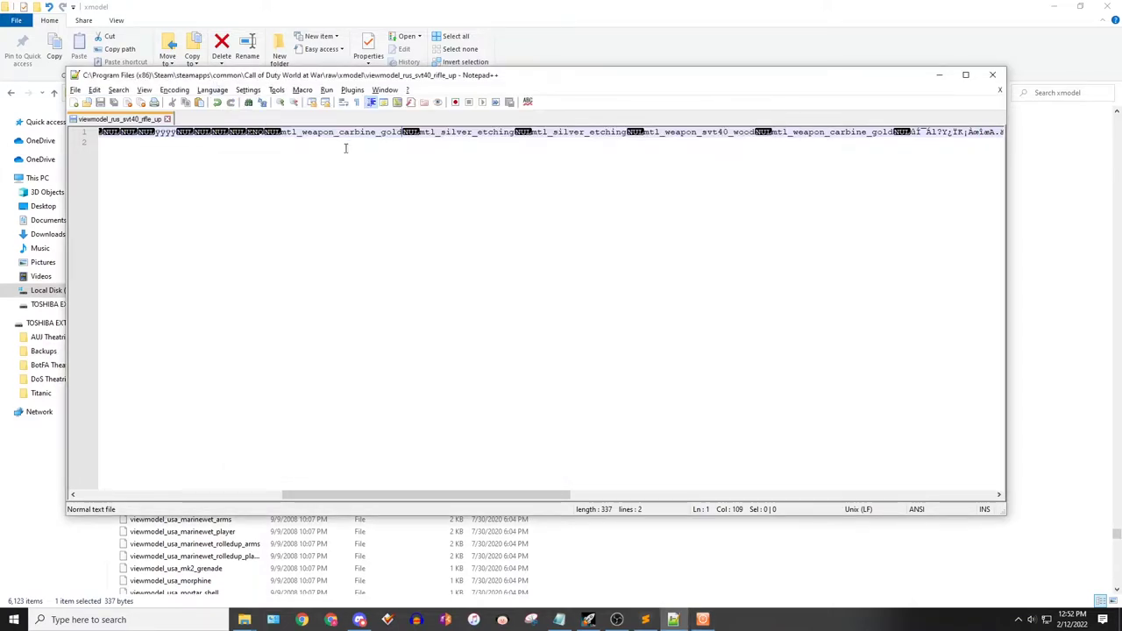
{"action": "double_click", "coordinate": [381, 133]}
{"action": "key", "text": "ctrl+c"}
{"action": "double_click", "coordinate": [453, 133]}
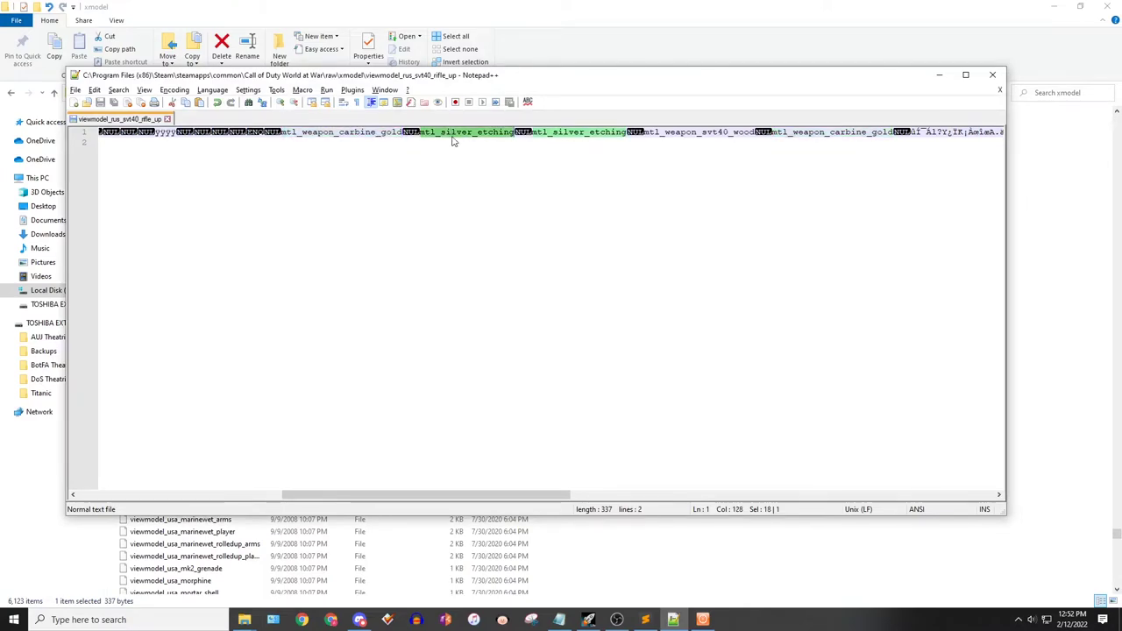
{"action": "key", "text": "ctrl+v"}
{"action": "key", "text": "ctrl+s"}
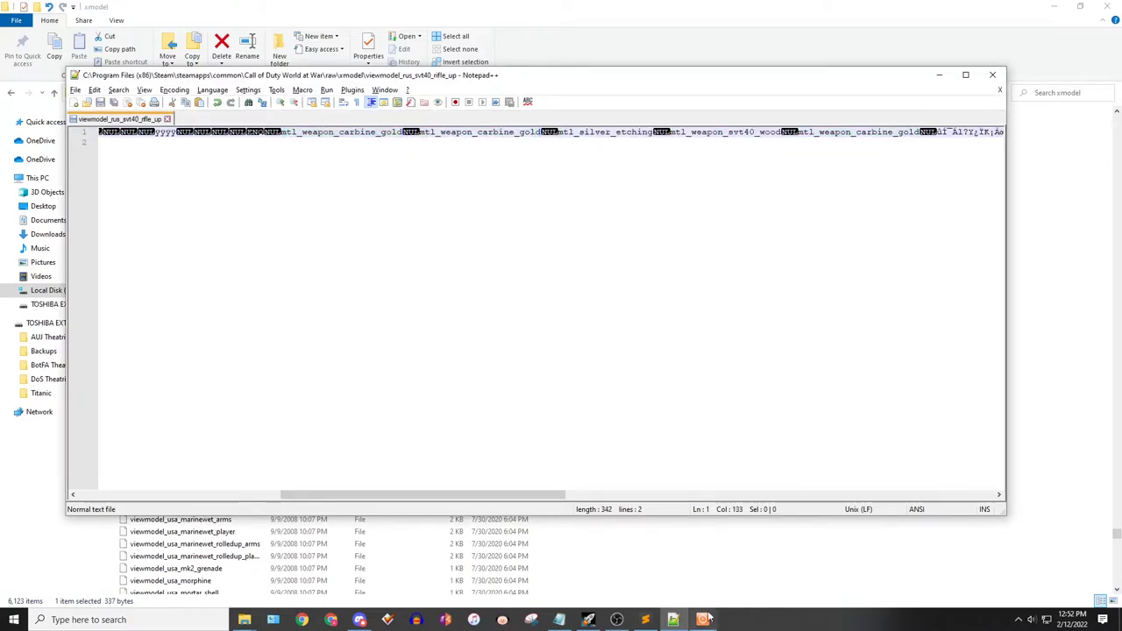
Restart Asset Viewer, search the model list for svt40, and load viewmodel_rus_svt40_rifle_up
{"action": "left_click", "coordinate": [703, 620]}
{"action": "left_click", "coordinate": [808, 96]}
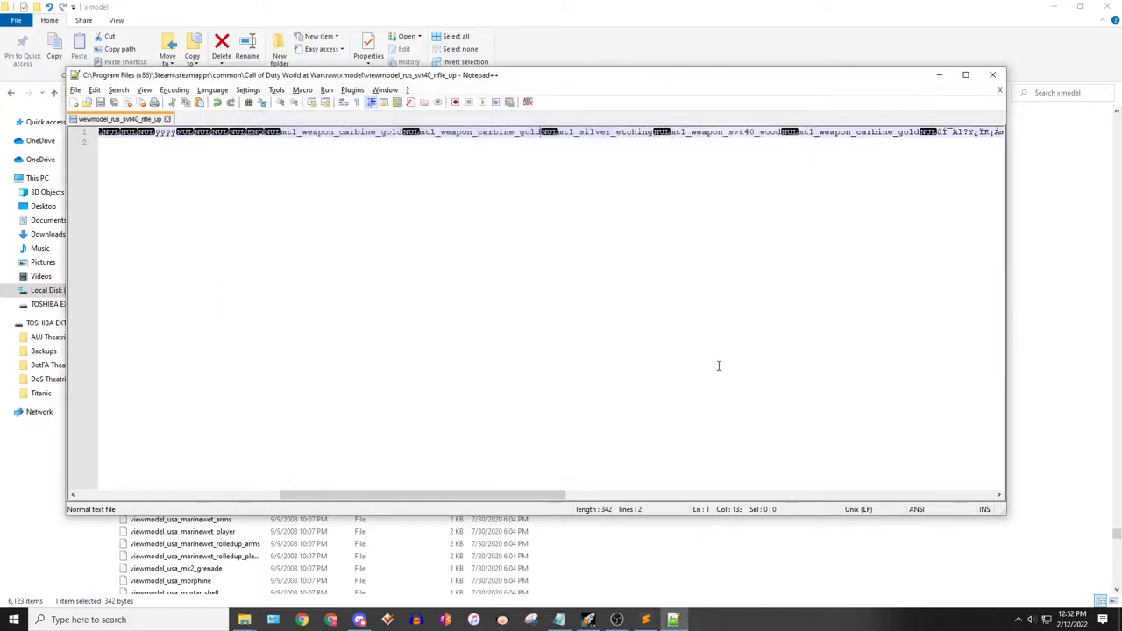
{"action": "left_click", "coordinate": [590, 620]}
{"action": "left_click", "coordinate": [448, 194]}
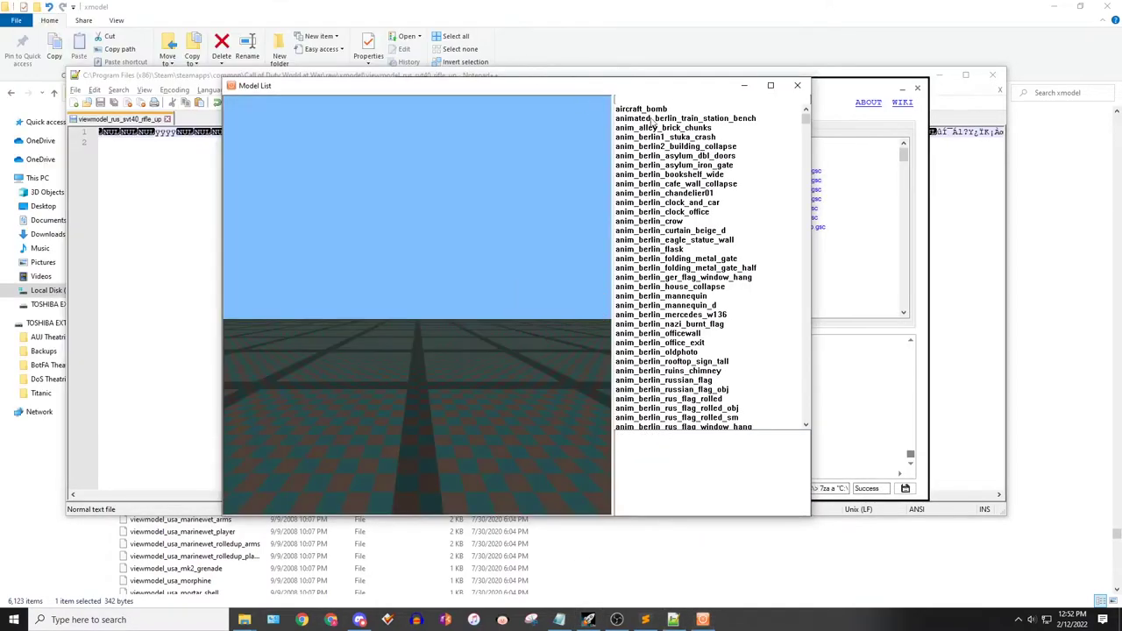
{"action": "left_click", "coordinate": [650, 99]}
{"action": "type", "text": "svt40"}
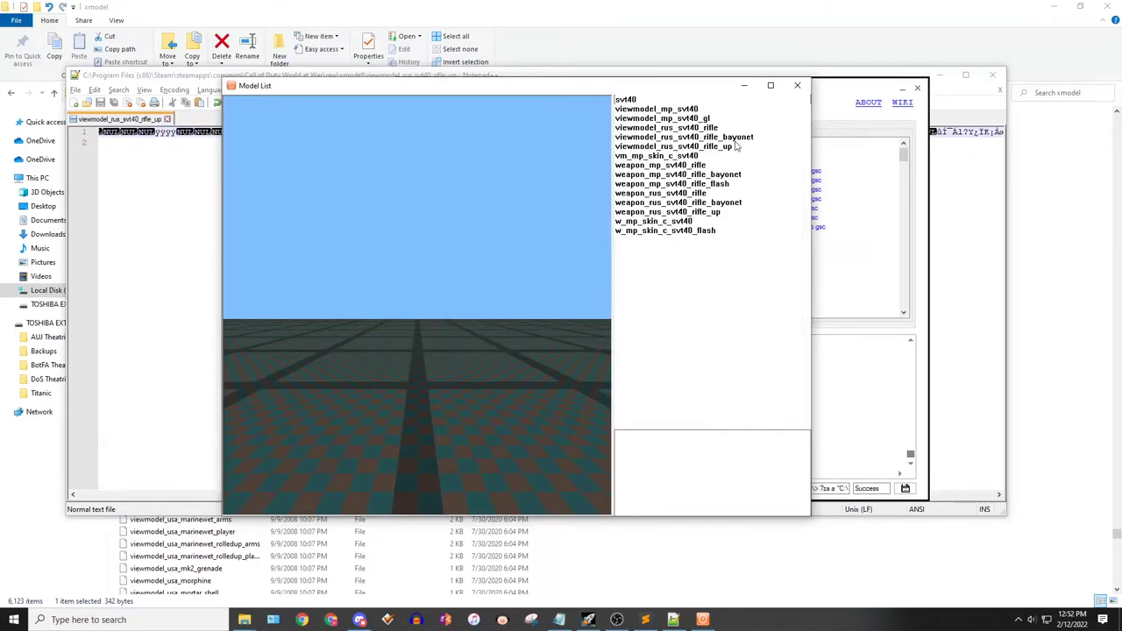
{"action": "left_click", "coordinate": [735, 146]}
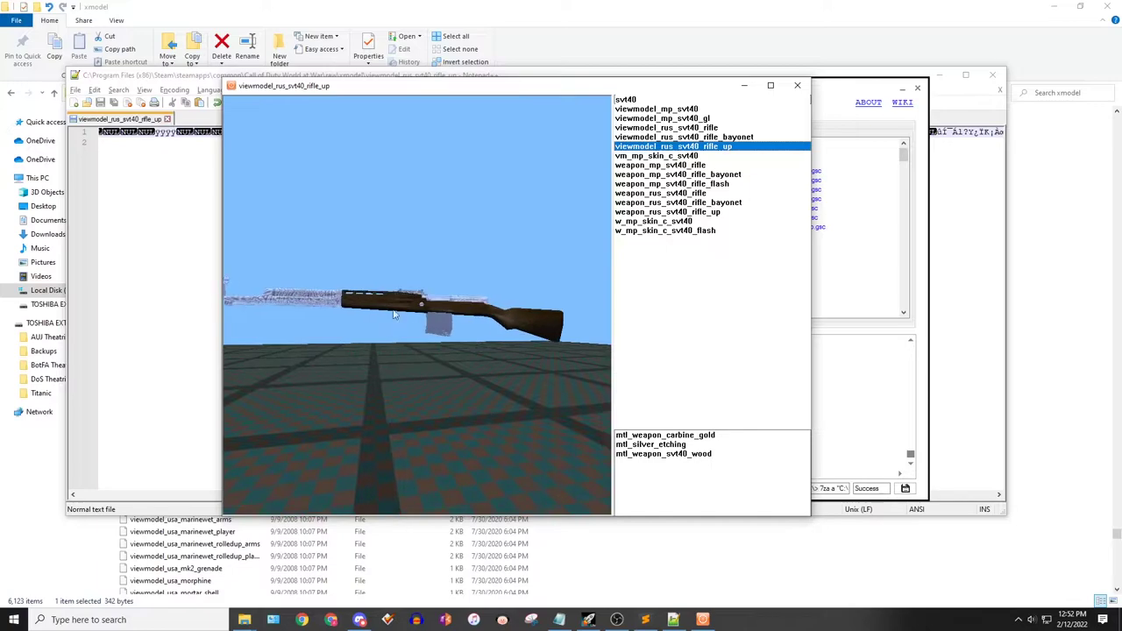
Inspect the upgraded SVT-40 viewmodel's receiver, barrel and magazine from both sides and from behind
{"action": "left_click_drag", "start_coordinate": [416, 305], "coordinate": [491, 368]}
{"action": "right_click_drag", "start_coordinate": [417, 307], "coordinate": [417, 276]}
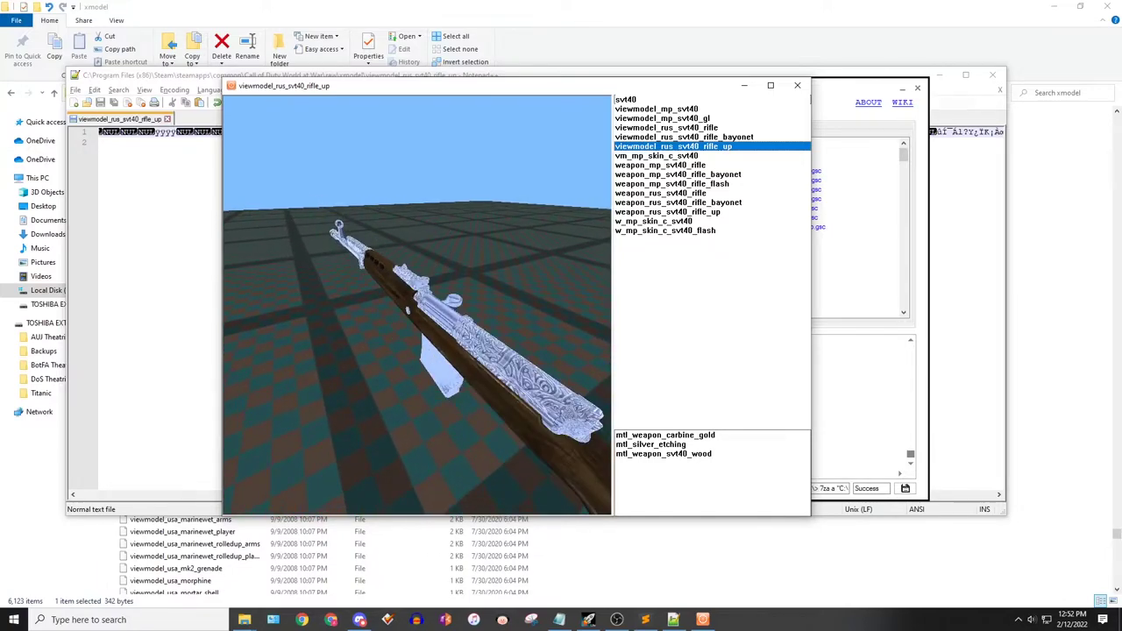
{"action": "left_click_drag", "start_coordinate": [416, 307], "coordinate": [465, 272]}
{"action": "left_click_drag", "start_coordinate": [535, 273], "coordinate": [482, 343]}
{"action": "right_click_drag", "start_coordinate": [411, 326], "coordinate": [410, 299]}
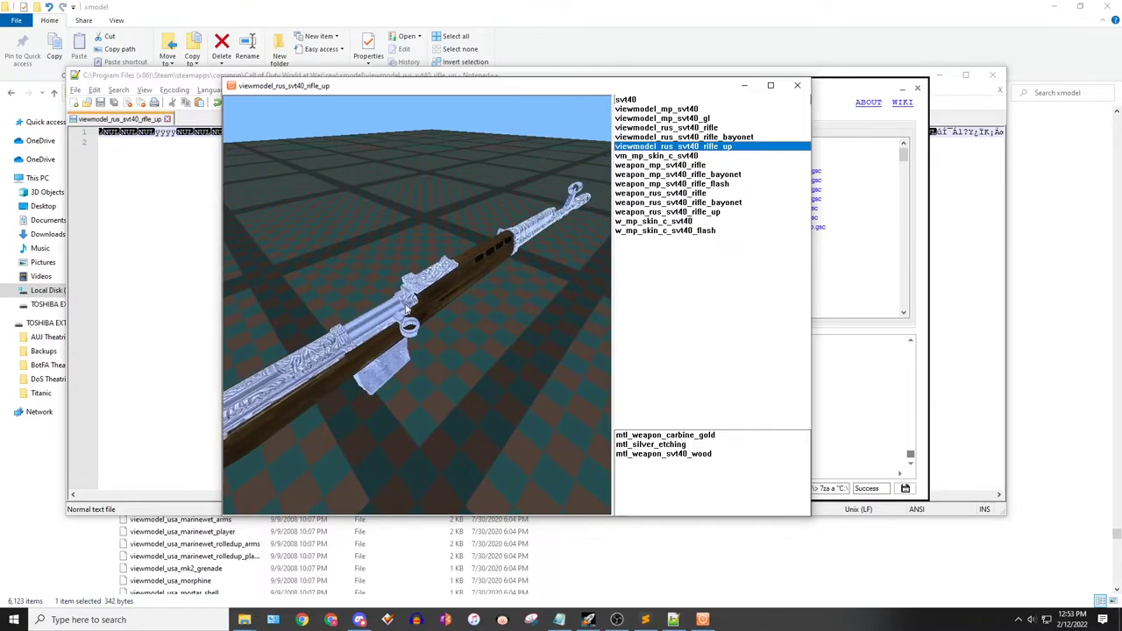
{"action": "left_click_drag", "start_coordinate": [411, 326], "coordinate": [513, 270]}
{"action": "left_click_drag", "start_coordinate": [420, 307], "coordinate": [459, 216]}
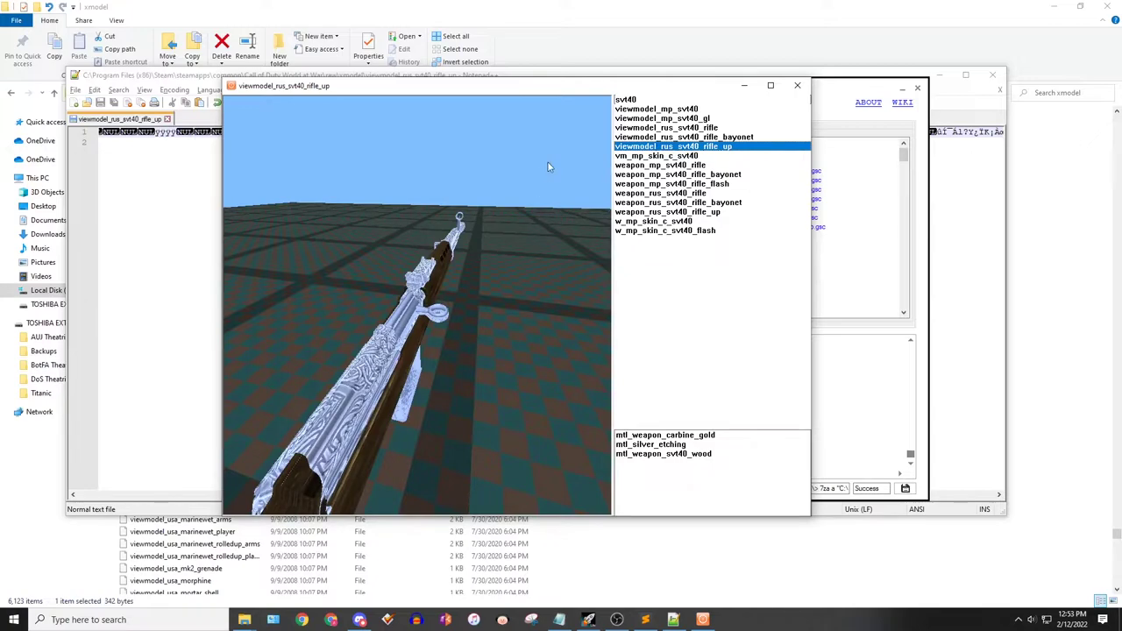
Search for m1carbine, examine viewmodel_zombie_m1carbine_rifle_up up close as a reference for the camo, and close the viewer
{"action": "type", "text": "m"}
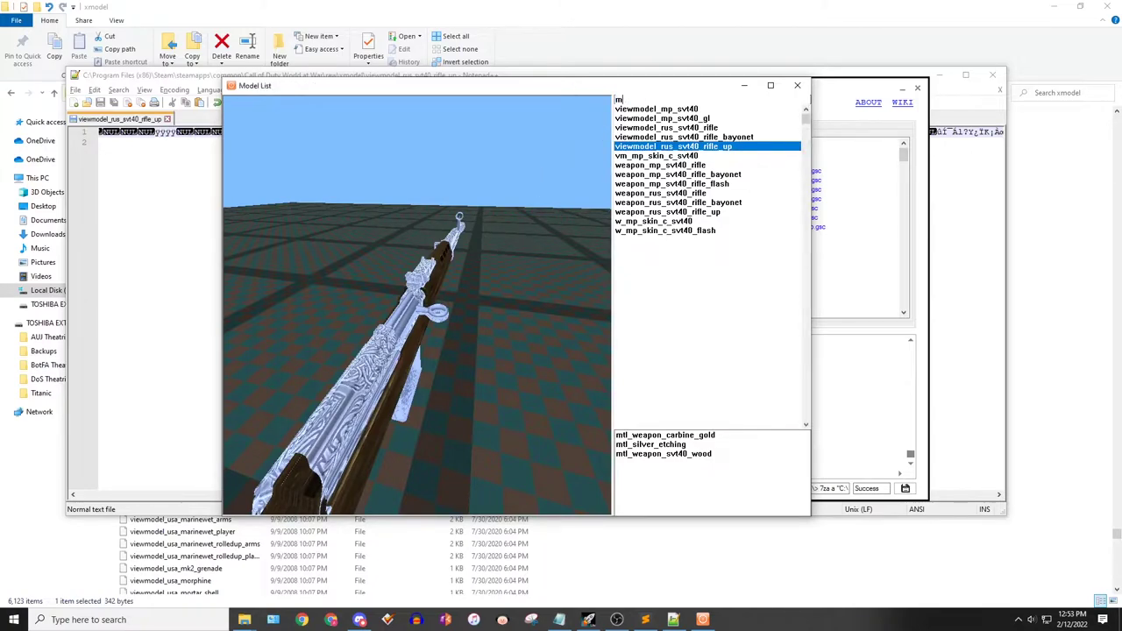
{"action": "type", "text": "1carbine"}
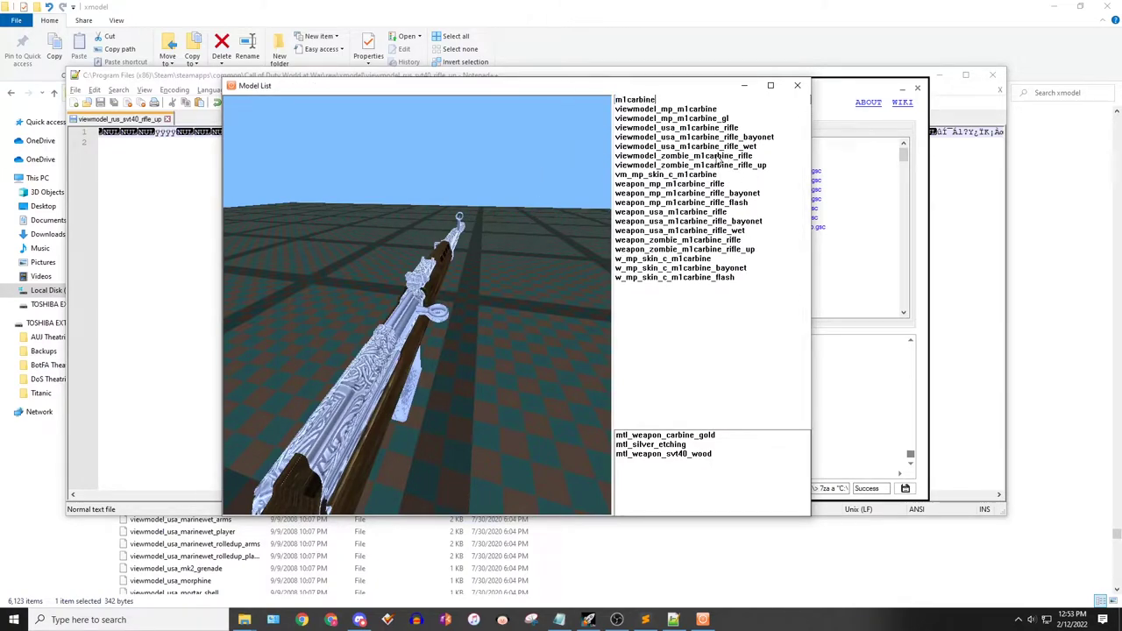
{"action": "left_click", "coordinate": [718, 156]}
{"action": "left_click", "coordinate": [717, 166]}
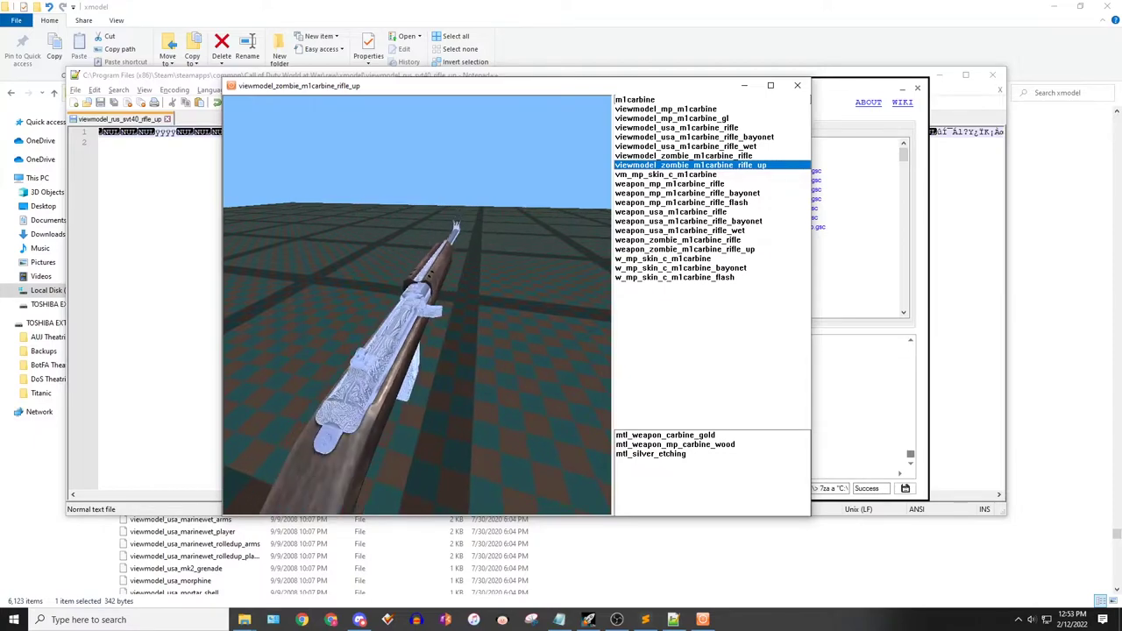
{"action": "left_click_drag", "start_coordinate": [395, 340], "coordinate": [394, 332]}
{"action": "right_click_drag", "start_coordinate": [360, 358], "coordinate": [359, 324]}
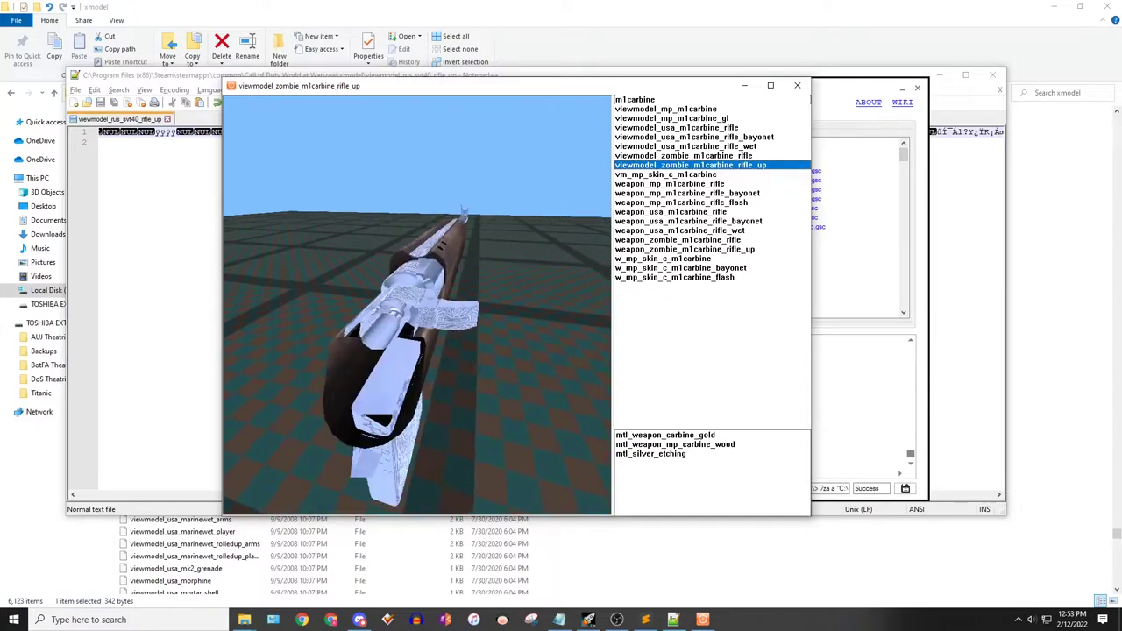
{"action": "left_click_drag", "start_coordinate": [458, 290], "coordinate": [363, 247]}
{"action": "left_click", "coordinate": [797, 85]}
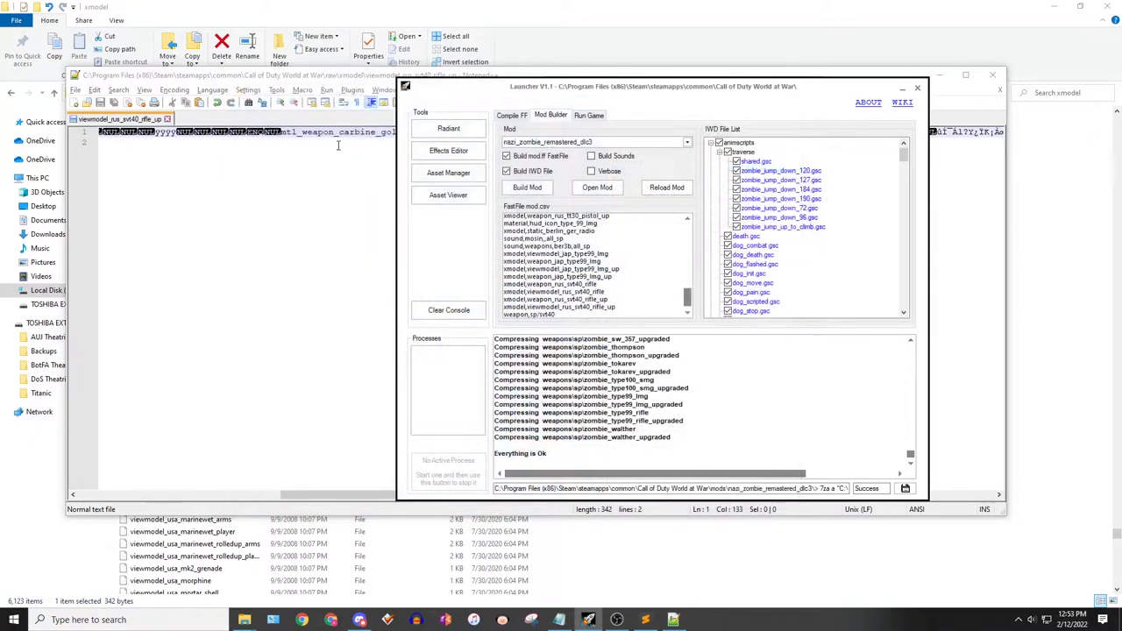
Try mtl_silver_etching as the second material name and mtl_weapon_carbine_gold as the third in the SVT-40 viewmodel file, and save it
{"action": "double_click", "coordinate": [339, 132]}
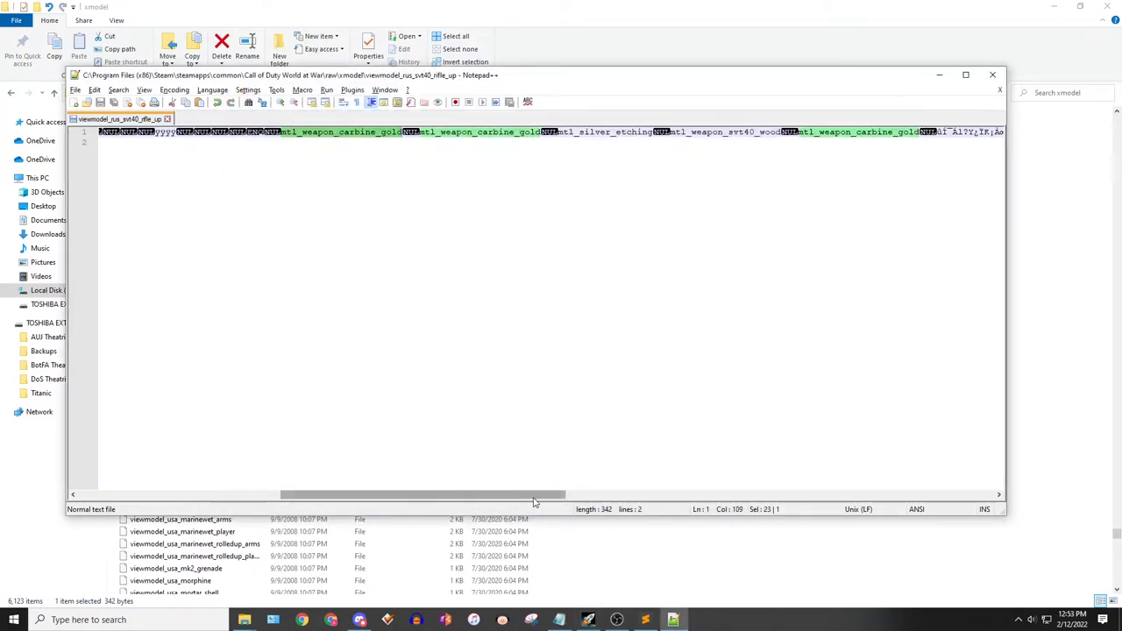
{"action": "left_click_drag", "start_coordinate": [533, 502], "coordinate": [604, 529]}
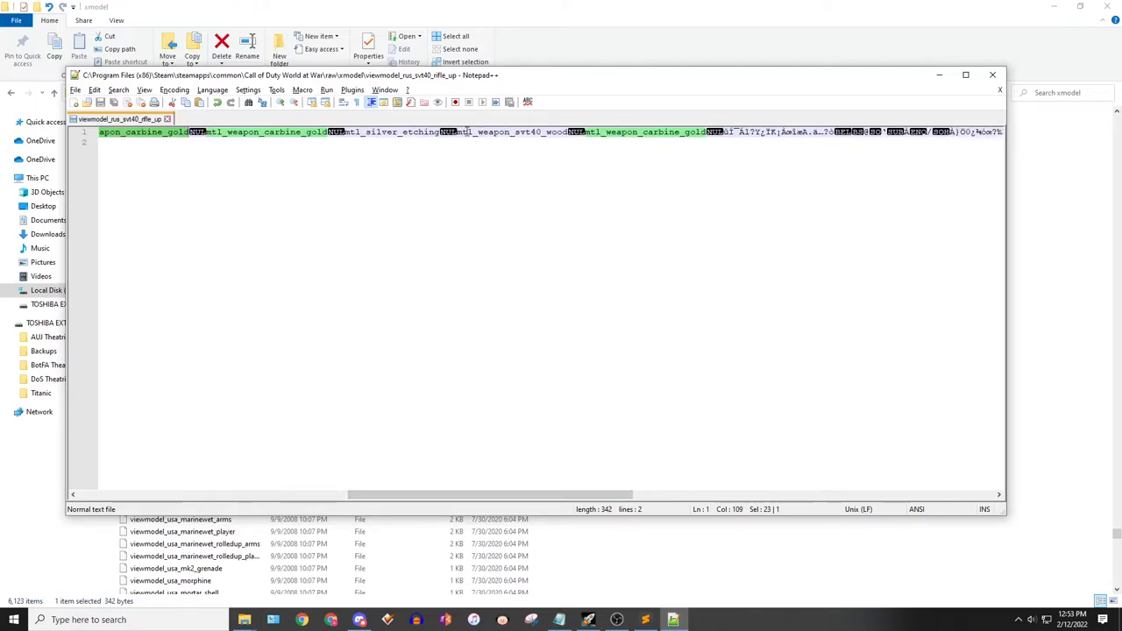
{"action": "left_click", "coordinate": [329, 132]}
{"action": "double_click", "coordinate": [328, 132]}
{"action": "type", "text": "mtl_silver_etching"}
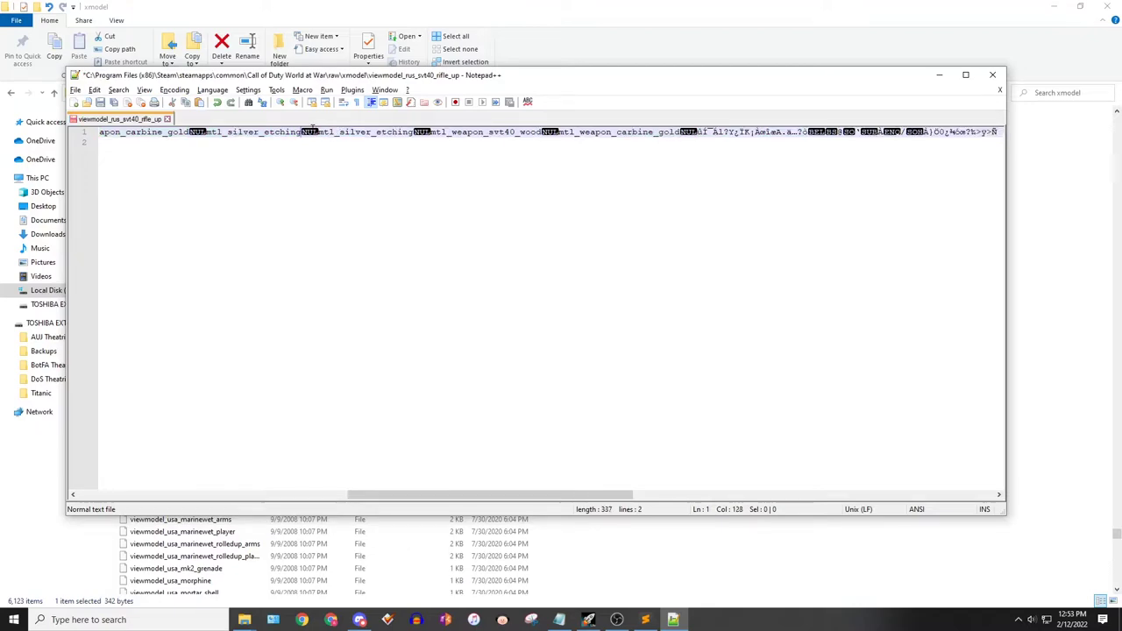
{"action": "double_click", "coordinate": [362, 132]}
{"action": "key", "text": "ctrl+c"}
{"action": "key", "text": "ctrl+z"}
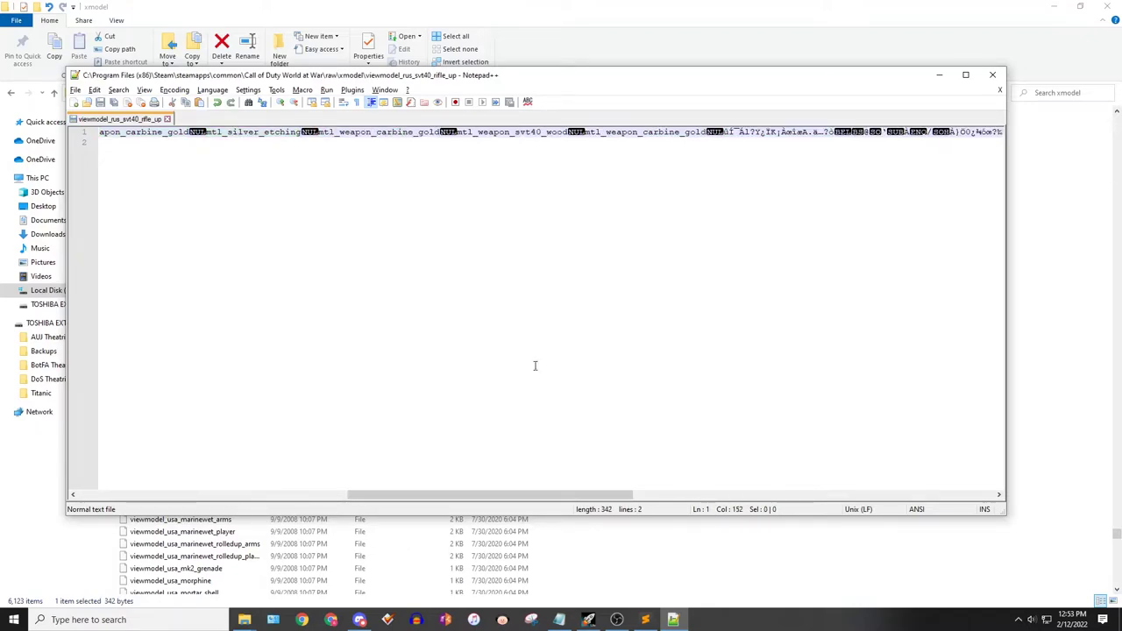
Reopen Asset Viewer, search for svt40, and inspect viewmodel_rus_svt40_rifle_up with the swapped materials from several angles
{"action": "left_click", "coordinate": [597, 620]}
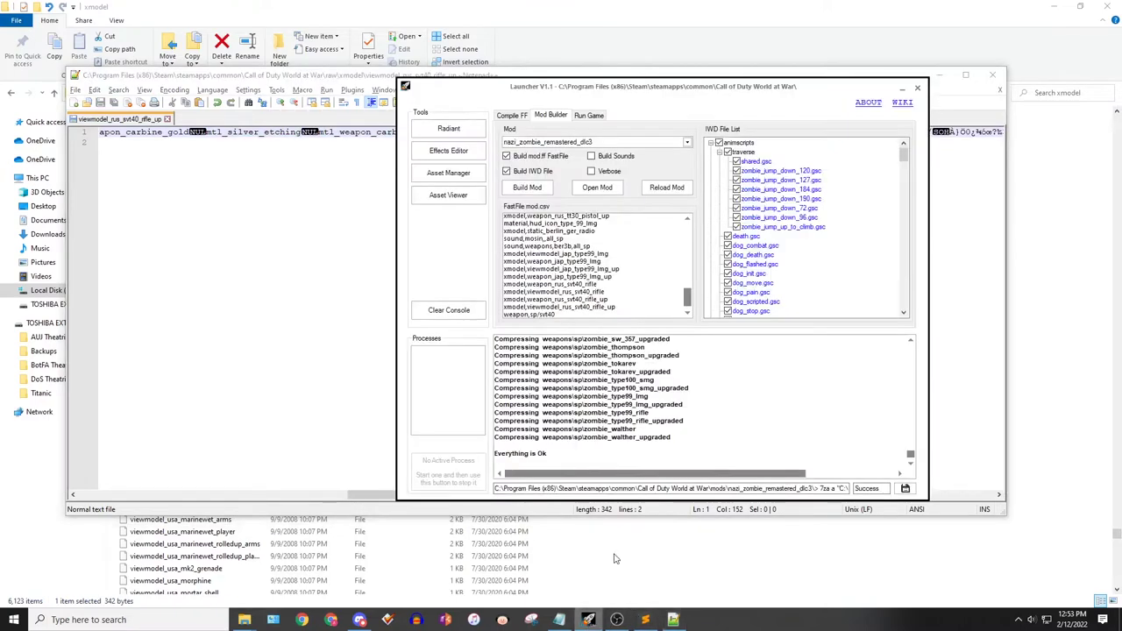
{"action": "left_click", "coordinate": [474, 195]}
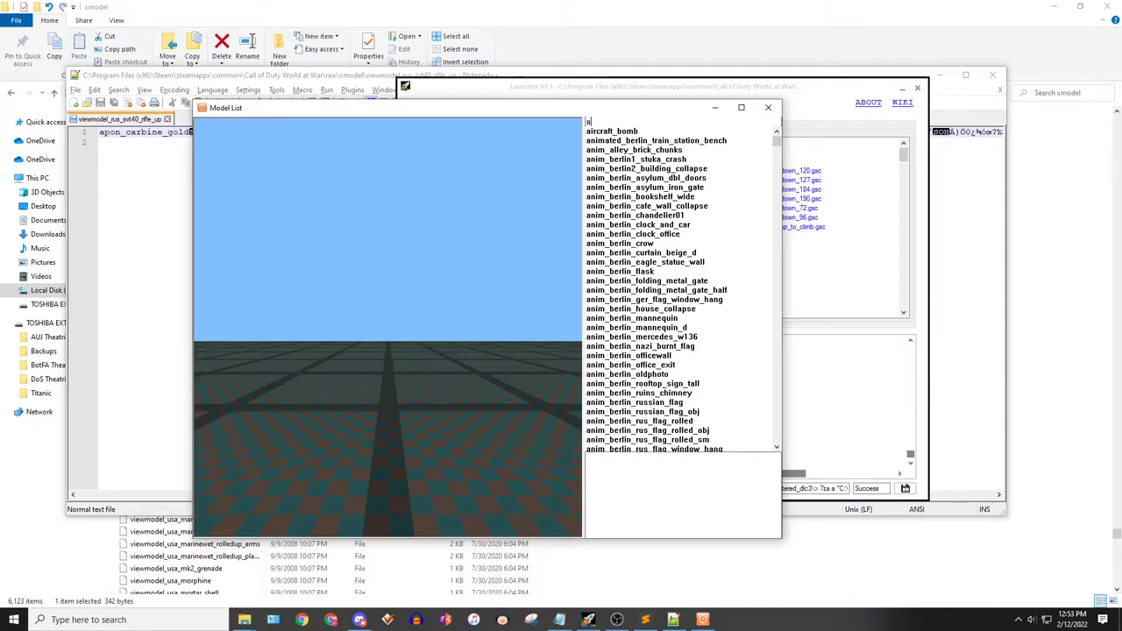
{"action": "type", "text": "svt40"}
{"action": "left_click", "coordinate": [686, 169]}
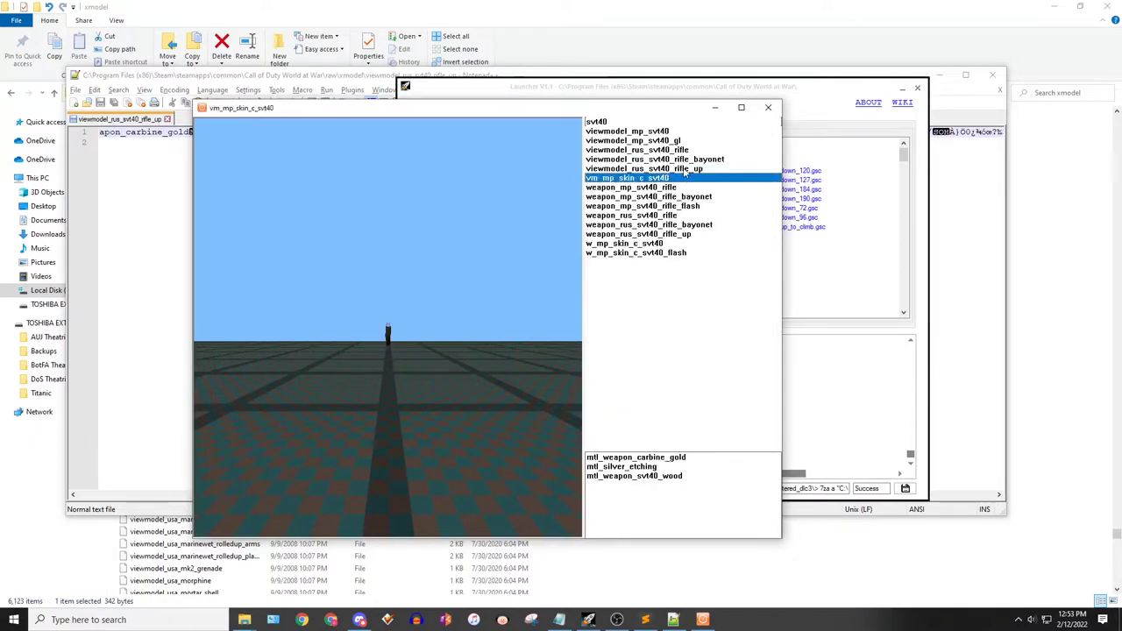
{"action": "scroll", "coordinate": [388, 326], "scroll_direction": "up", "scroll_amount": 5}
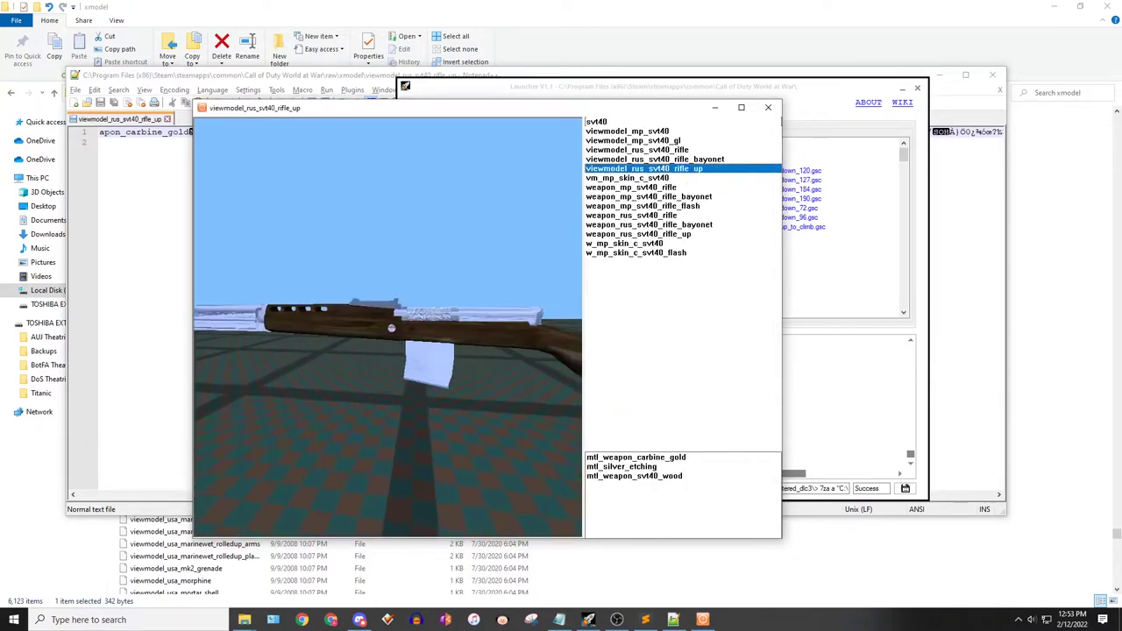
{"action": "left_click_drag", "start_coordinate": [389, 326], "coordinate": [254, 368]}
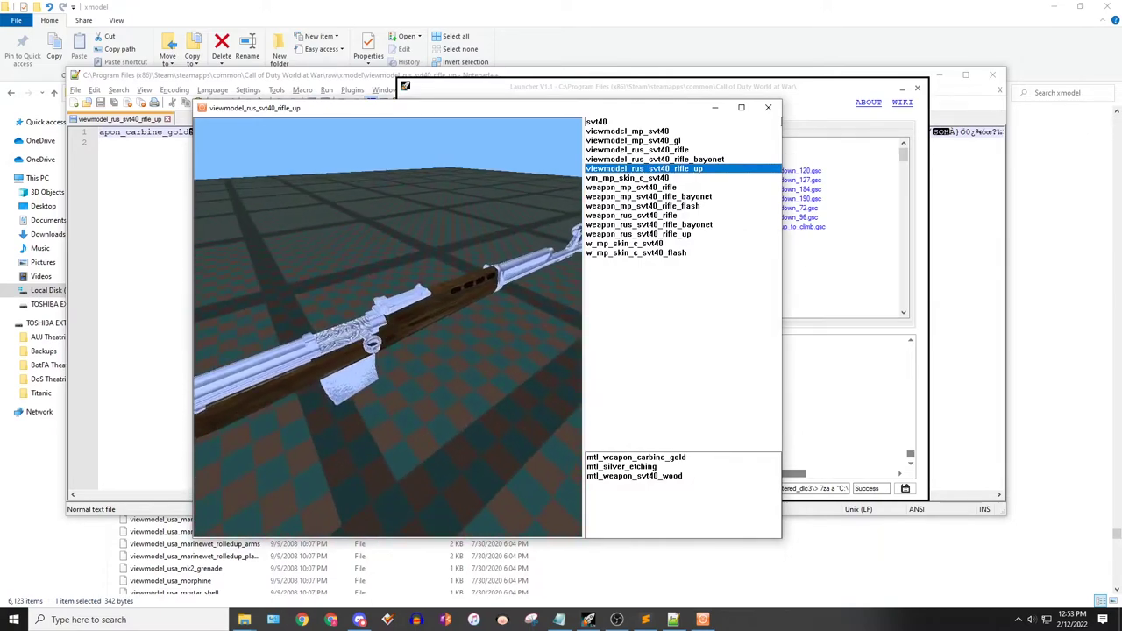
{"action": "left_click_drag", "start_coordinate": [374, 337], "coordinate": [478, 364]}
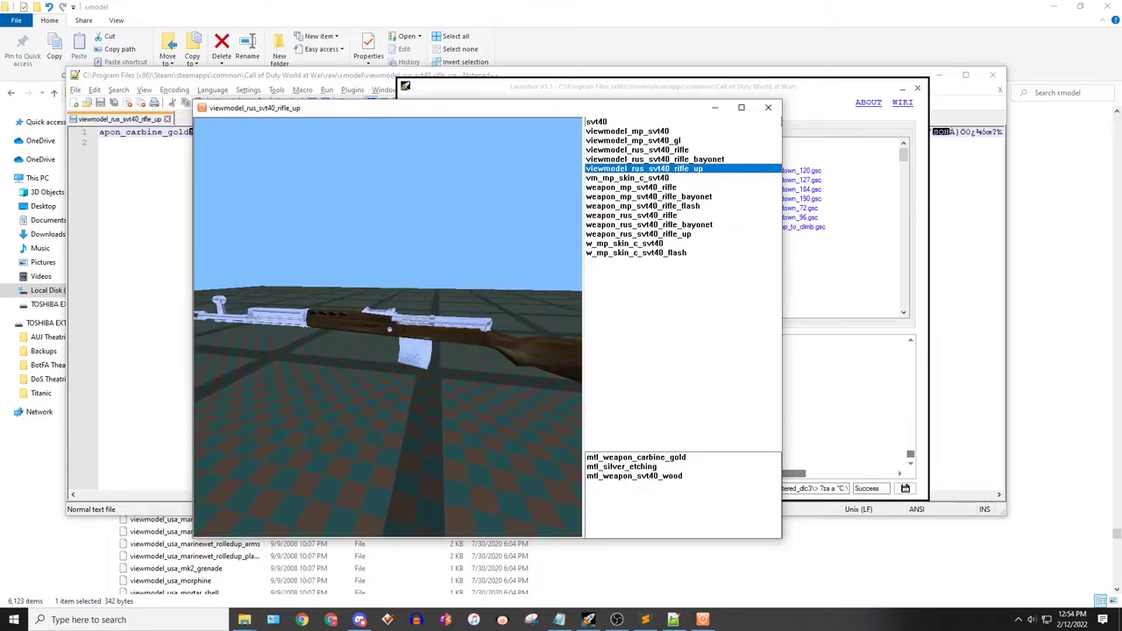
{"action": "left_click", "coordinate": [768, 108]}
Find the mtl entries, set the second material name to mtl_weapon_carbine_gold and the third to mtl_silver_etching, and save the file
{"action": "left_click", "coordinate": [349, 156]}
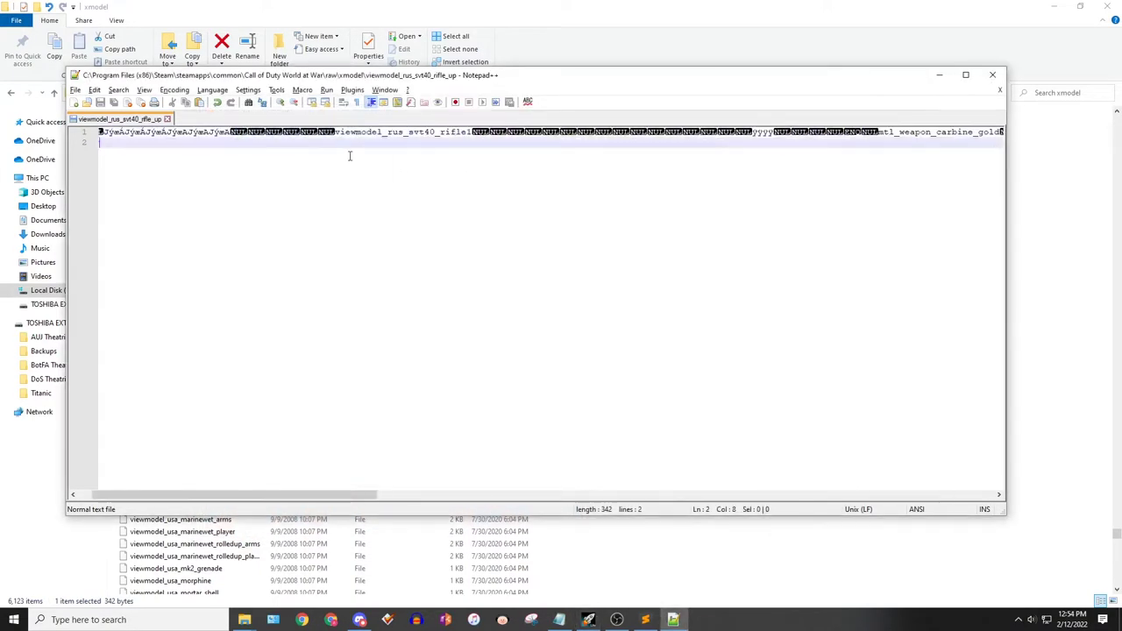
{"action": "key", "text": "ctrl+f"}
{"action": "type", "text": "mtl"}
{"action": "key", "text": "Return"}
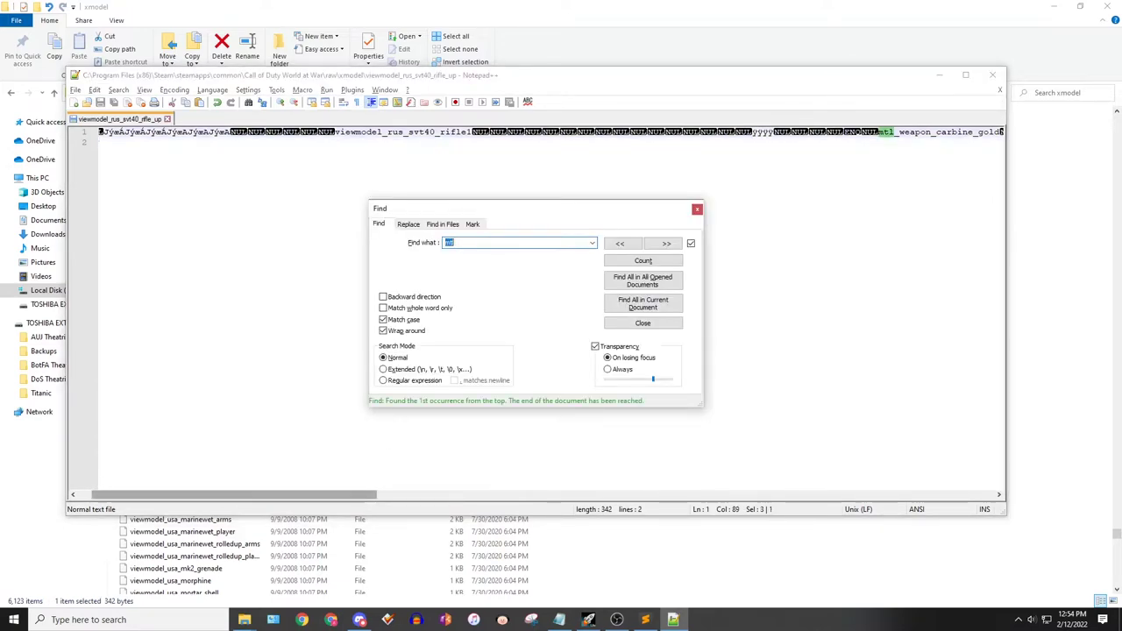
{"action": "key", "text": "Escape"}
{"action": "left_click_drag", "start_coordinate": [353, 494], "coordinate": [577, 493]}
{"action": "left_click", "coordinate": [453, 131]}
{"action": "double_click", "coordinate": [456, 133]}
{"action": "key", "text": "ctrl+v"}
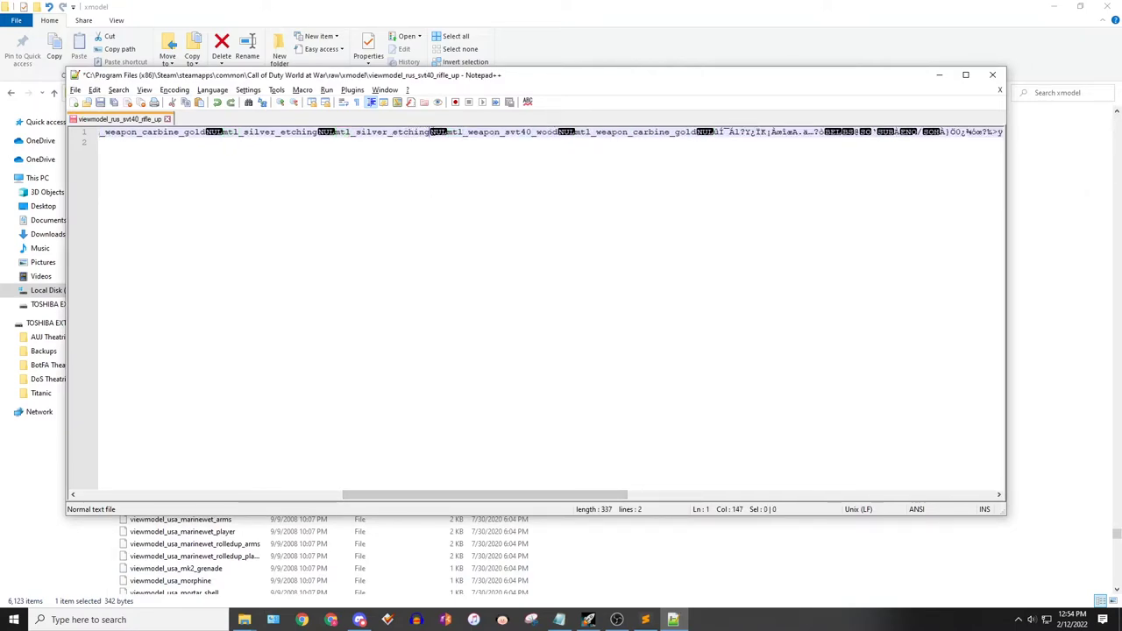
{"action": "double_click", "coordinate": [290, 133]}
{"action": "type", "text": "mtl_weapon_carbine_gold"}
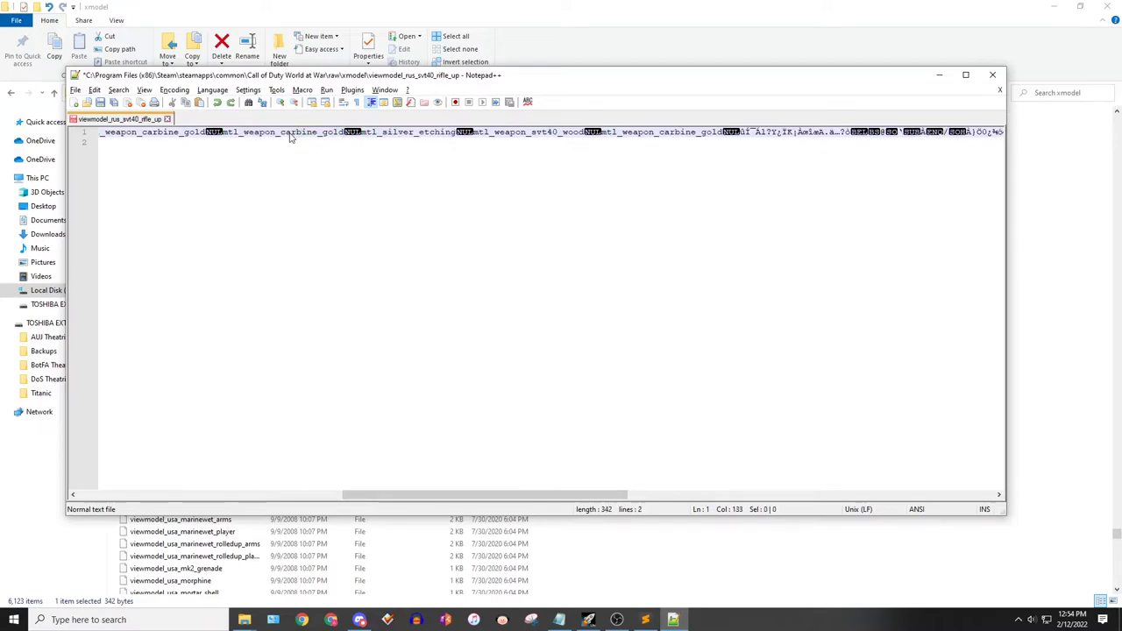
{"action": "key", "text": "ctrl+s"}
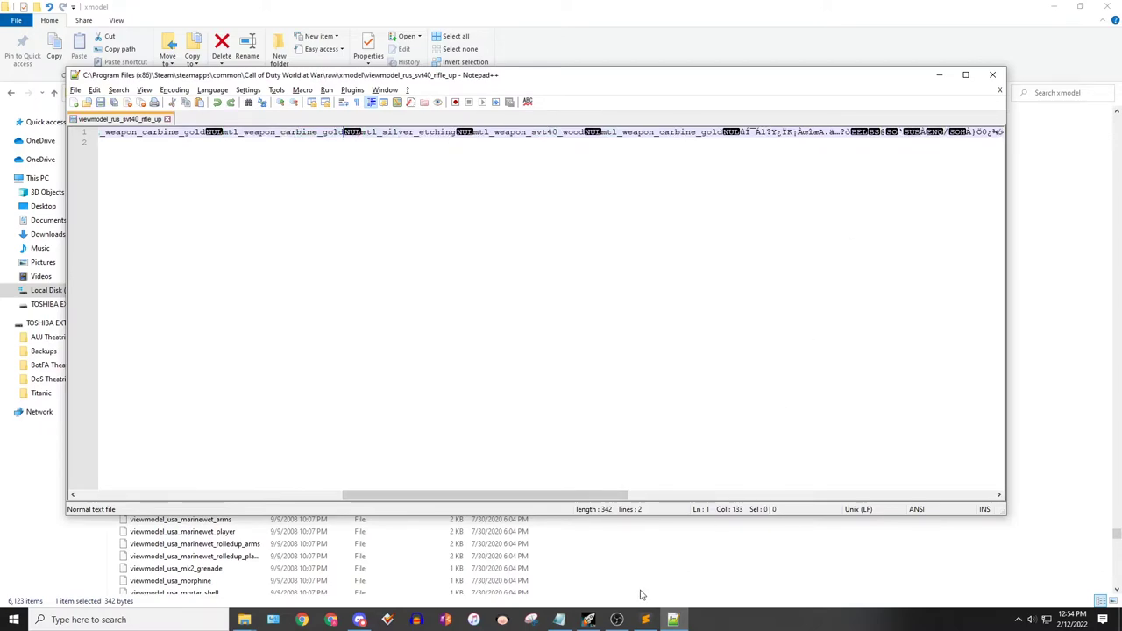
Switch to Launcher and build the nazi_zombie_remastered_dlc3 mod with its mod.ff FastFile and IWD file
{"action": "left_click", "coordinate": [591, 619]}
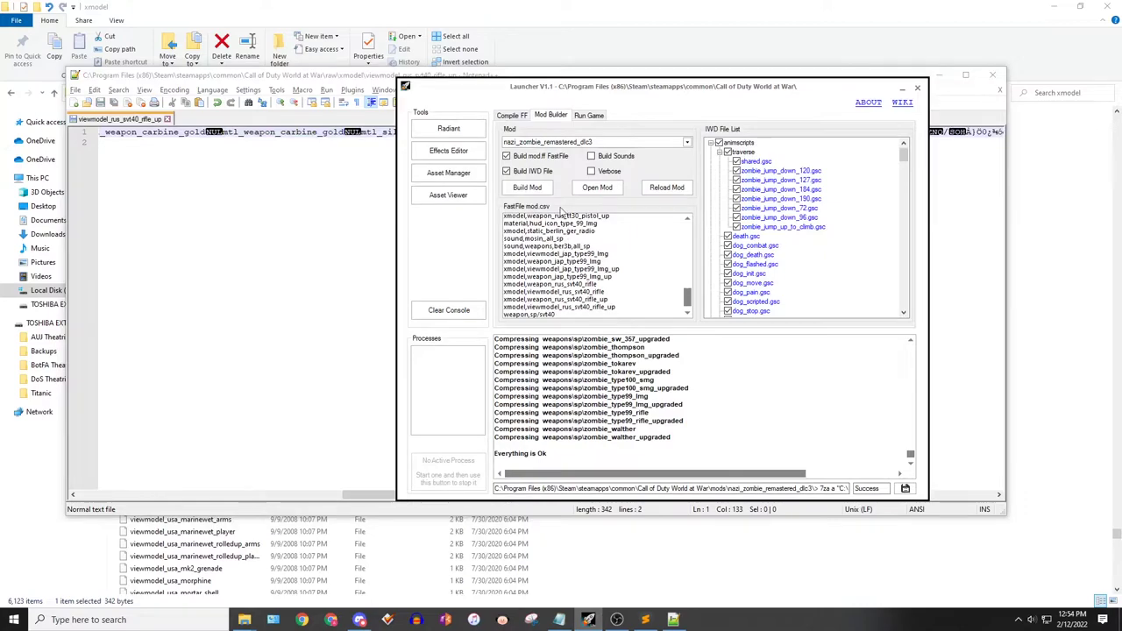
{"action": "left_click_drag", "start_coordinate": [320, 77], "coordinate": [533, 37]}
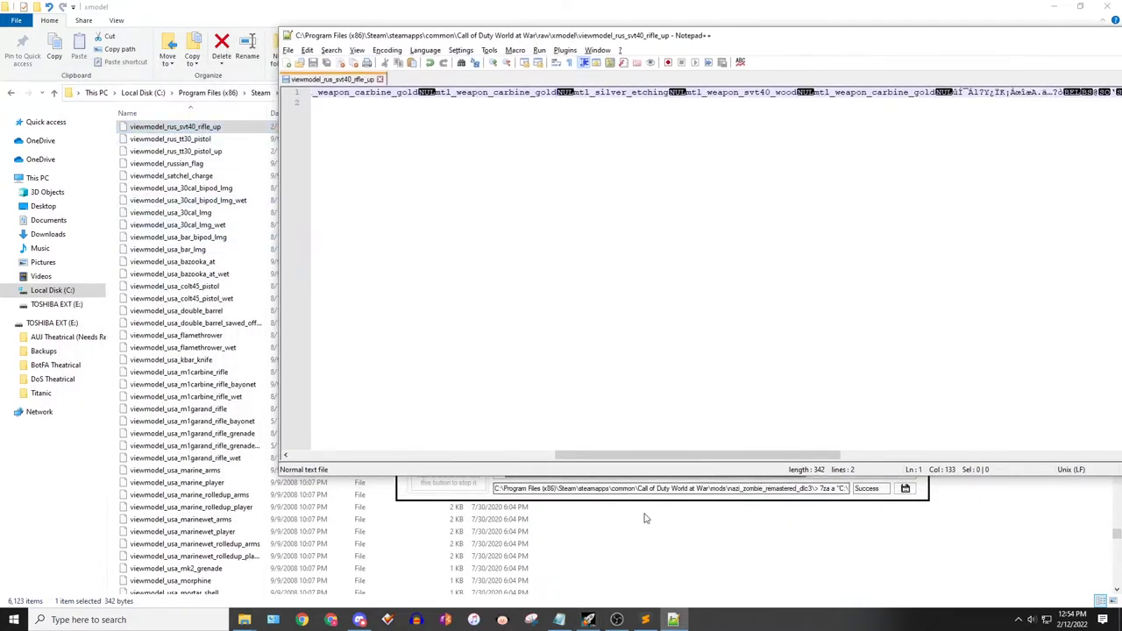
{"action": "left_click_drag", "start_coordinate": [562, 38], "coordinate": [331, 97]}
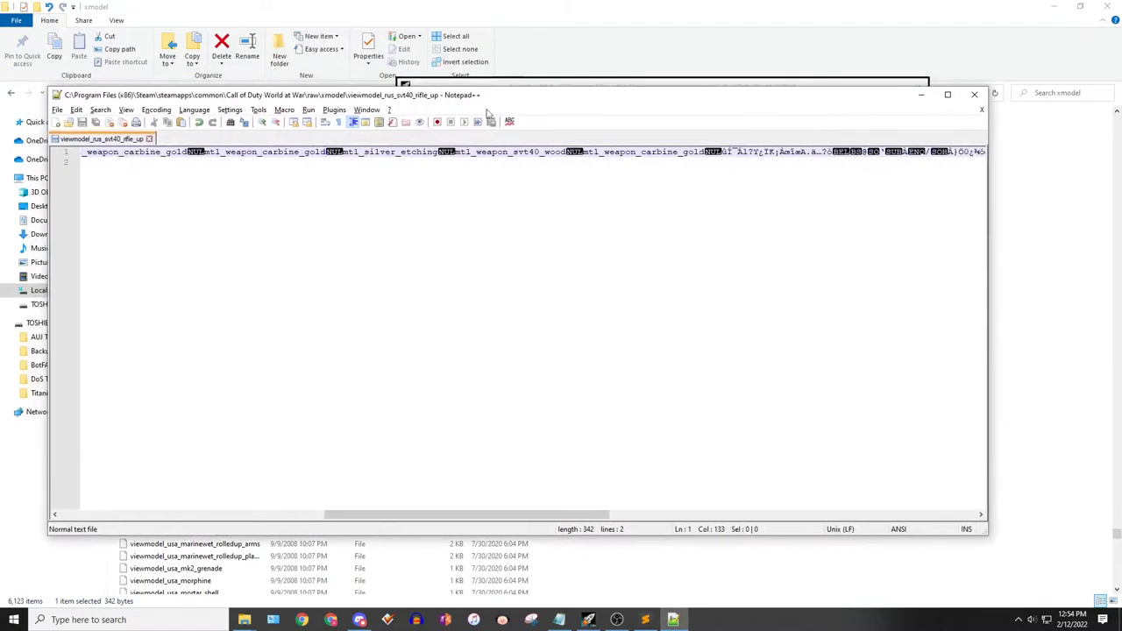
{"action": "left_click_drag", "start_coordinate": [543, 87], "coordinate": [563, 64]}
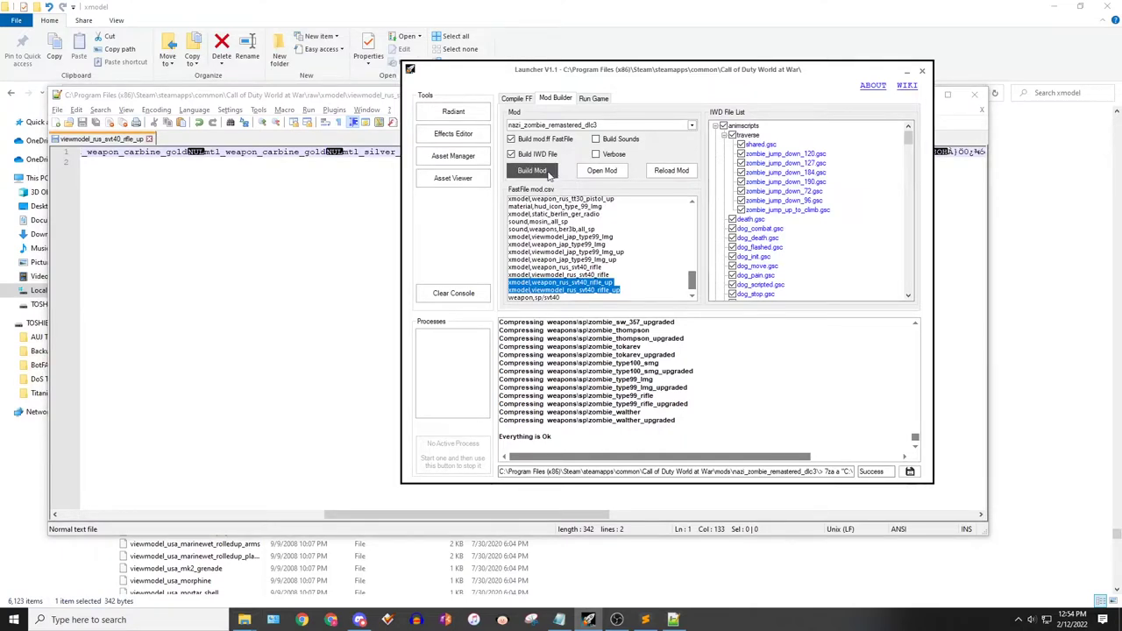
{"action": "left_click", "coordinate": [549, 172]}
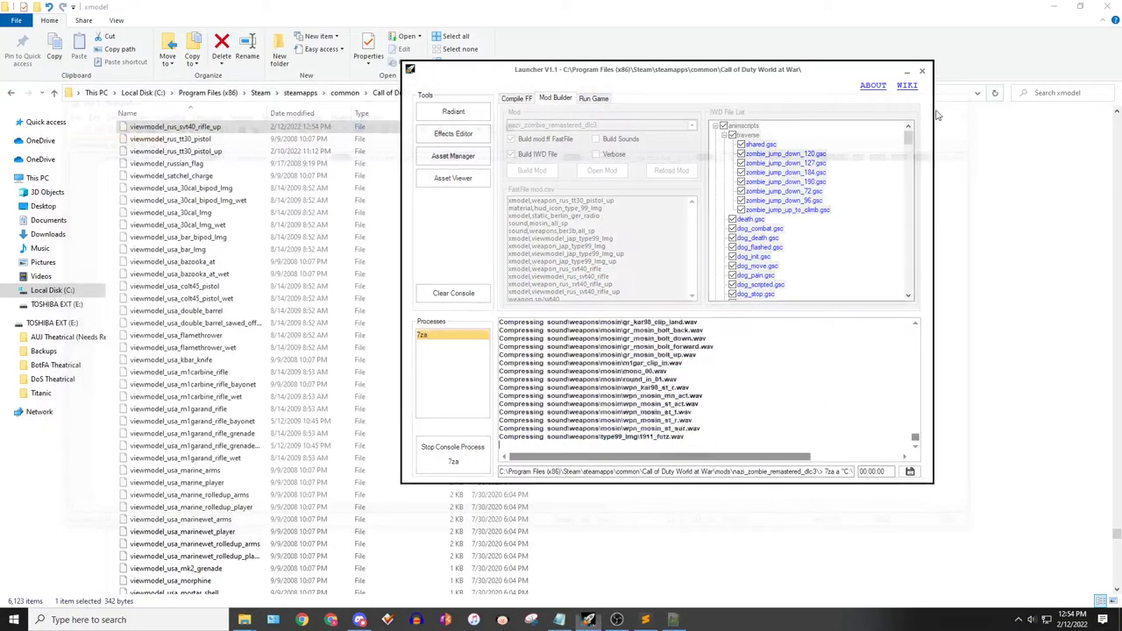
Check the SVT-40 weapon files in the mod's IWD file list and show the game launch settings
{"action": "left_click", "coordinate": [595, 100]}
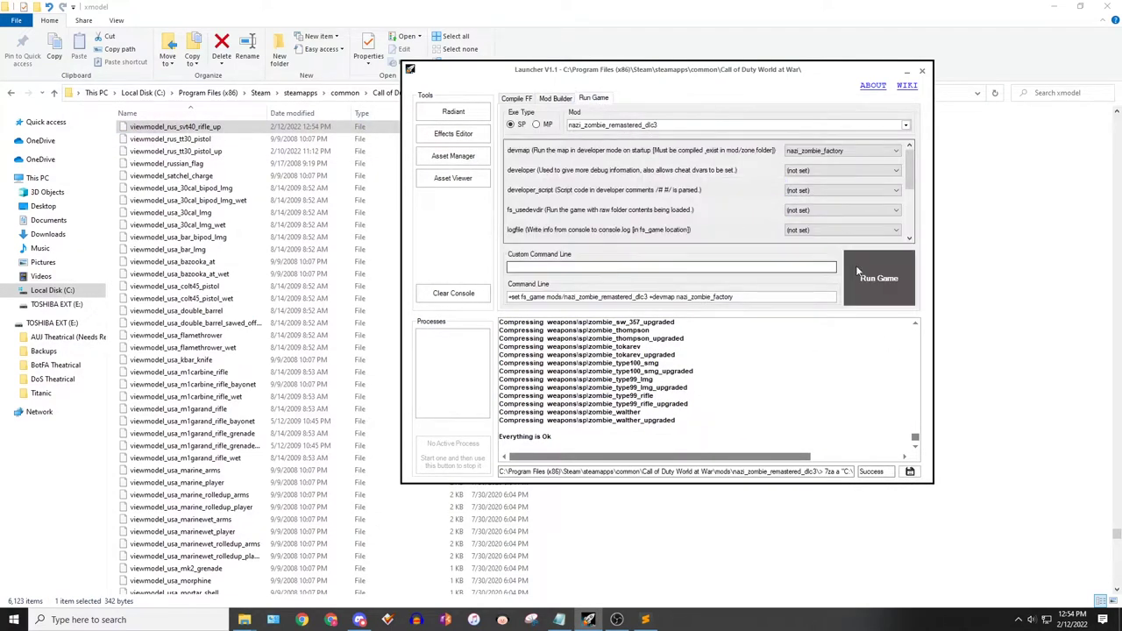
{"action": "left_click", "coordinate": [552, 98]}
{"action": "left_click_drag", "start_coordinate": [909, 147], "coordinate": [936, 259]}
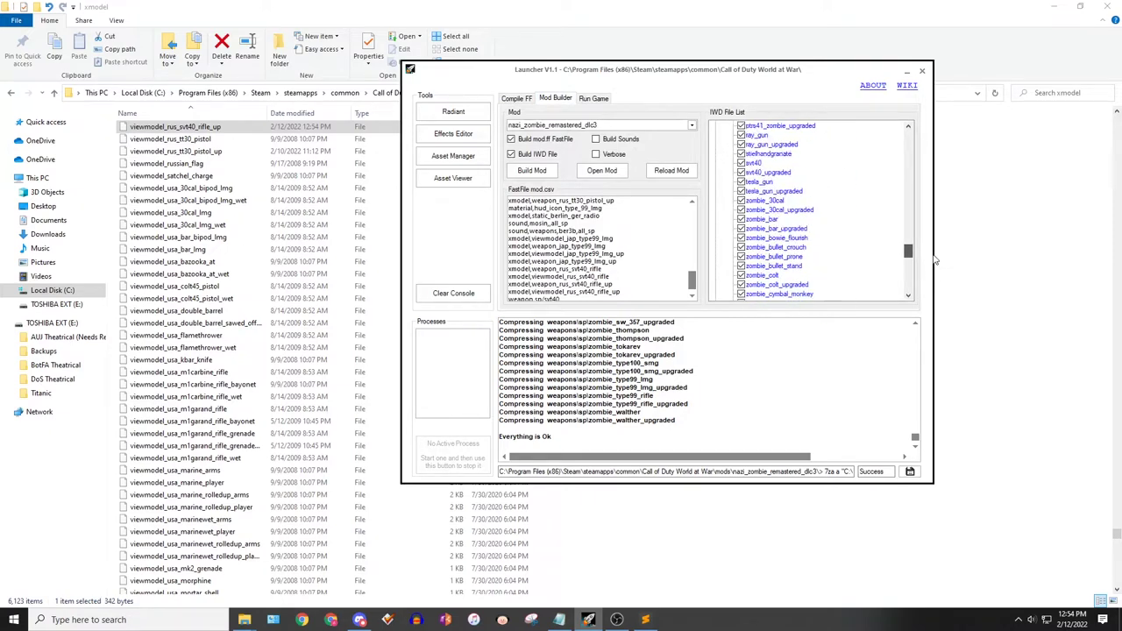
{"action": "left_click", "coordinate": [599, 99]}
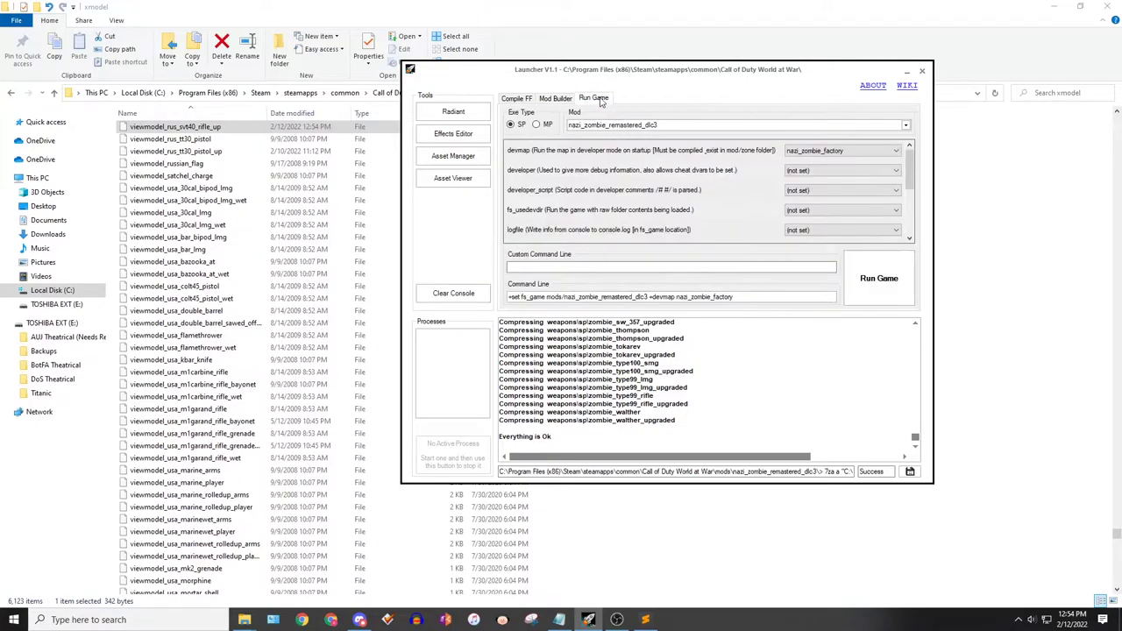
Run the game with the nazi_zombie_remastered_dlc3 mod and enter the console command give svt40
{"action": "left_click", "coordinate": [895, 279]}
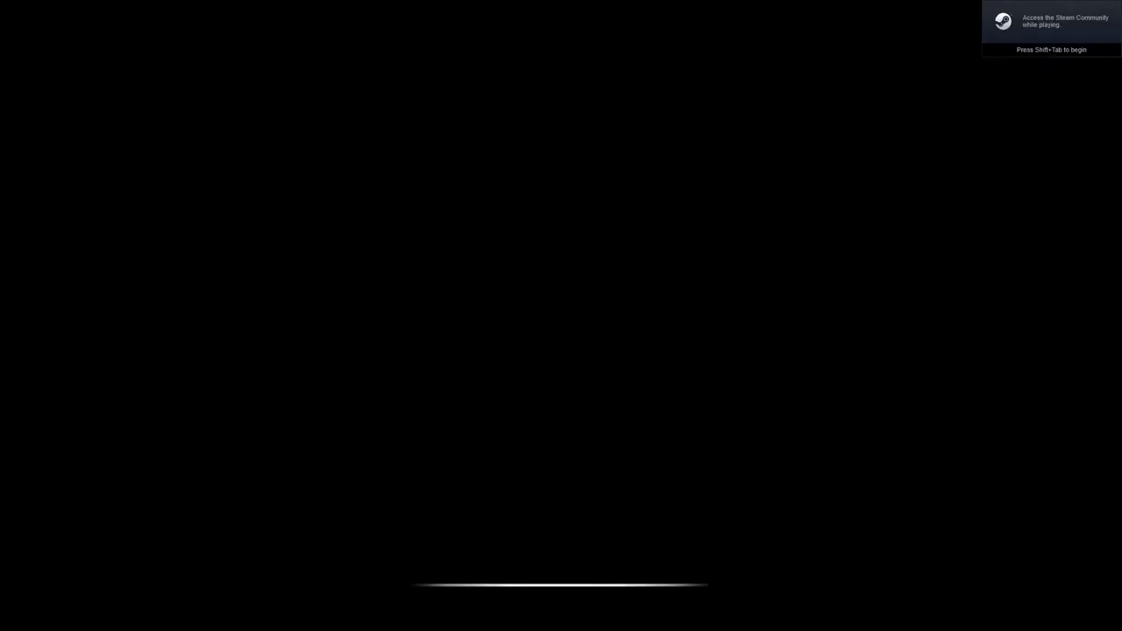
{"action": "key", "text": "grave"}
{"action": "type", "text": "give sv5"}
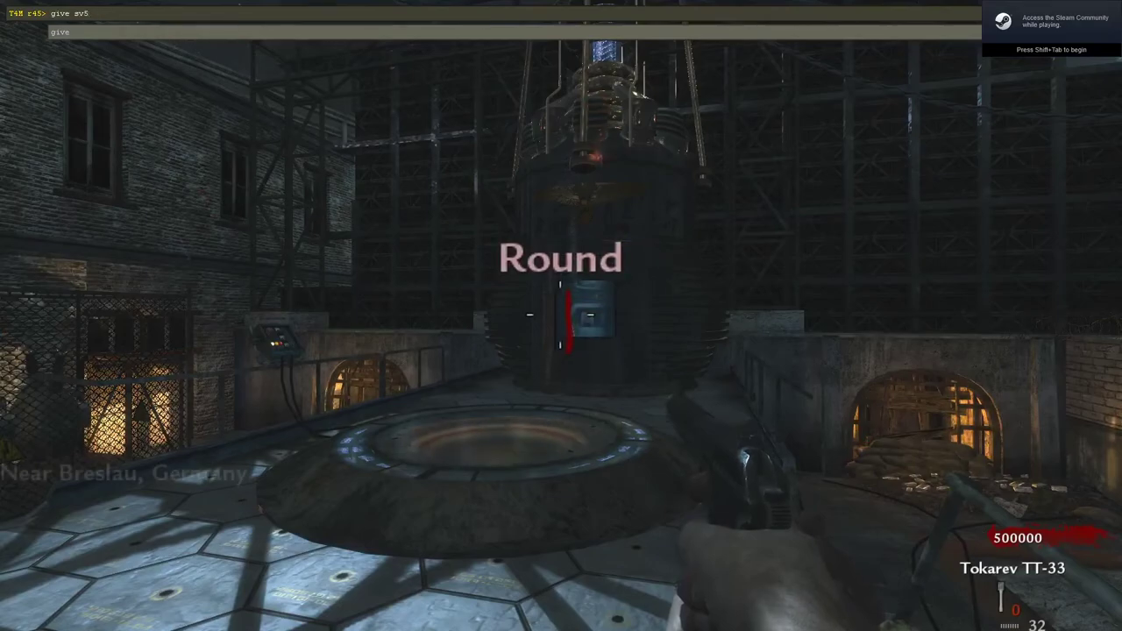
{"action": "key", "text": "BackSpace"}
{"action": "type", "text": "t40"}
{"action": "key", "text": "Return"}
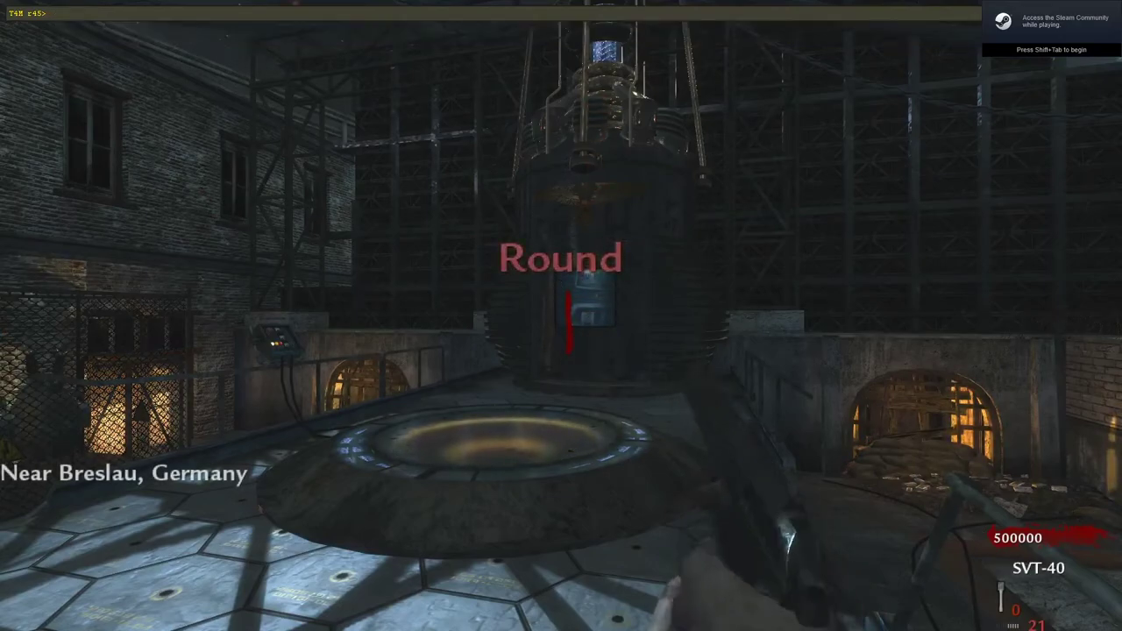
{"action": "key", "text": "grave"}
Enable noclip through the console and fly through the map to the Pack-a-Punch machine with the SVT-40
{"action": "key", "text": "grave"}
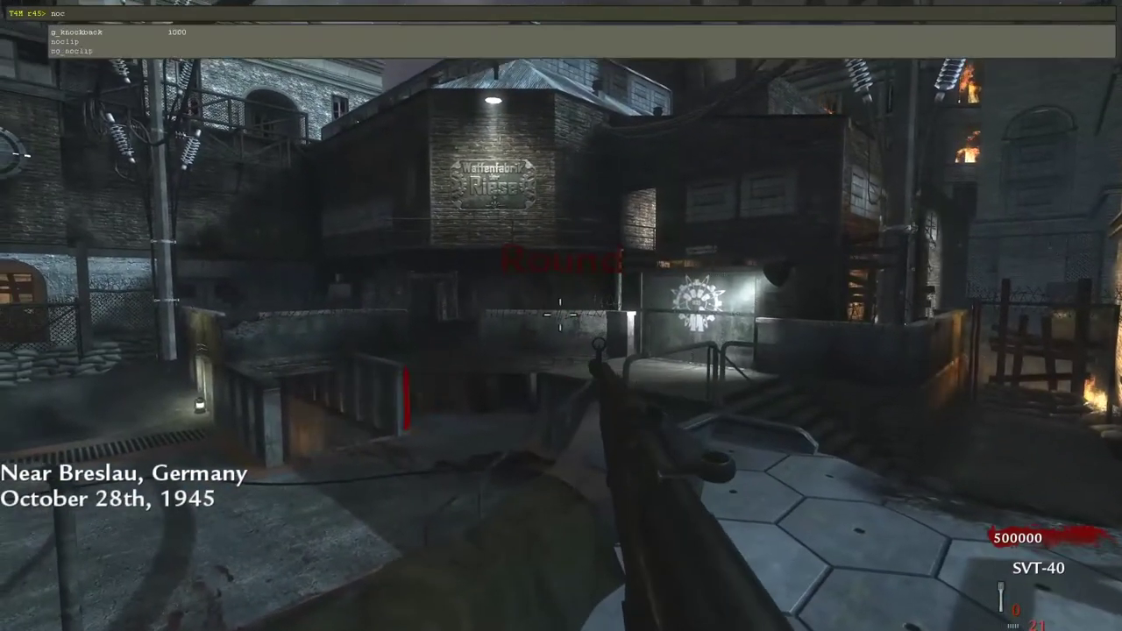
{"action": "type", "text": "noclip"}
{"action": "key", "text": "Return"}
{"action": "key", "text": "grave"}
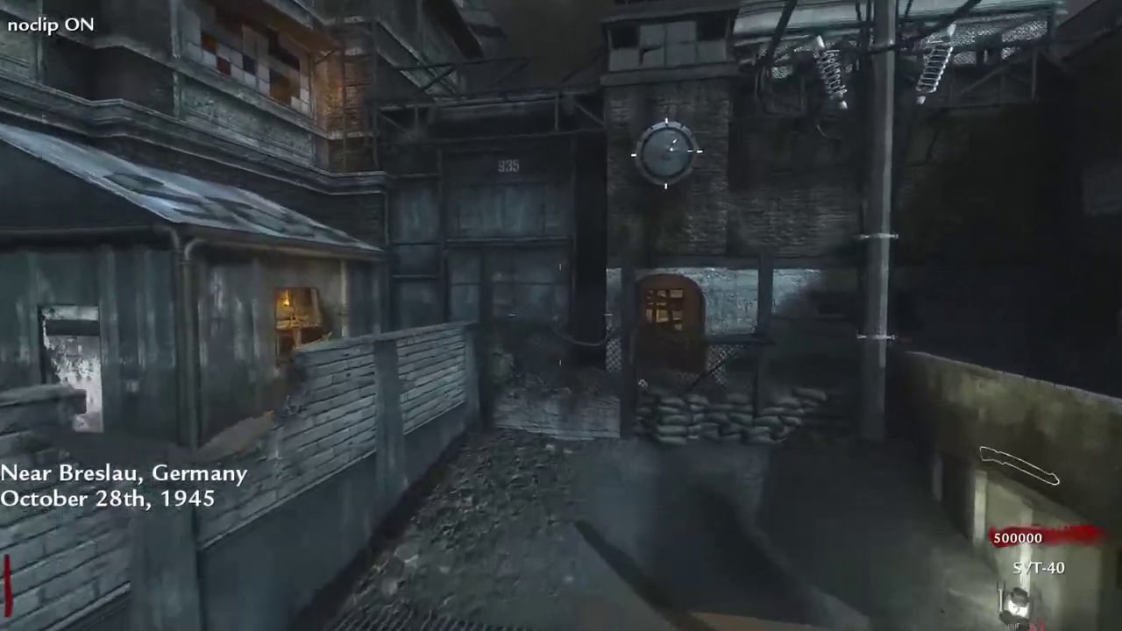
{"action": "key", "text": "w"}
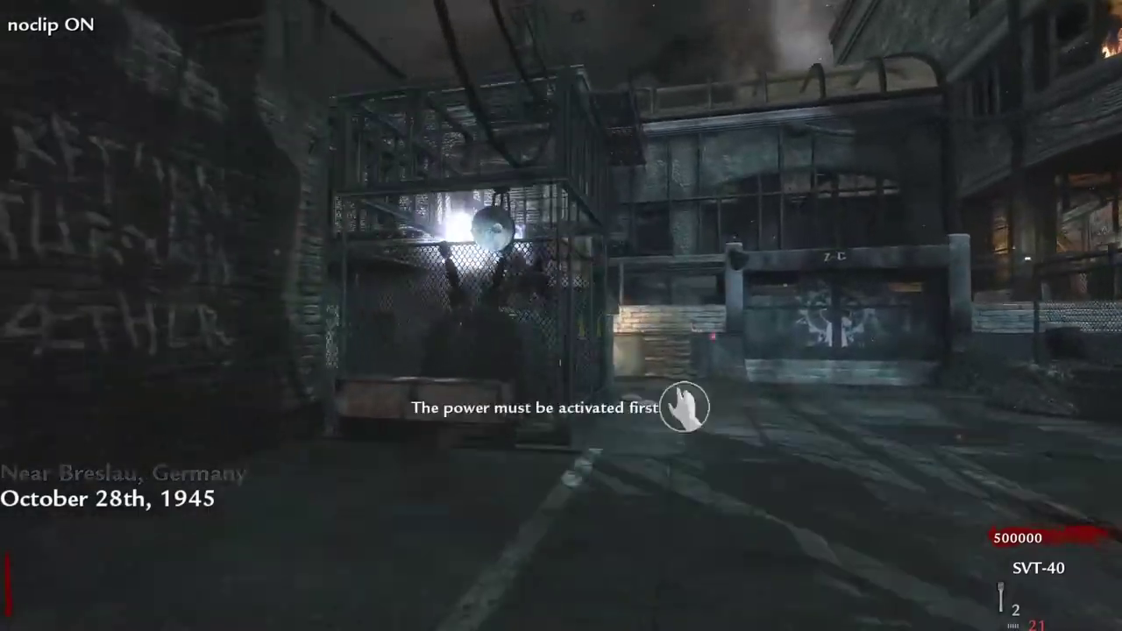
{"action": "key", "text": "w"}
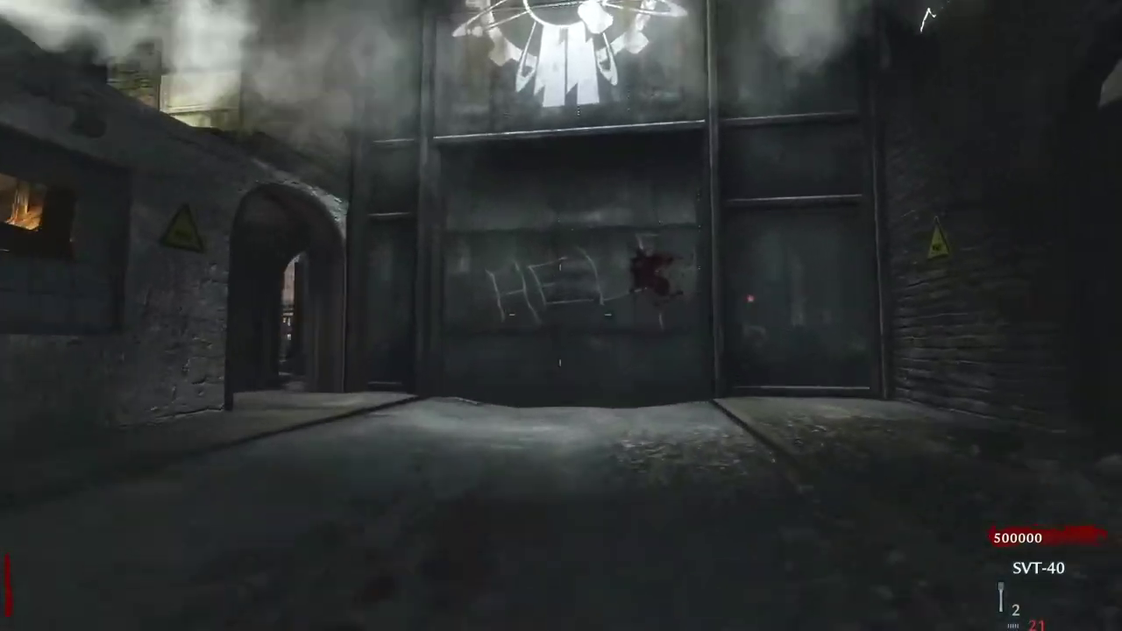
{"action": "key", "text": "w"}
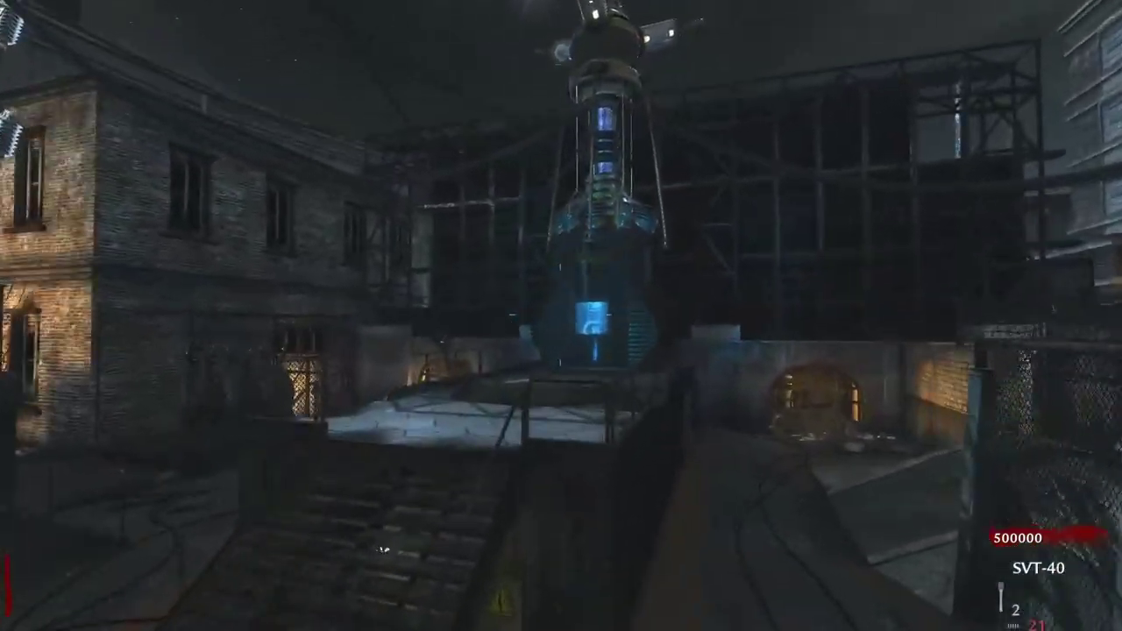
{"action": "key", "text": "w"}
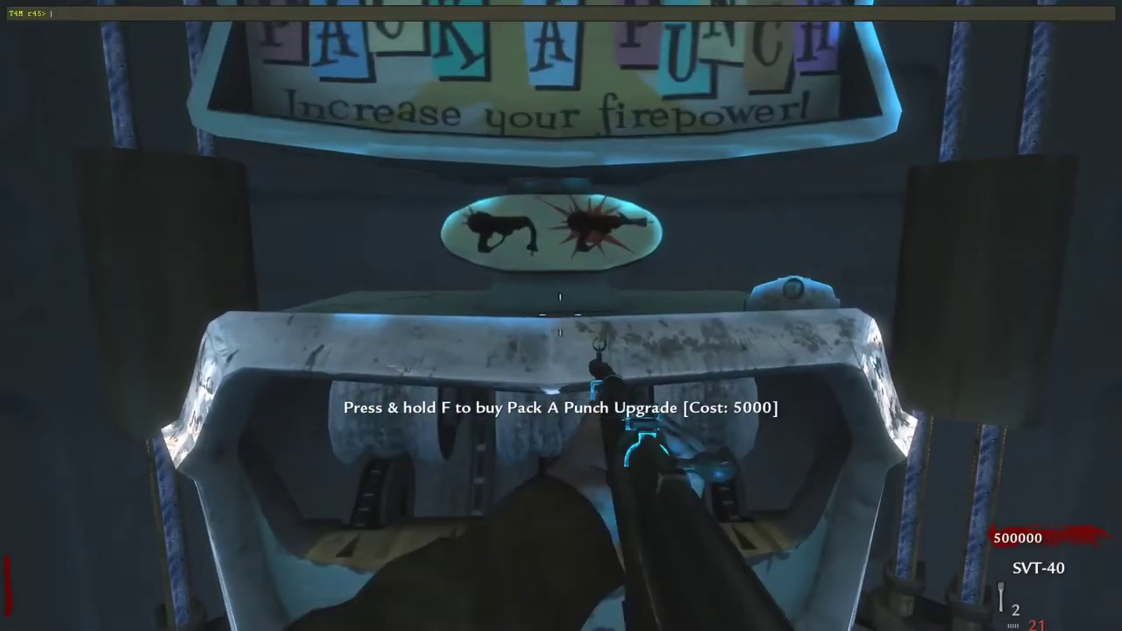
Buy the Pack-a-Punch upgrade for the SVT-40, try to collect the weapon, and quit the game
{"action": "key", "text": "f"}
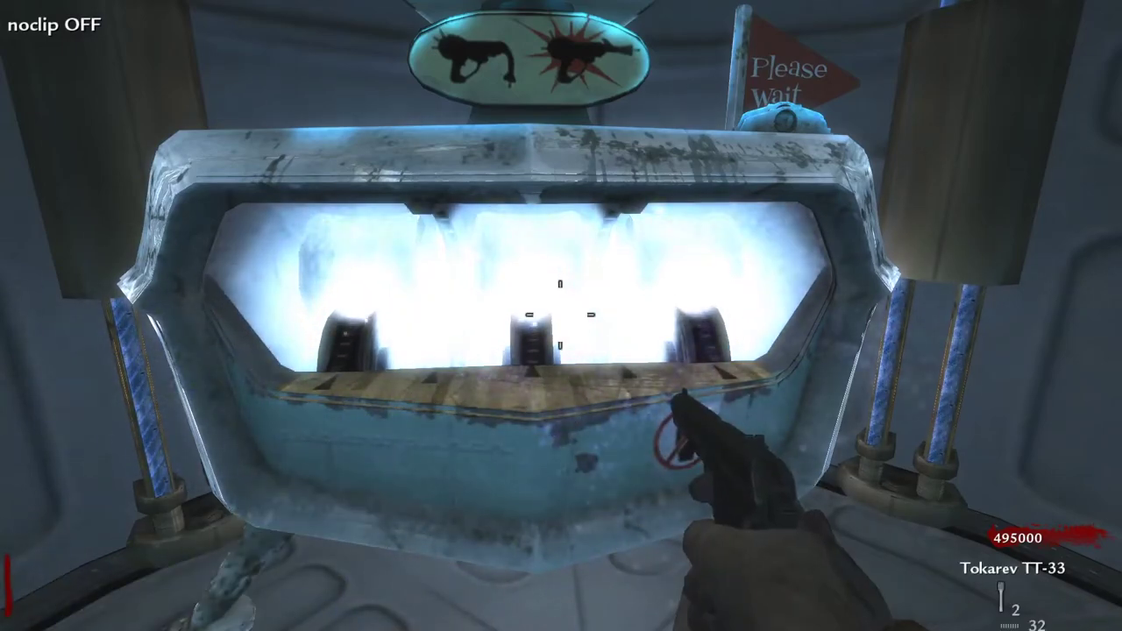
{"action": "key", "text": "w"}
{"action": "key", "text": "f"}
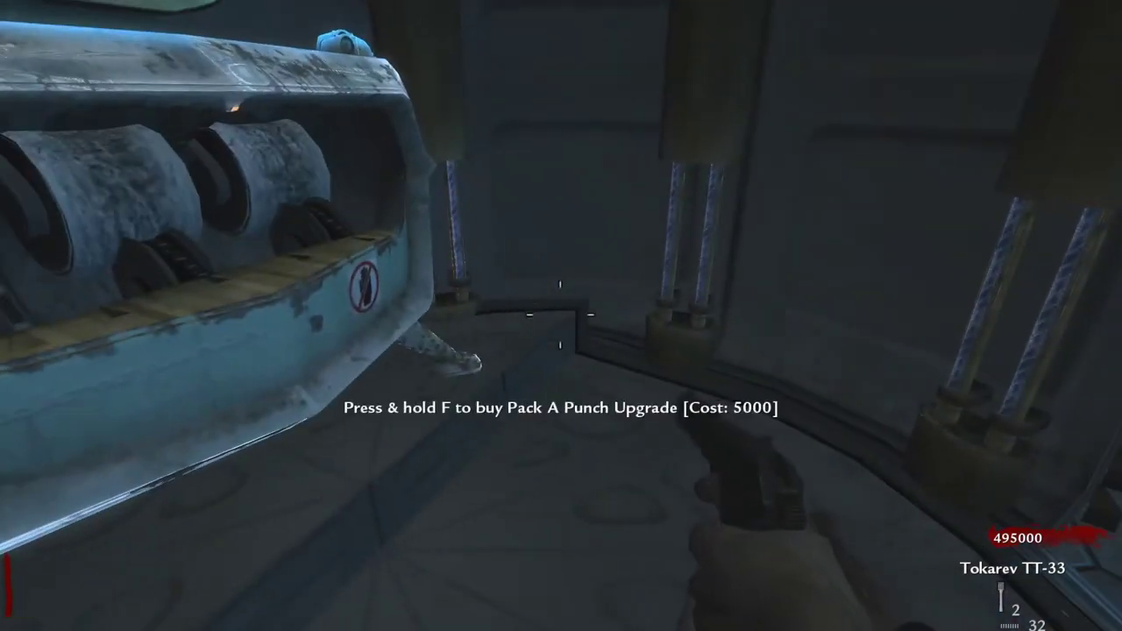
{"action": "key", "text": "Escape"}
{"action": "left_click", "coordinate": [890, 200]}
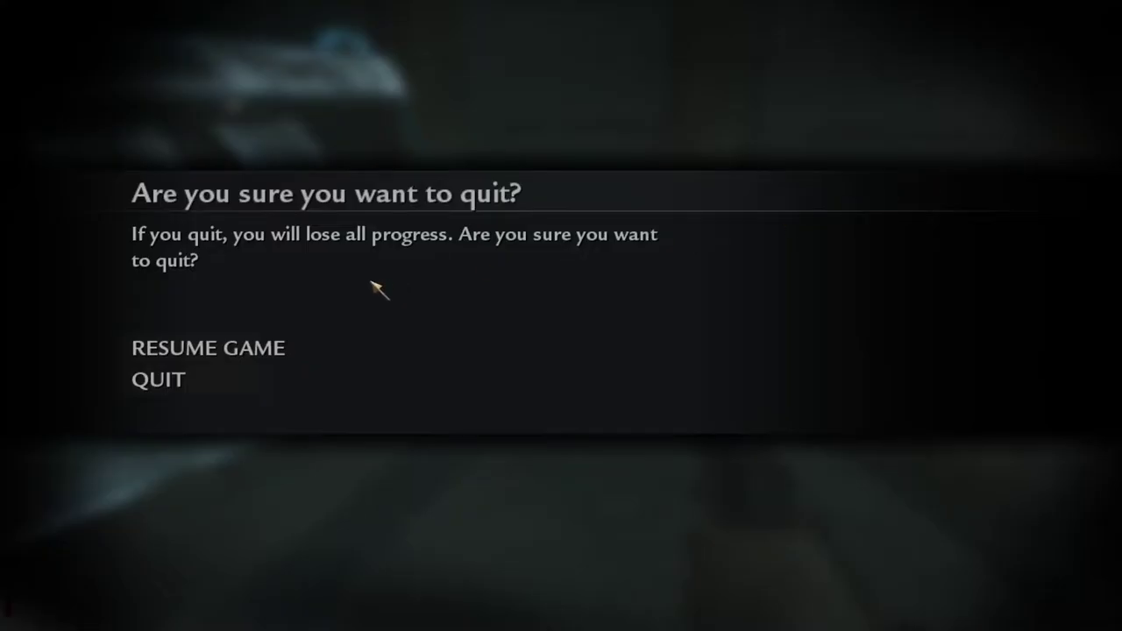
{"action": "left_click", "coordinate": [246, 373]}
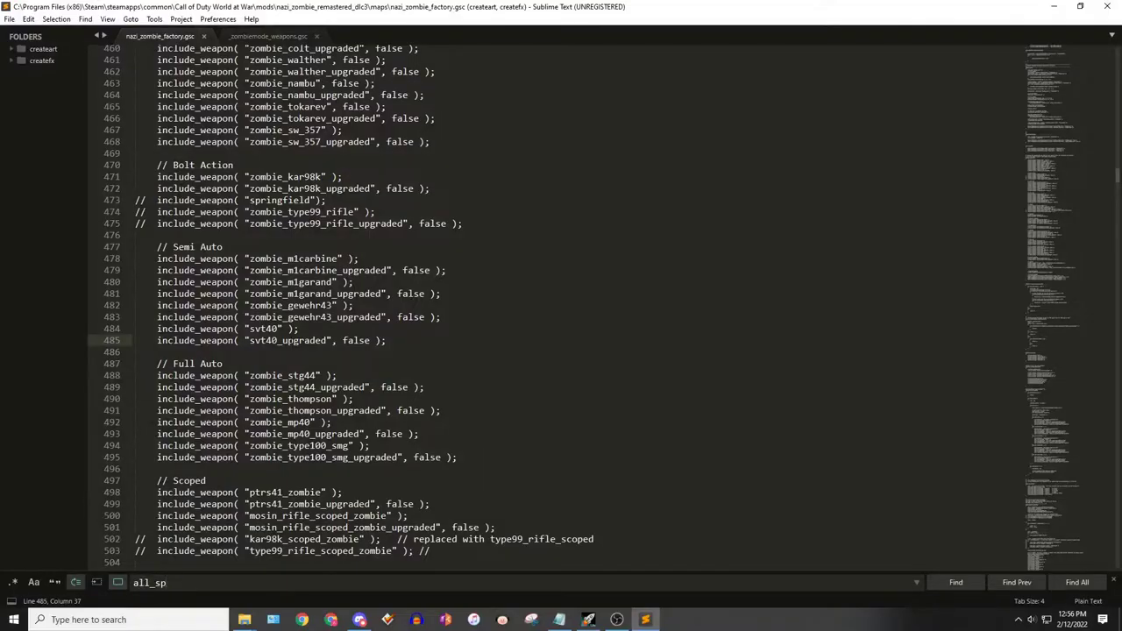
Check the svt40_upgraded file in the mod's weapons/sp folder and copy its include_weapon line from nazi_zombie_factory.gsc
{"action": "key", "text": "alt+Tab"}
{"action": "key", "text": "alt+Tab"}
{"action": "key", "text": "alt+Tab"}
{"action": "key", "text": "alt+Tab"}
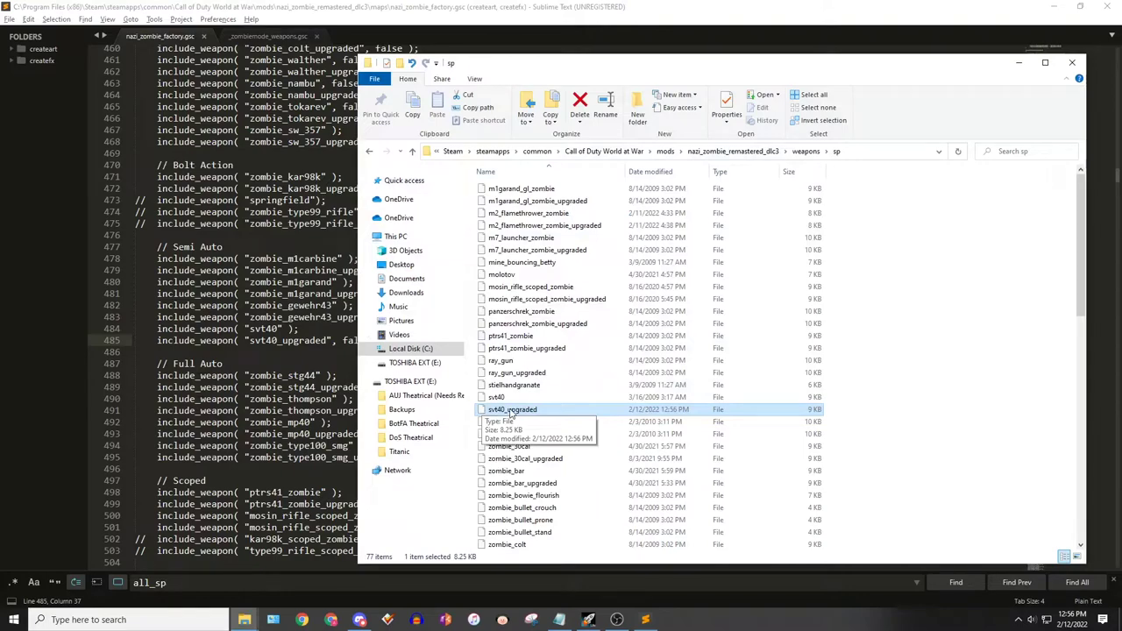
{"action": "key", "text": "alt+Tab"}
{"action": "triple_click", "coordinate": [292, 342]}
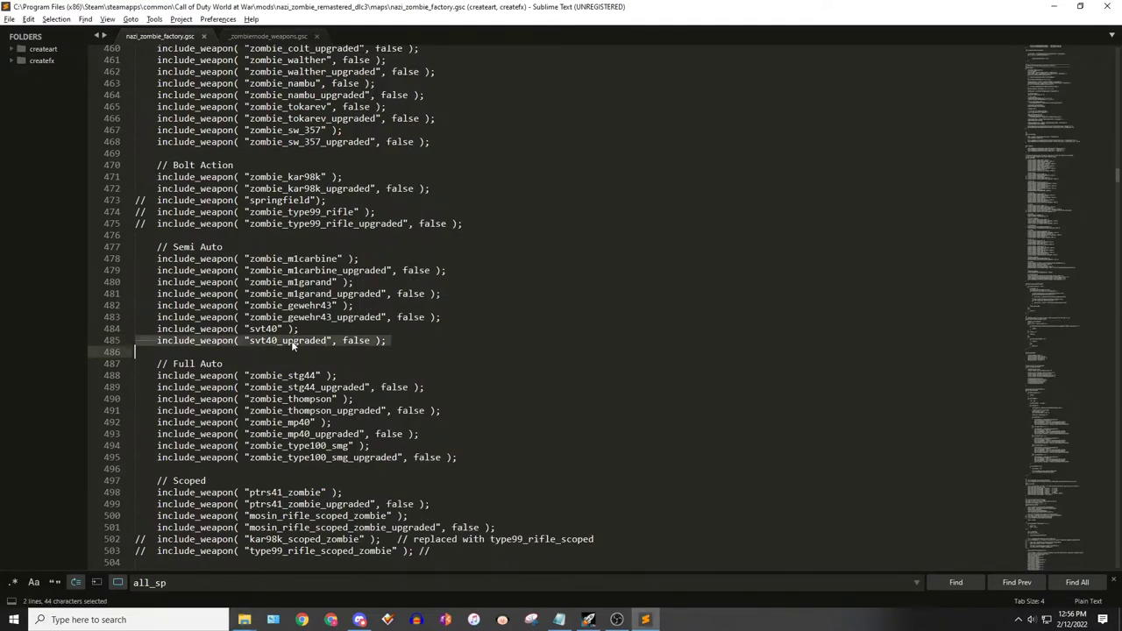
{"action": "key", "text": "ctrl+c"}
Find svt40 in _zombiemode_weapons.gsc and duplicate its add_zombie_weapon line directly below the original
{"action": "key", "text": "ctrl+Tab"}
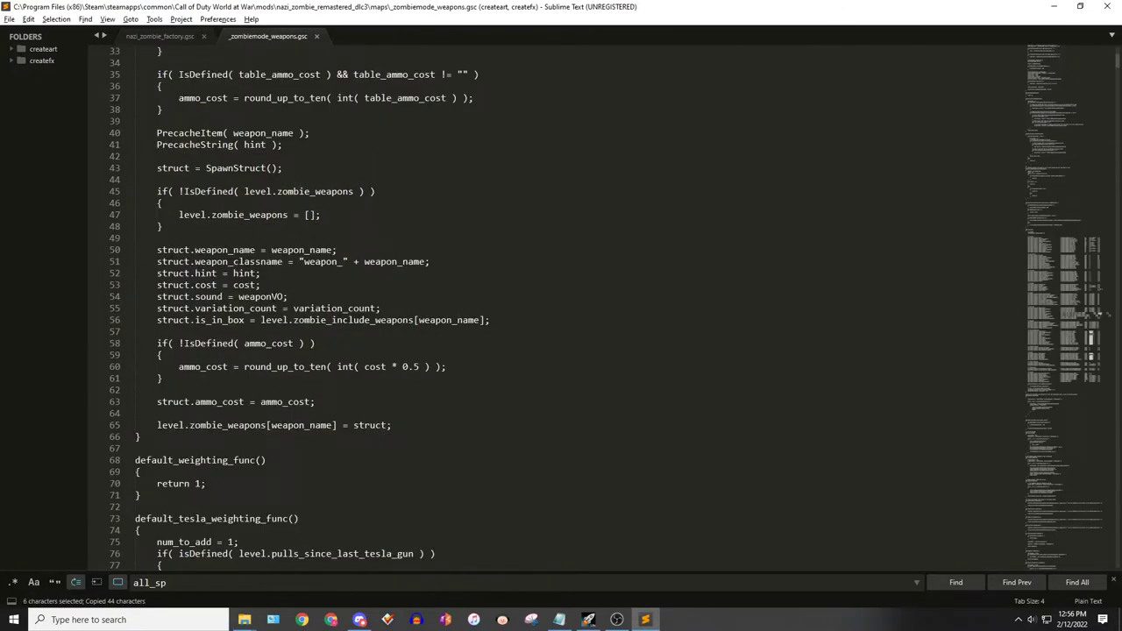
{"action": "key", "text": "ctrl+f"}
{"action": "type", "text": "vox_mg"}
{"action": "key", "text": "ctrl+a"}
{"action": "type", "text": "svt40"}
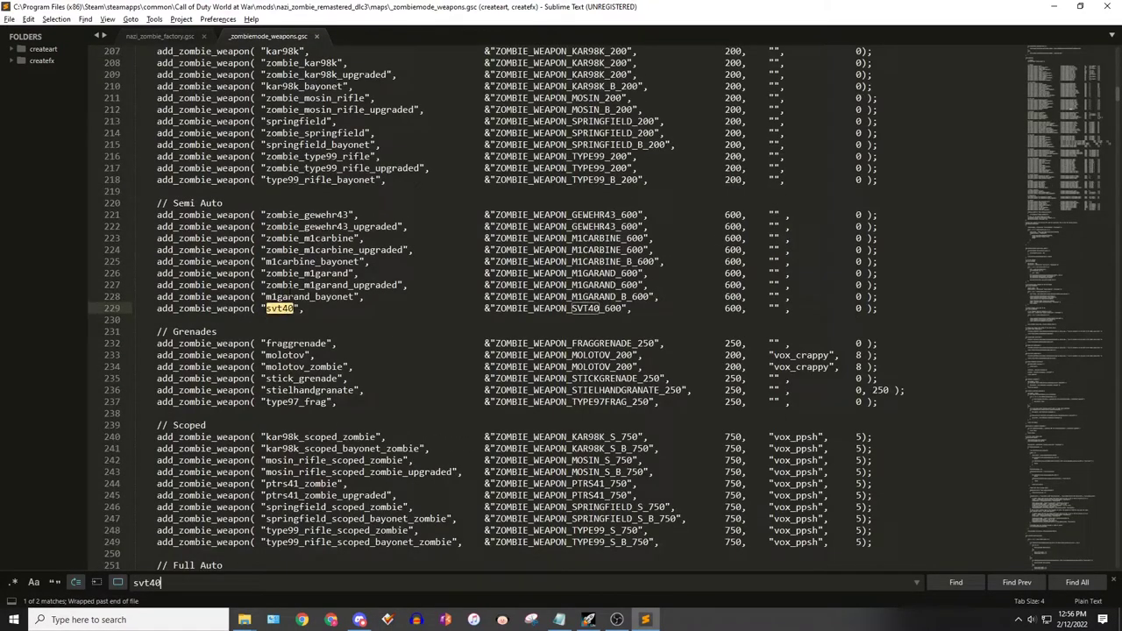
{"action": "key", "text": "Escape"}
{"action": "key", "text": "ctrl+l"}
{"action": "key", "text": "ctrl+c"}
{"action": "key", "text": "Right"}
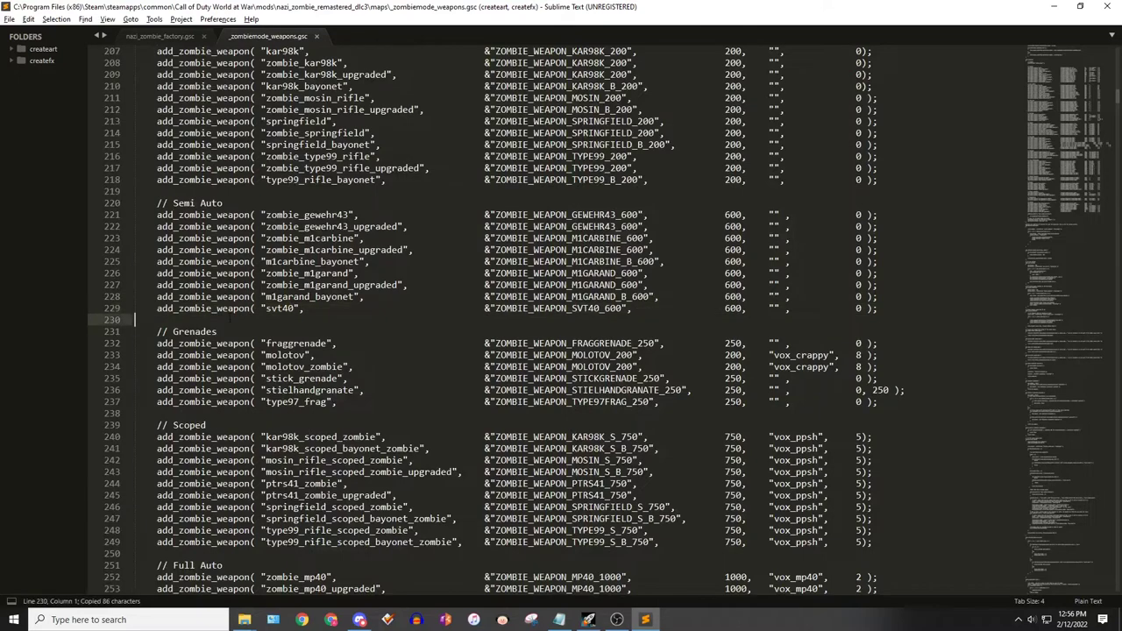
{"action": "key", "text": "Return"}
{"action": "key", "text": "Up"}
{"action": "key", "text": "ctrl+v"}
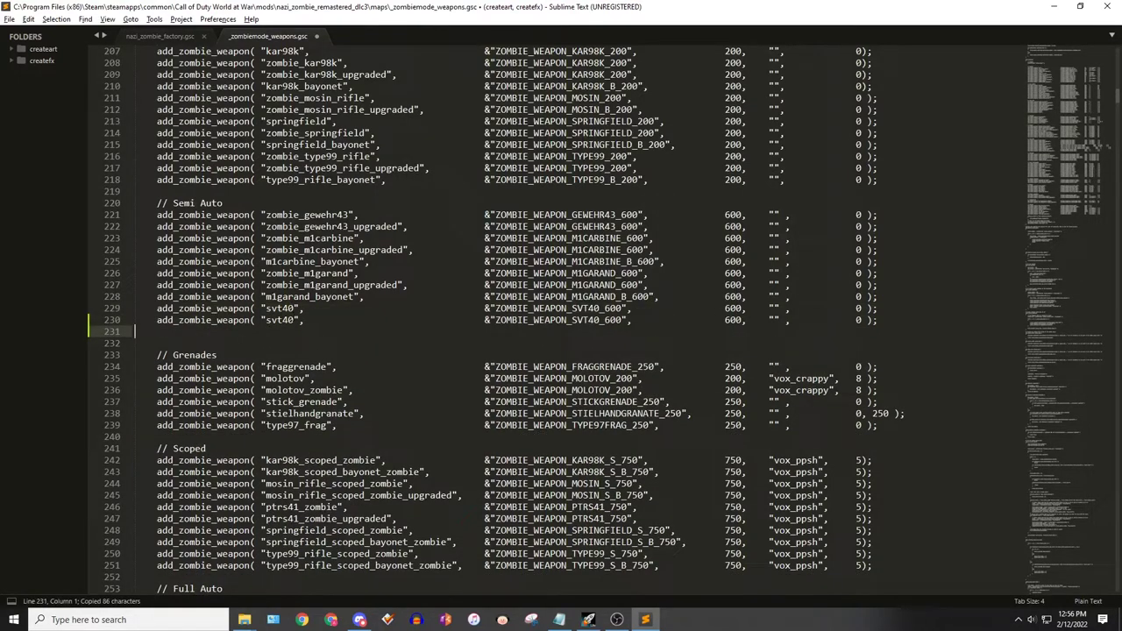
Change the duplicated line's weapon name to svt40_upgraded, realign its columns with the lines above, and save the file
{"action": "left_click", "coordinate": [294, 320]}
{"action": "type", "text": "_upgraded"}
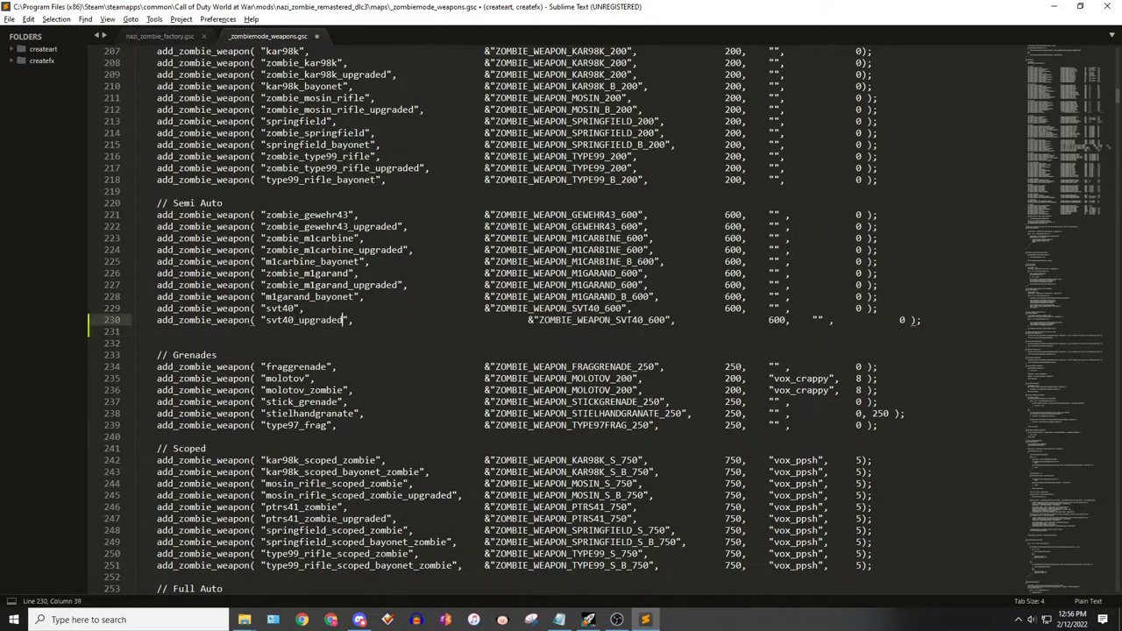
{"action": "key", "text": "BackSpace"}
{"action": "key", "text": "BackSpace"}
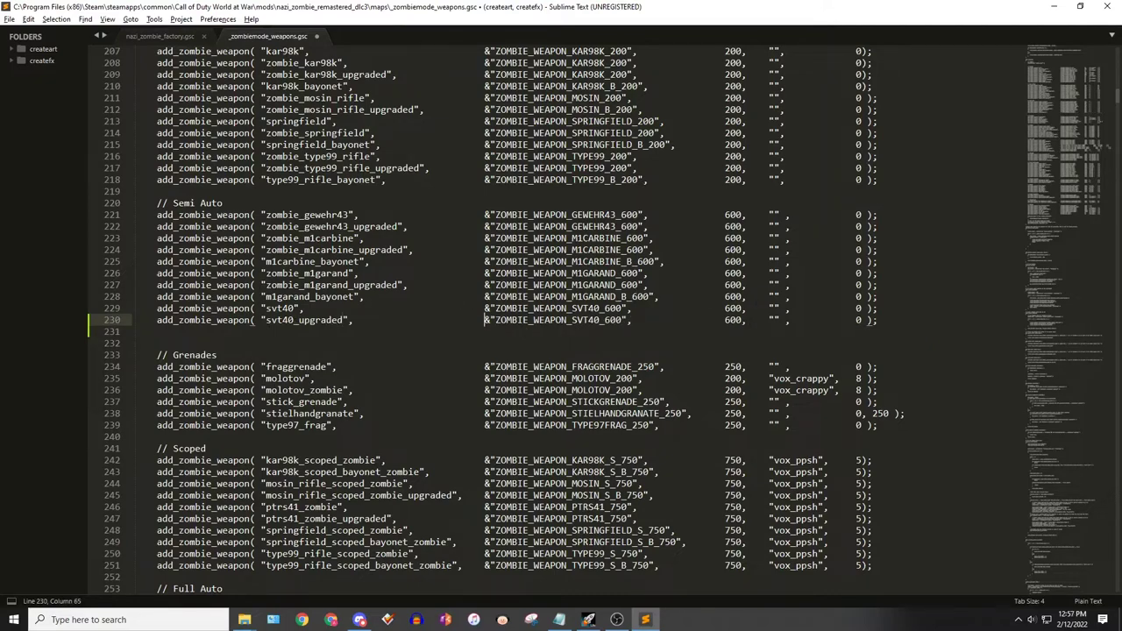
{"action": "key", "text": "ctrl+s"}
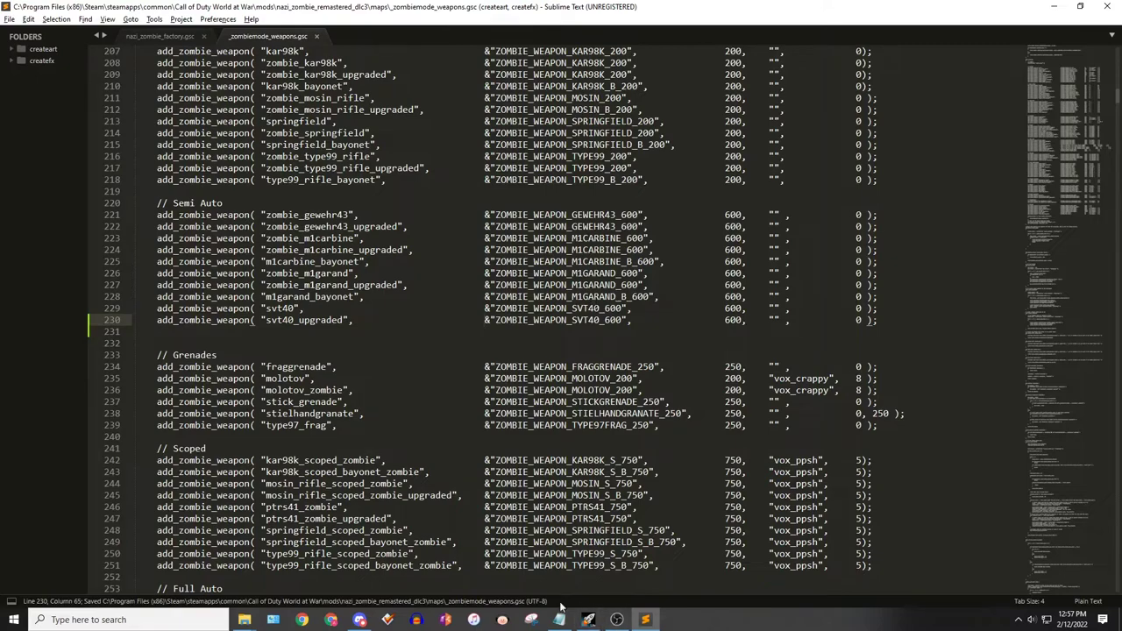
Switch to Launcher, rebuild the nazi_zombie_remastered_dlc3 mod, and run the game
{"action": "left_click", "coordinate": [589, 620]}
{"action": "left_click", "coordinate": [555, 98]}
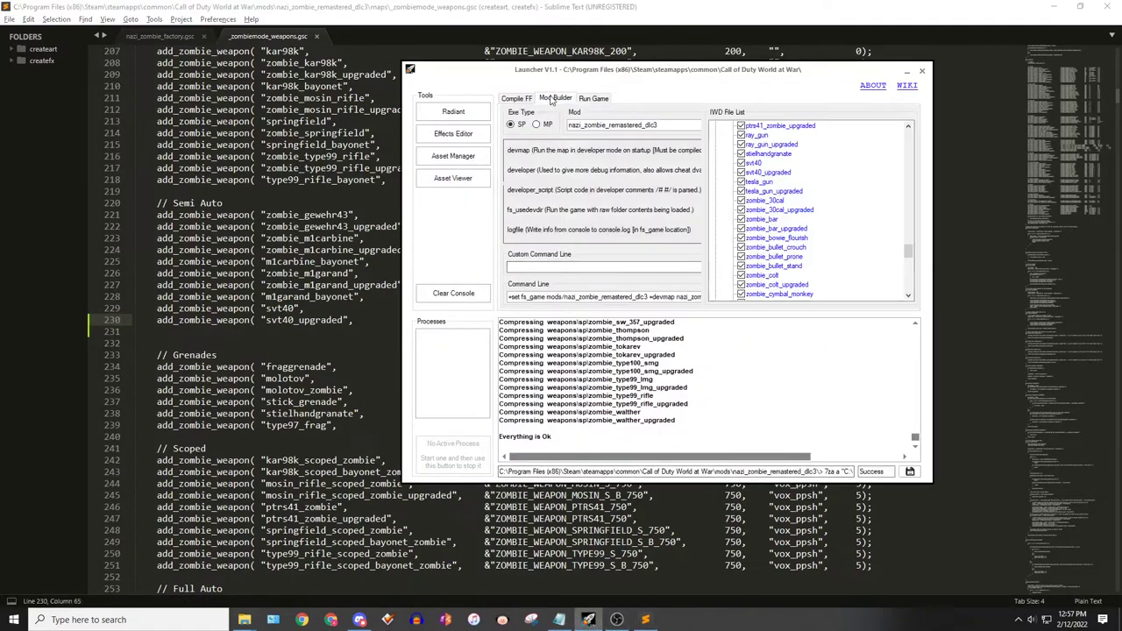
{"action": "left_click", "coordinate": [533, 175]}
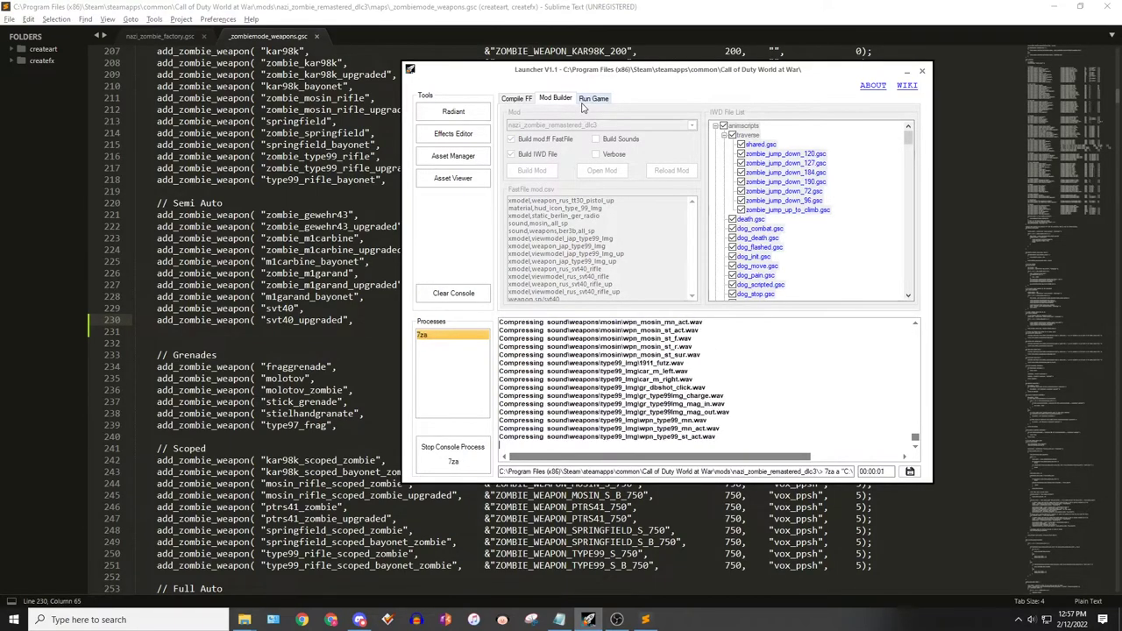
{"action": "left_click", "coordinate": [588, 103]}
{"action": "left_click", "coordinate": [859, 271]}
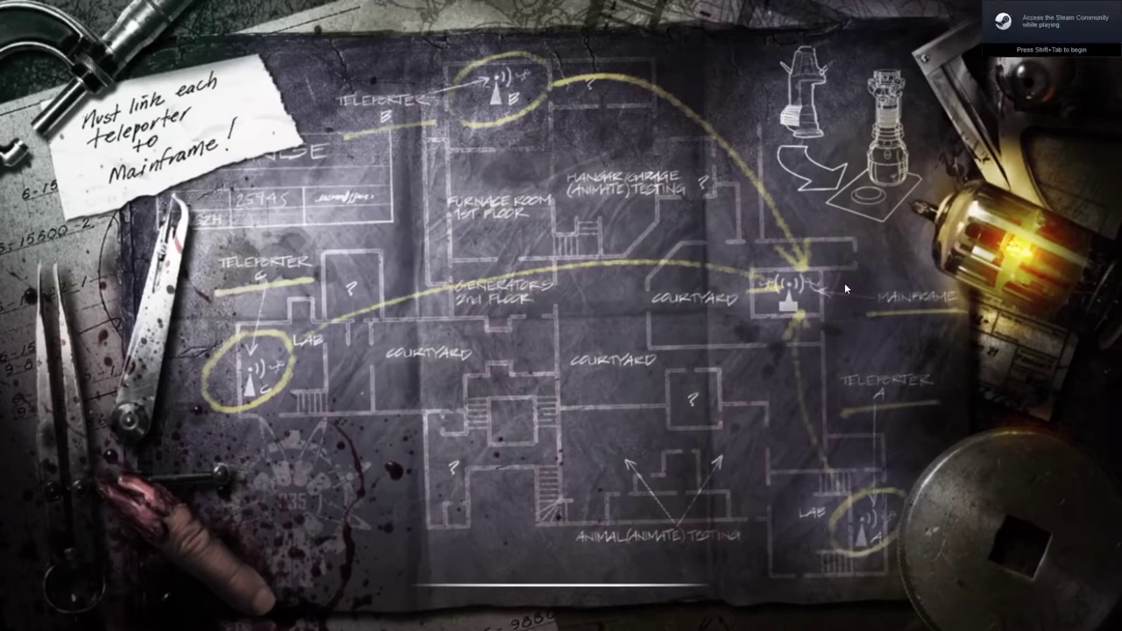
Enter the in-game console command give svt40_upgraded to test the upgraded rifle
{"action": "key", "text": "grave"}
{"action": "type", "text": "givbe"}
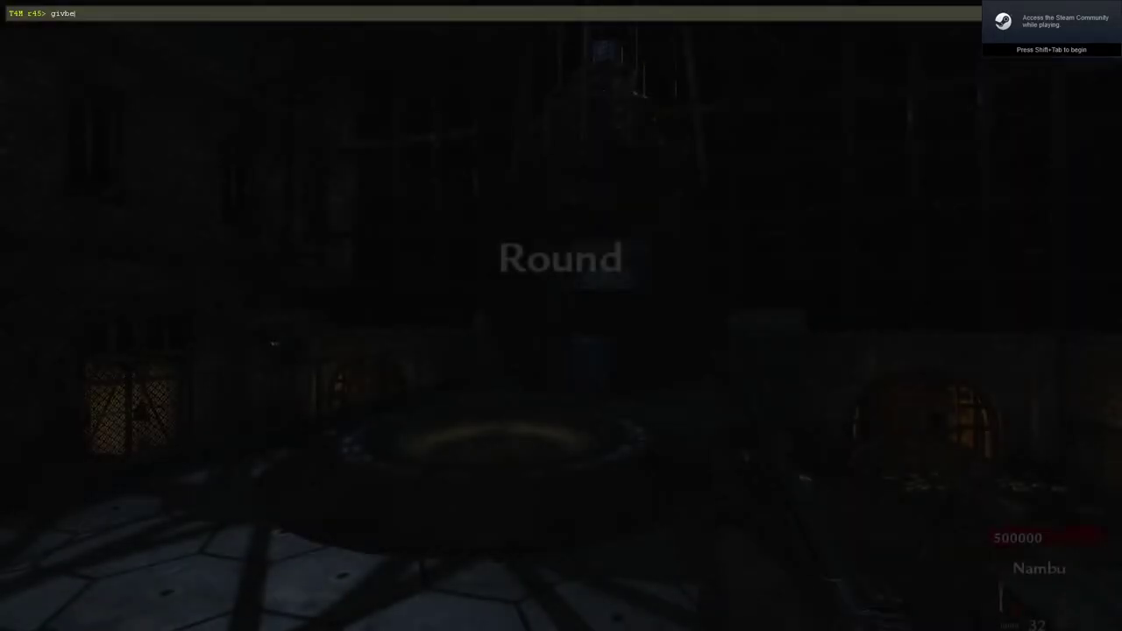
{"action": "key", "text": "BackSpace"}
{"action": "key", "text": "BackSpace"}
{"action": "type", "text": "e svt40"}
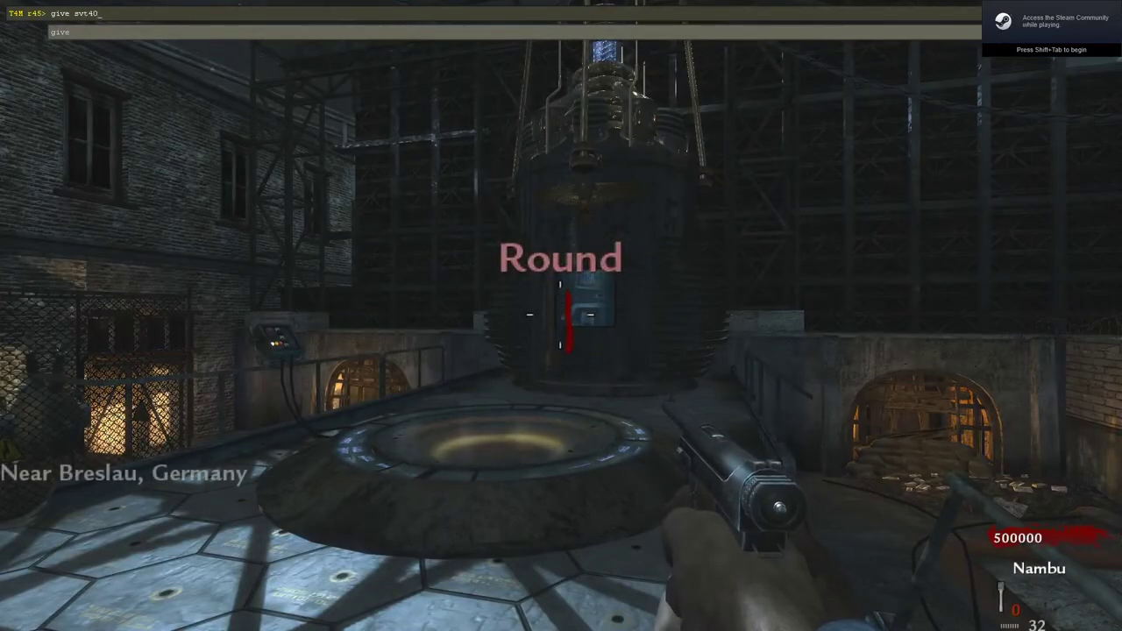
{"action": "type", "text": "_upgraded"}
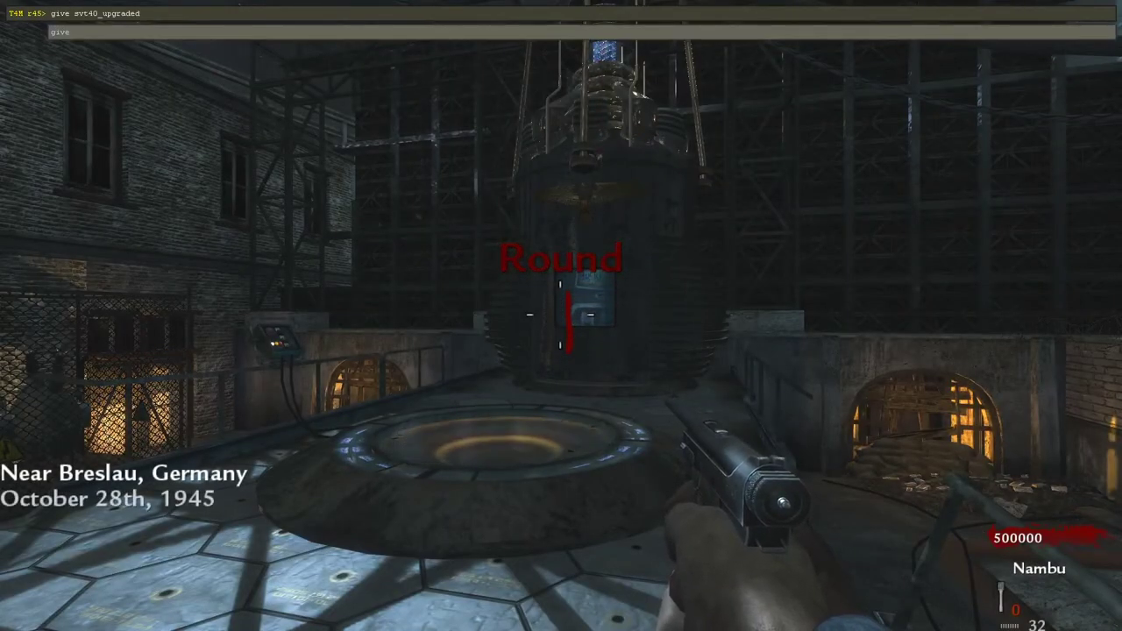
{"action": "key", "text": "Return"}
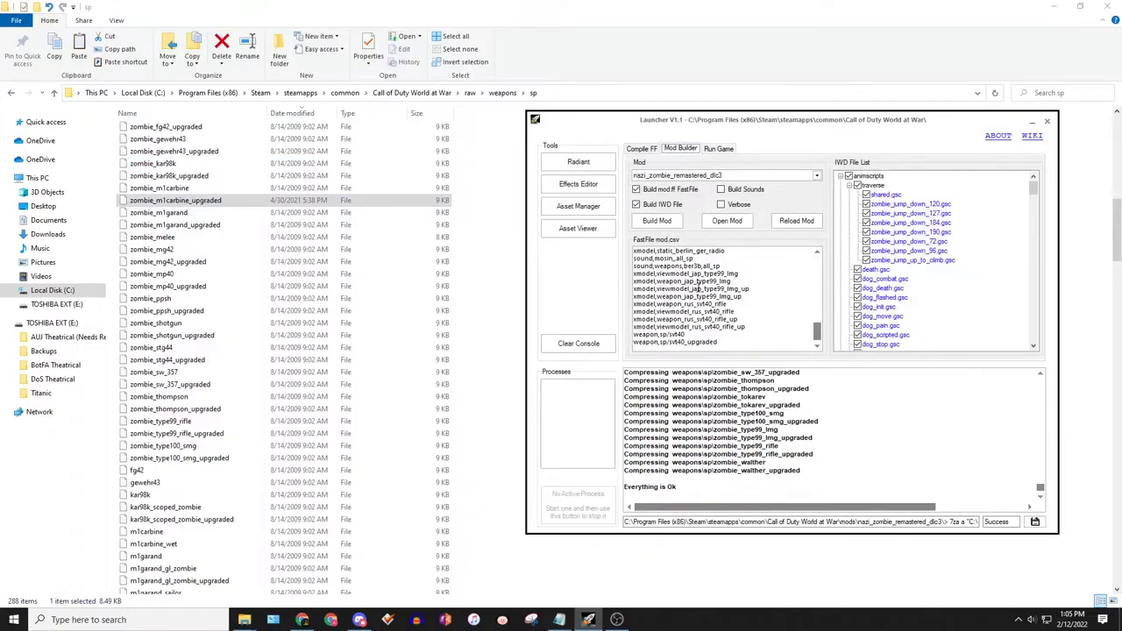
Review the svt40_upgraded entry in the FastFile mod.csv and the IWD file list in Launcher, and rebuild the mod
{"action": "left_click_drag", "start_coordinate": [727, 348], "coordinate": [679, 349]}
{"action": "scroll", "coordinate": [896, 307], "scroll_direction": "down", "scroll_amount": 5}
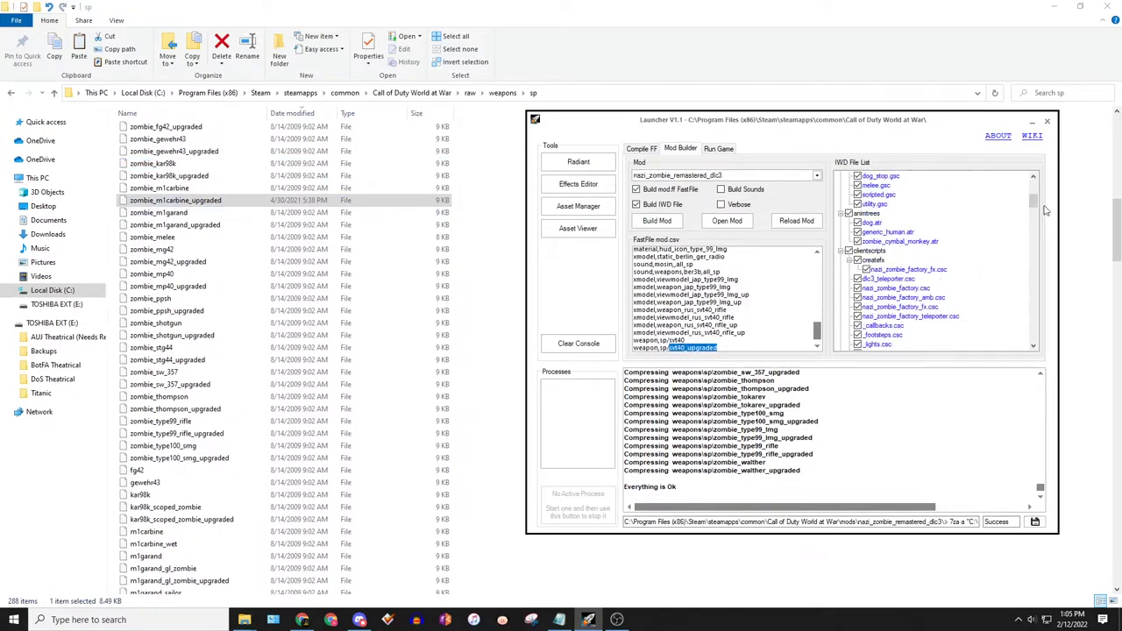
{"action": "left_click_drag", "start_coordinate": [1033, 203], "coordinate": [1036, 335]}
{"action": "left_click", "coordinate": [657, 221]}
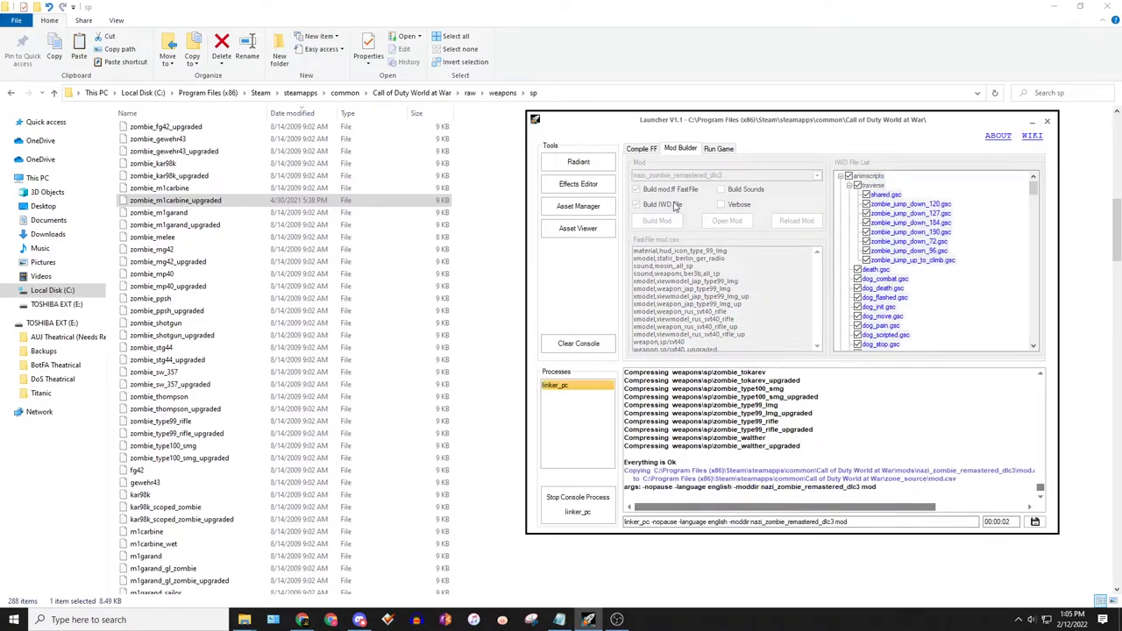
Run the game with the rebuilt mod and give the player svt40_upgraded through the console
{"action": "left_click_drag", "start_coordinate": [756, 123], "coordinate": [733, 129]}
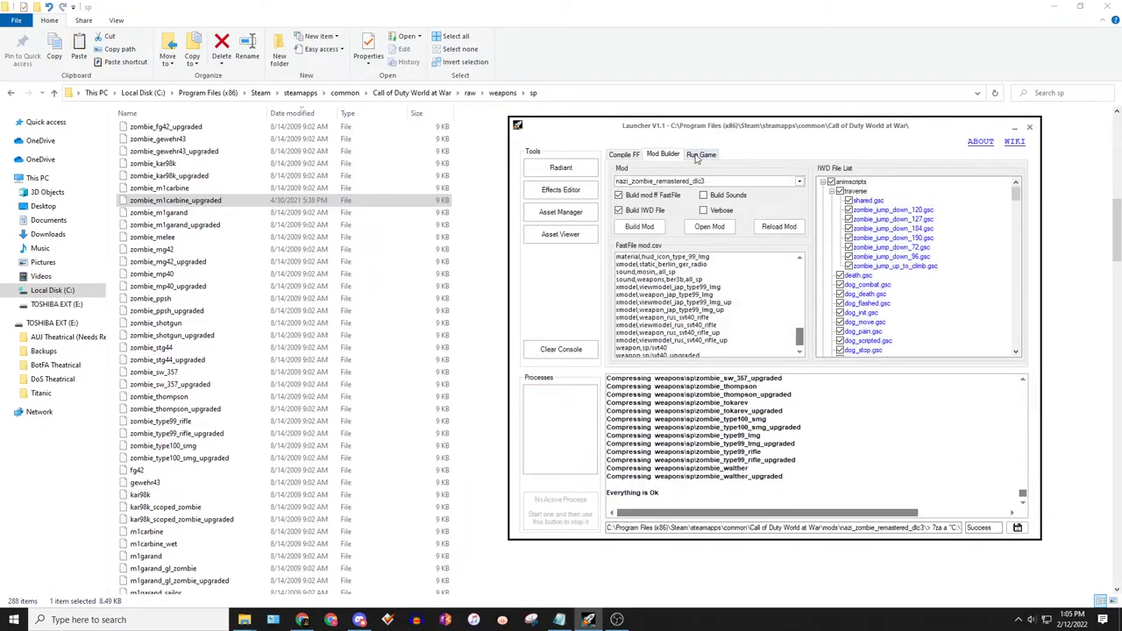
{"action": "left_click", "coordinate": [701, 156]}
{"action": "left_click", "coordinate": [982, 320]}
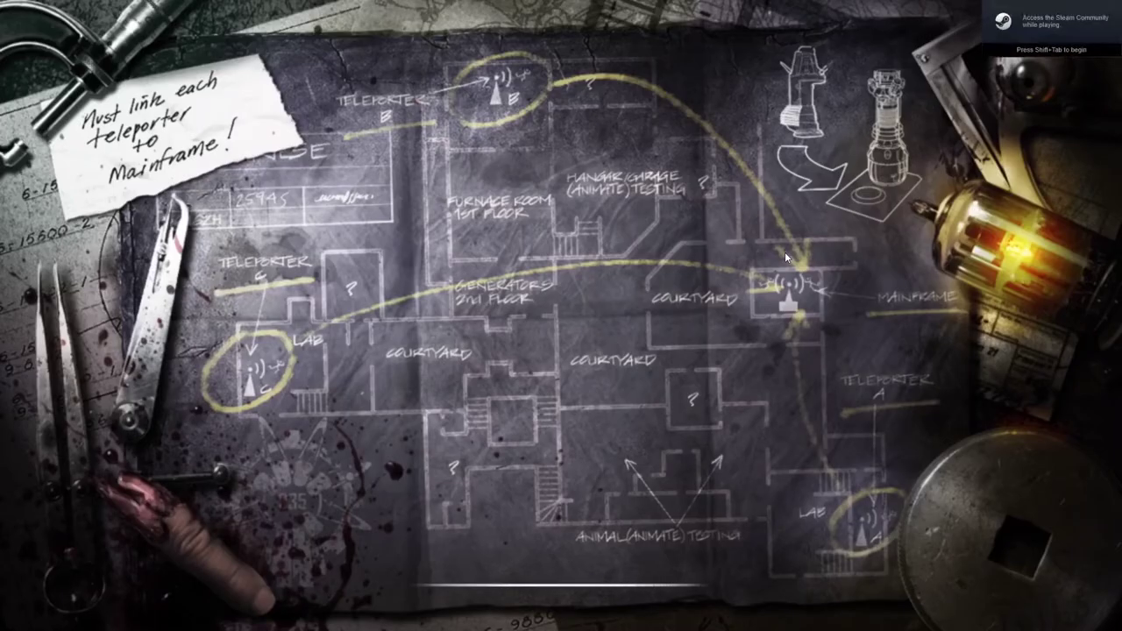
{"action": "key", "text": "grave"}
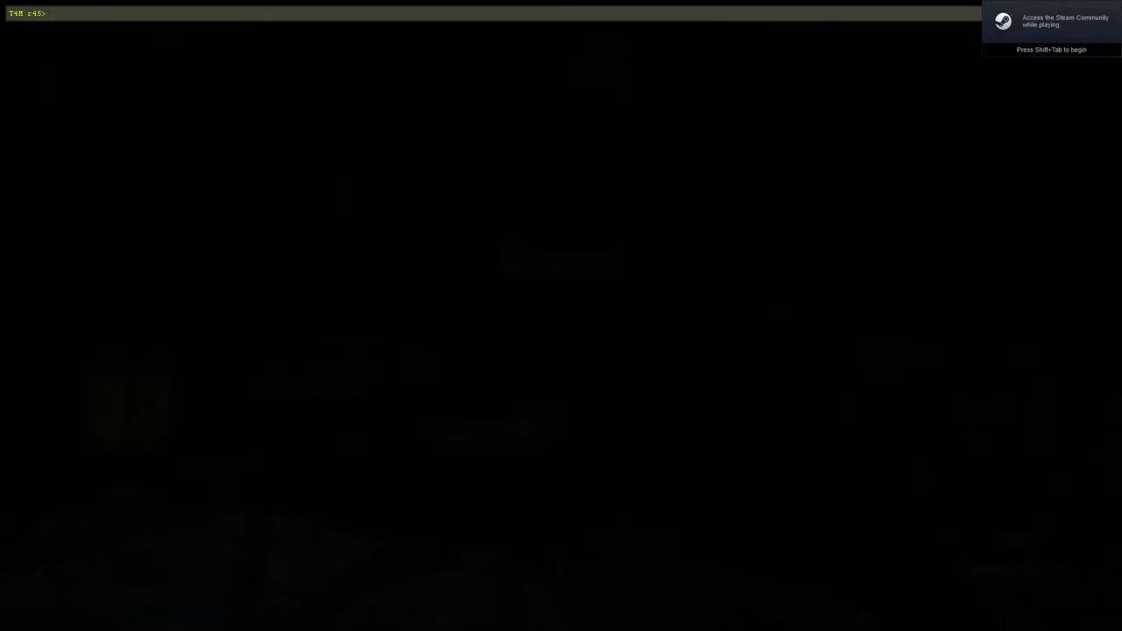
{"action": "type", "text": "give svt40_upgraded"}
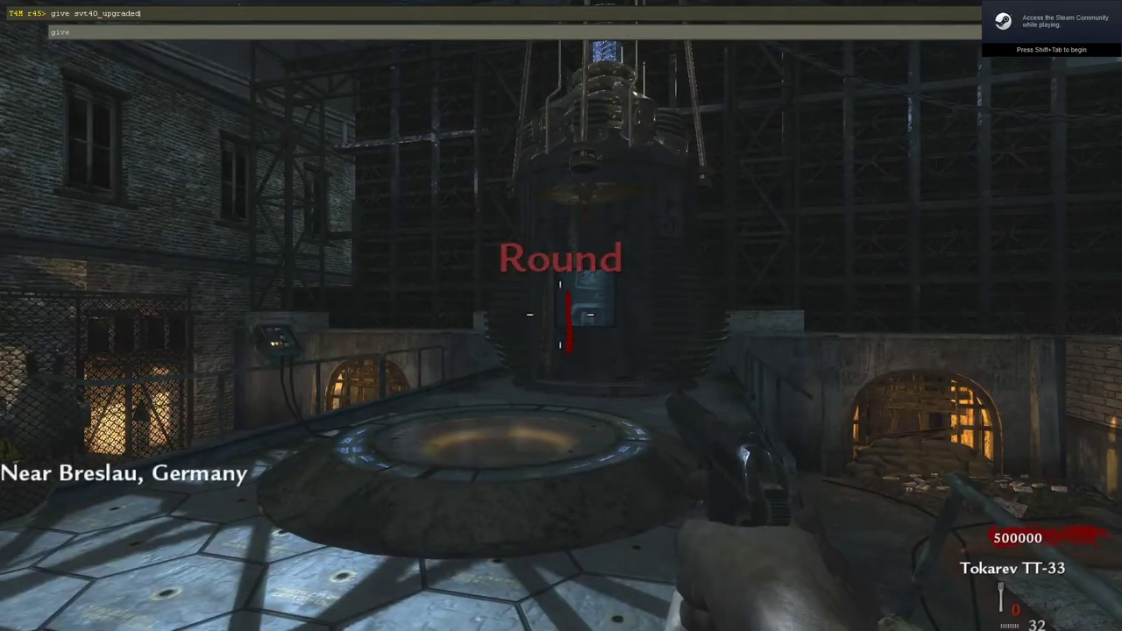
{"action": "key", "text": "Return"}
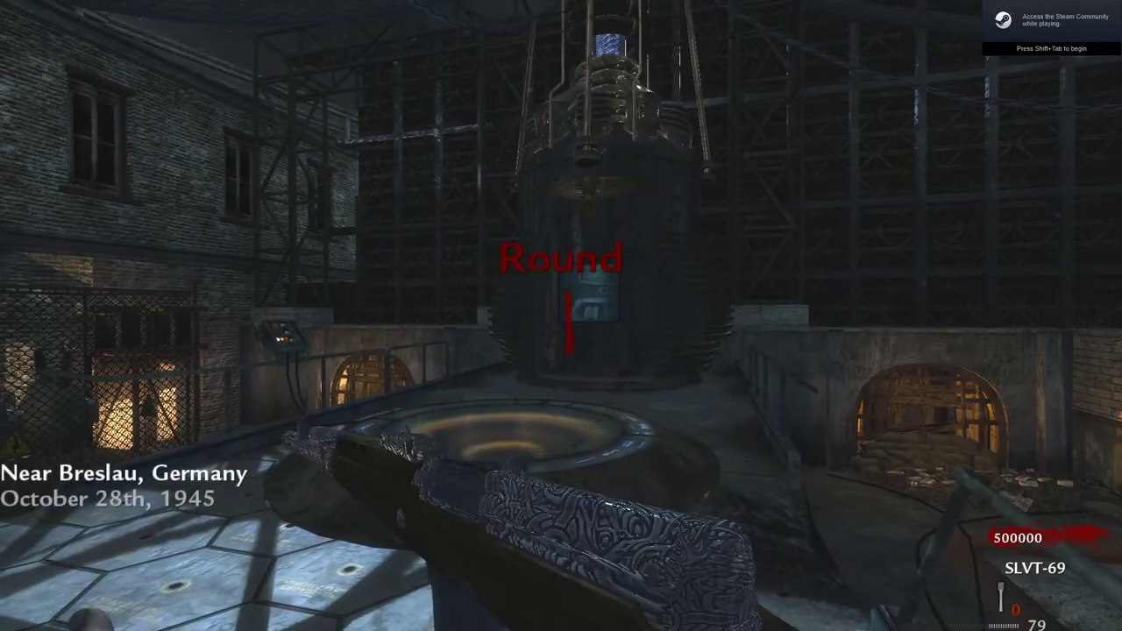
Fill the weapon's ammunition with give ammo in the console and reload the rifle to inspect its camo
{"action": "type", "text": "give ammo"}
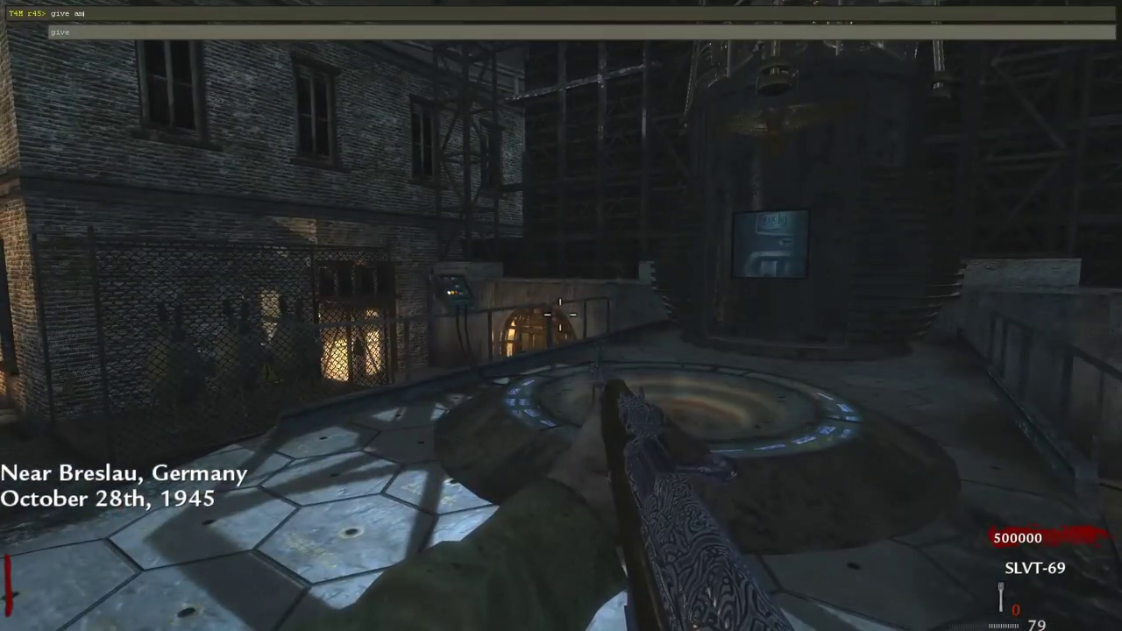
{"action": "key", "text": "Return"}
{"action": "key", "text": "grave"}
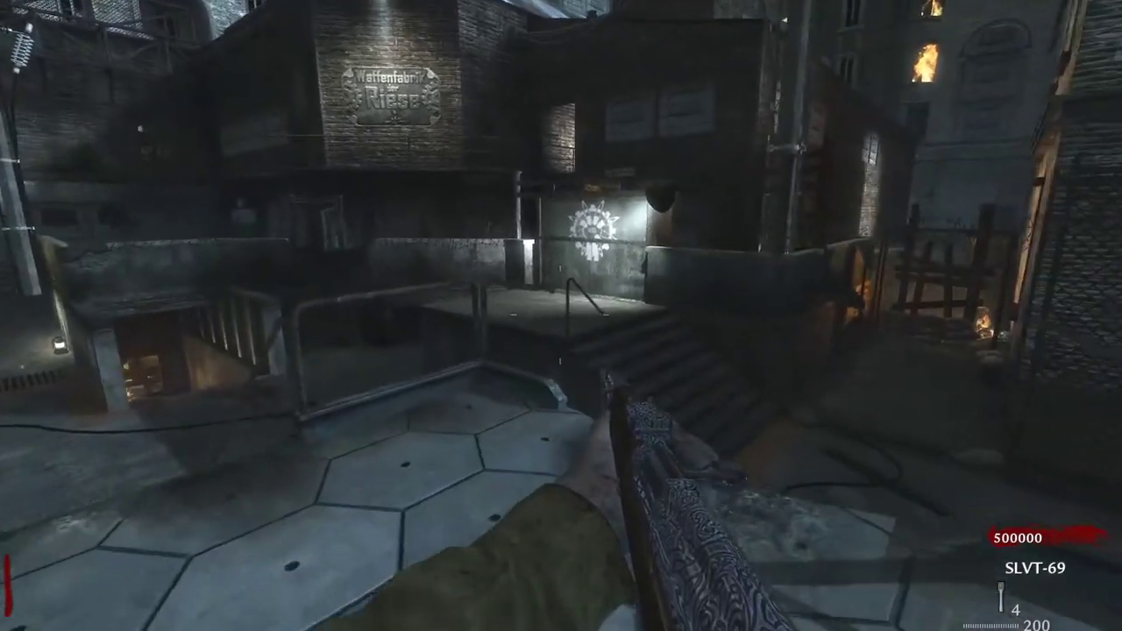
{"action": "key", "text": "r"}
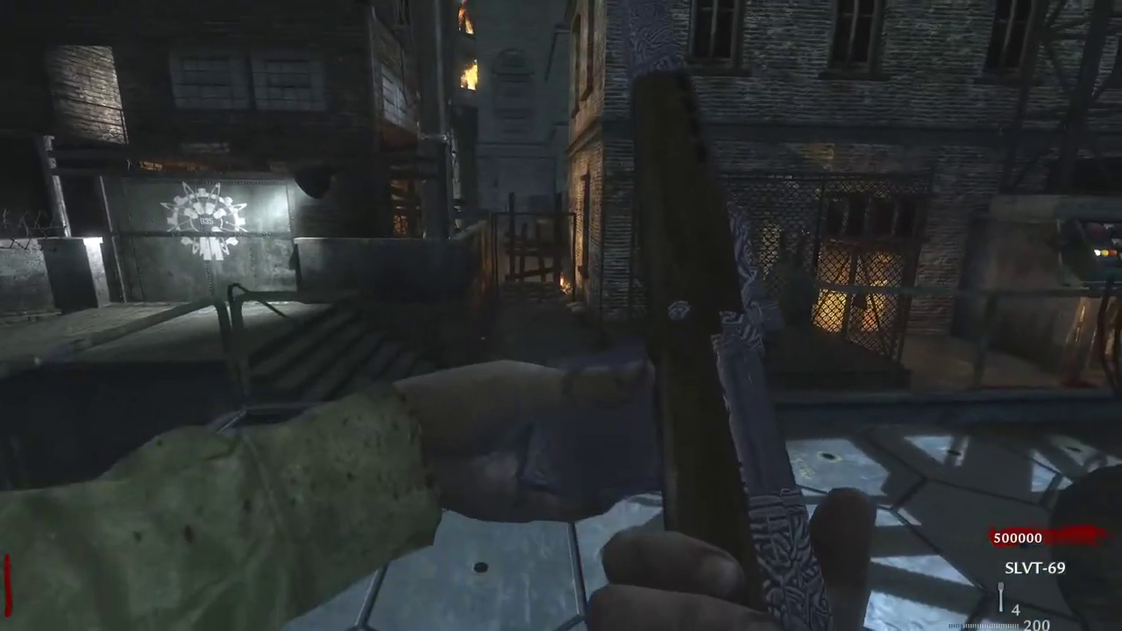